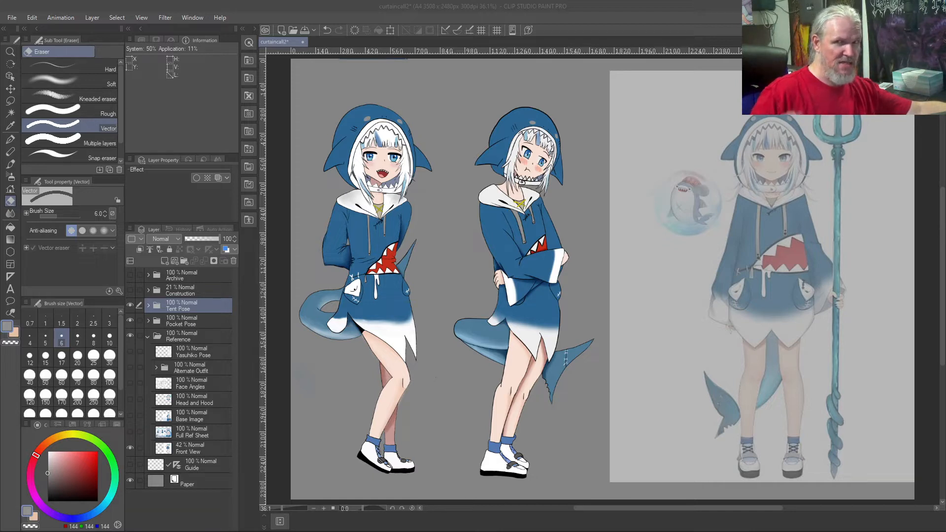
Step: Create a new set of drawing layers above the Tent Pose folder and name their folder Curtain Pose
{"action": "key", "text": "space"}
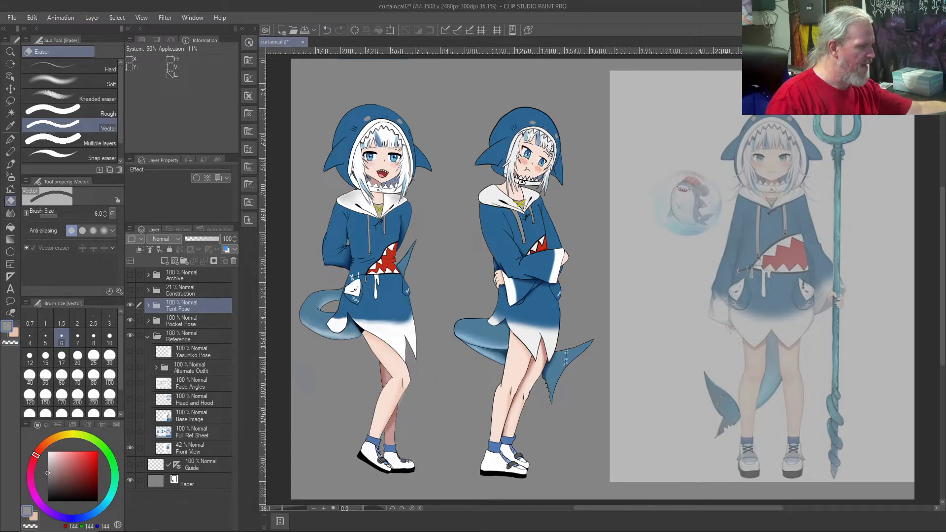
{"action": "key", "text": "ctrl+alt+l"}
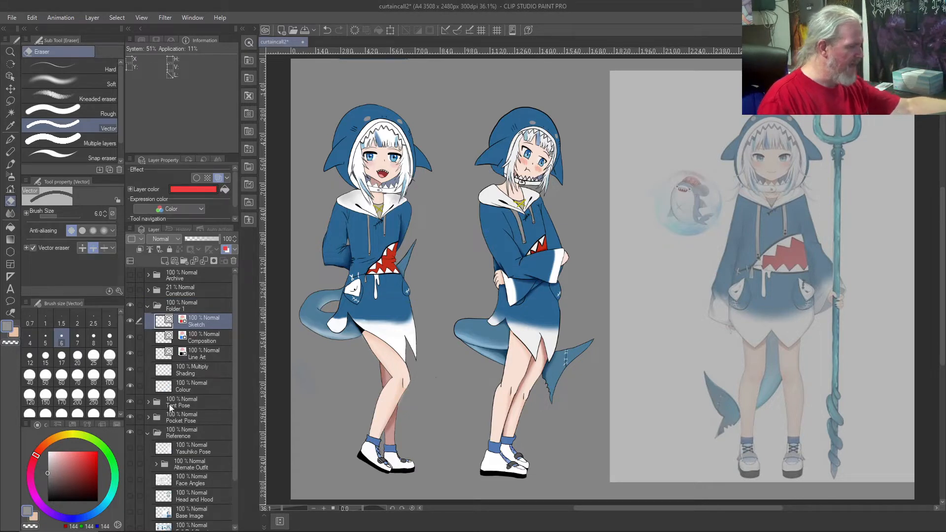
{"action": "double_click", "coordinate": [185, 306]}
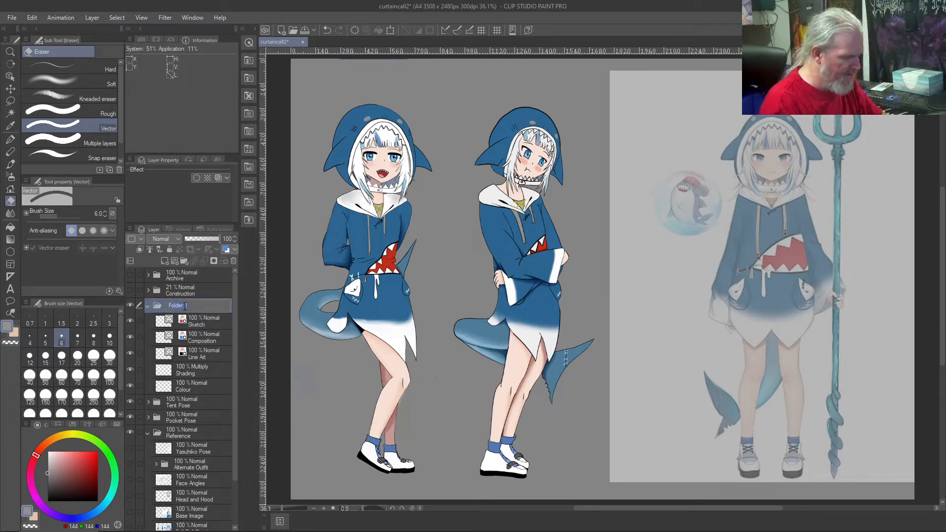
{"action": "type", "text": "Curtain"}
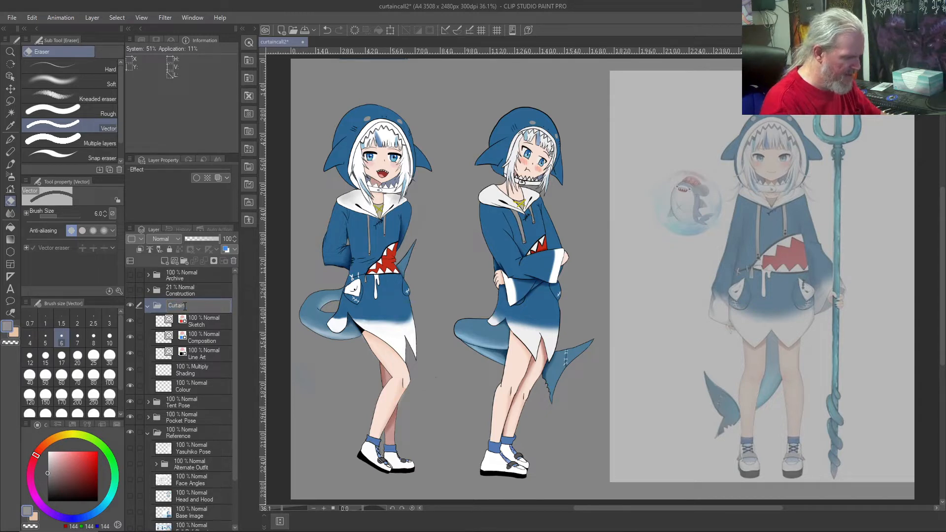
{"action": "type", "text": " Pos"}
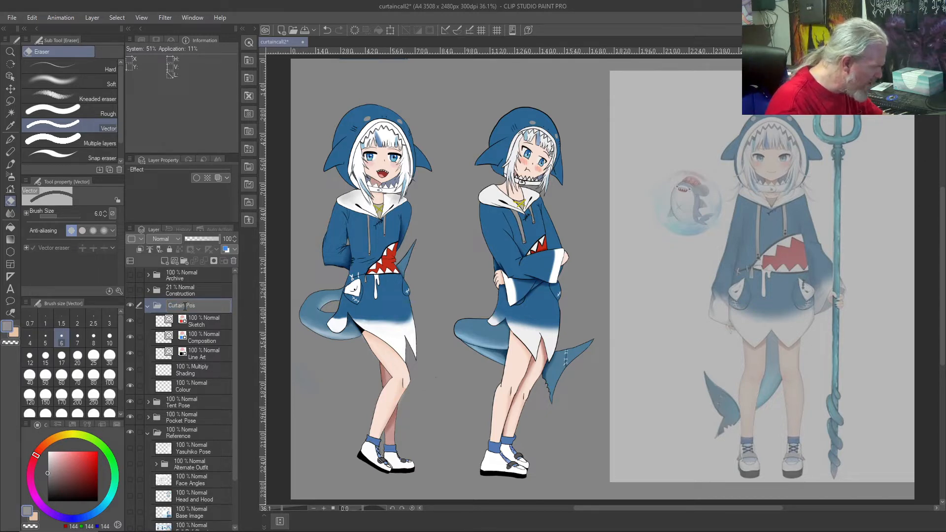
{"action": "type", "text": "e"}
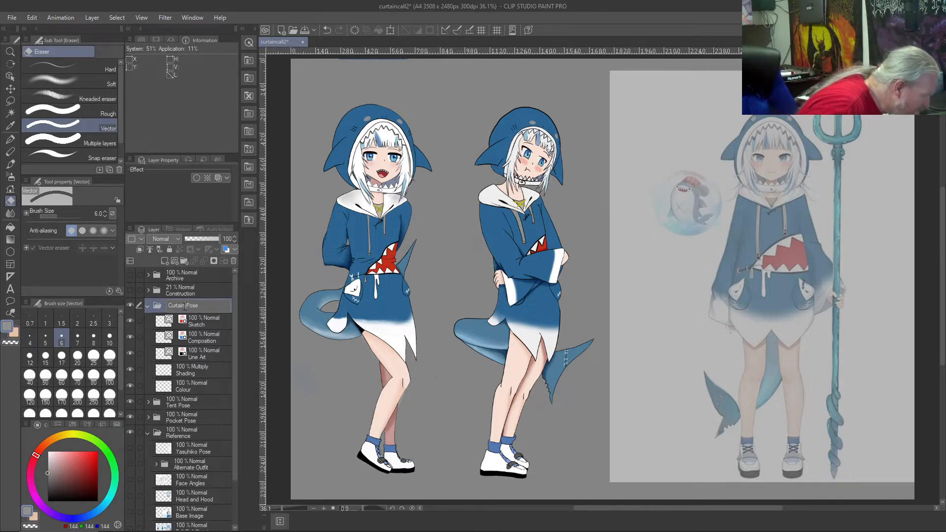
{"action": "key", "text": "Return"}
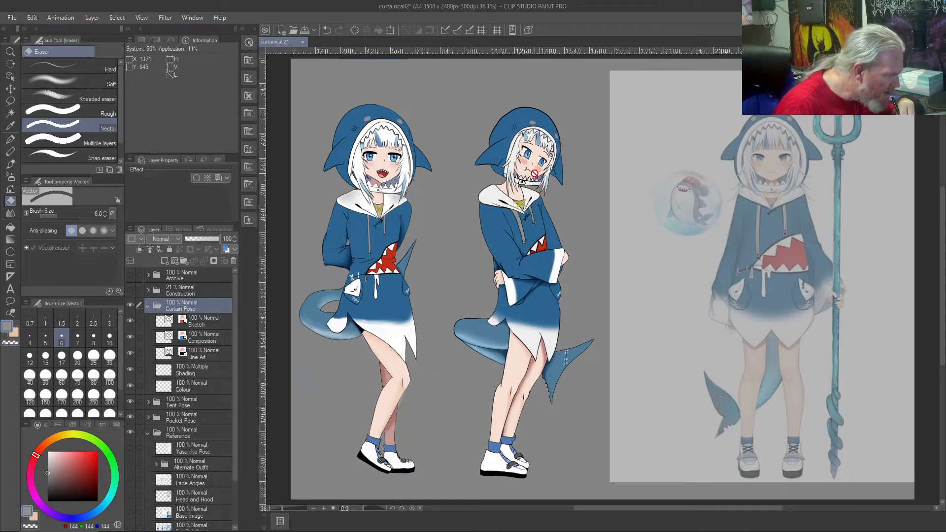
{"action": "scroll", "coordinate": [522, 193], "scroll_direction": "up", "scroll_amount": 4}
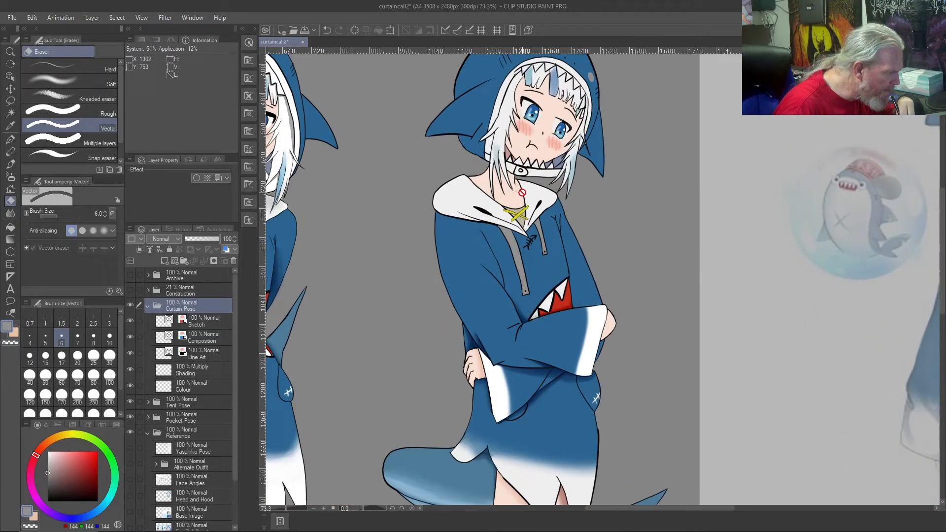
{"action": "scroll", "coordinate": [501, 192], "scroll_direction": "up", "scroll_amount": 5}
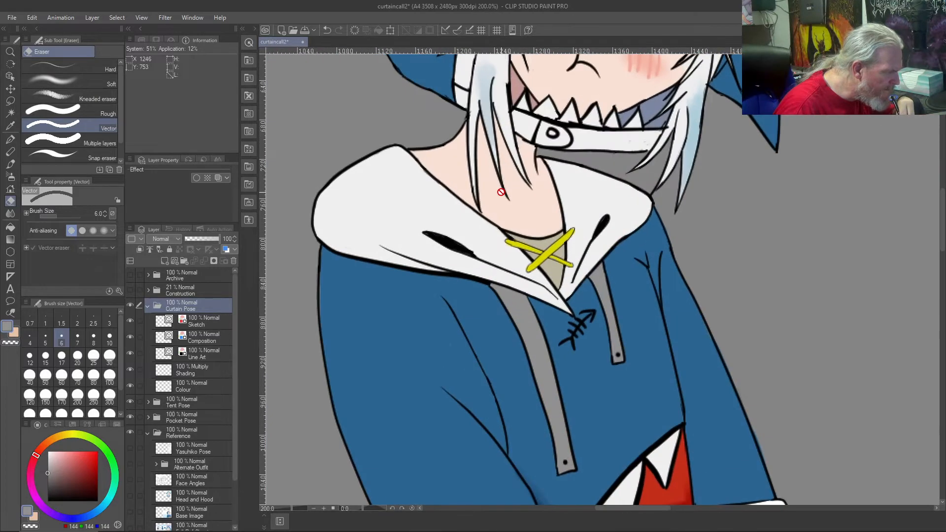
{"action": "scroll", "coordinate": [500, 192], "scroll_direction": "up", "scroll_amount": 1}
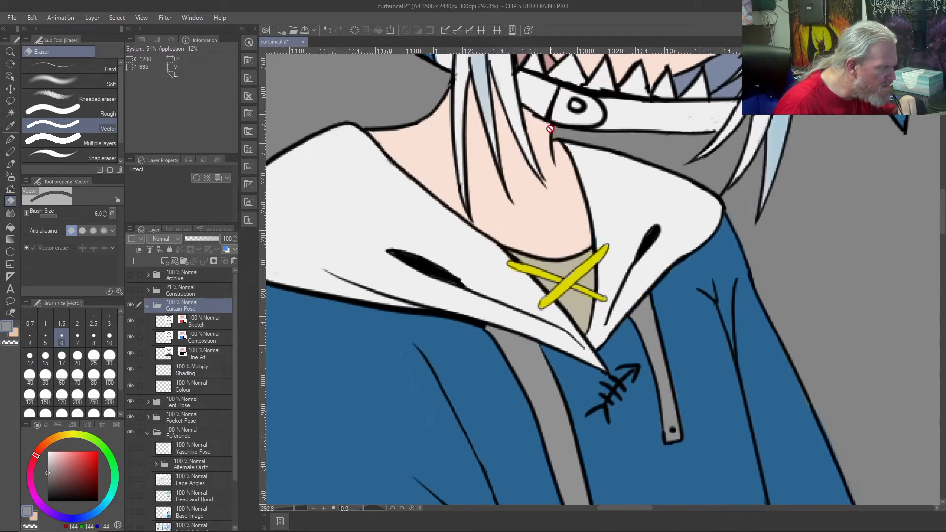
{"action": "scroll", "coordinate": [540, 150], "scroll_direction": "down", "scroll_amount": 11}
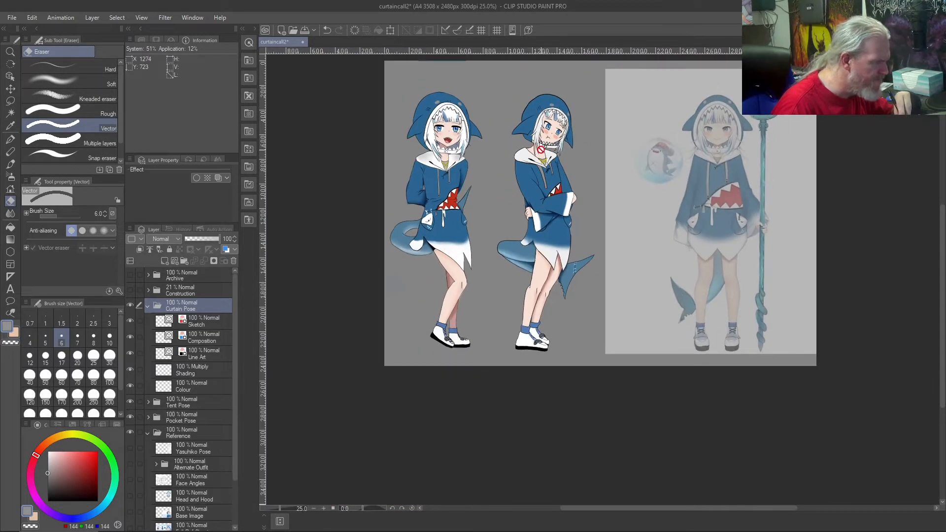
{"action": "left_click_drag", "start_coordinate": [500, 87], "coordinate": [501, 132]}
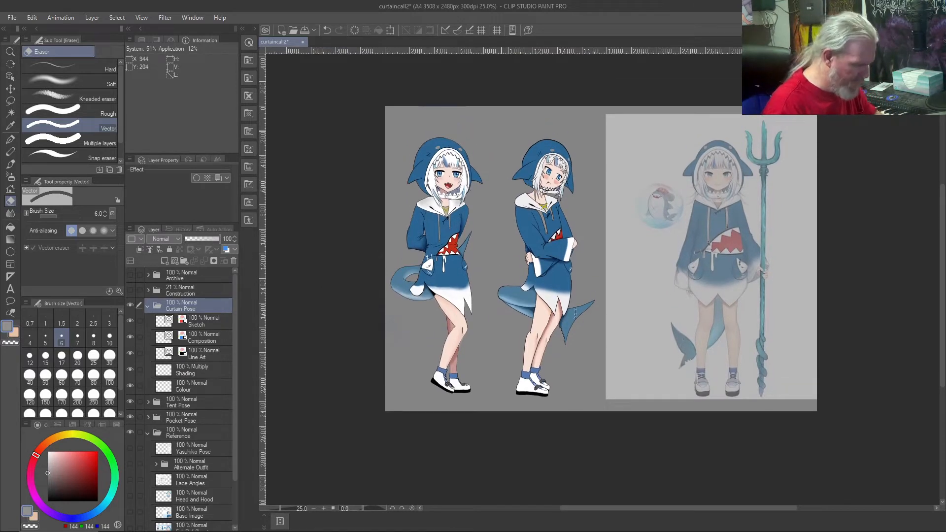
{"action": "key", "text": "ctrl+0"}
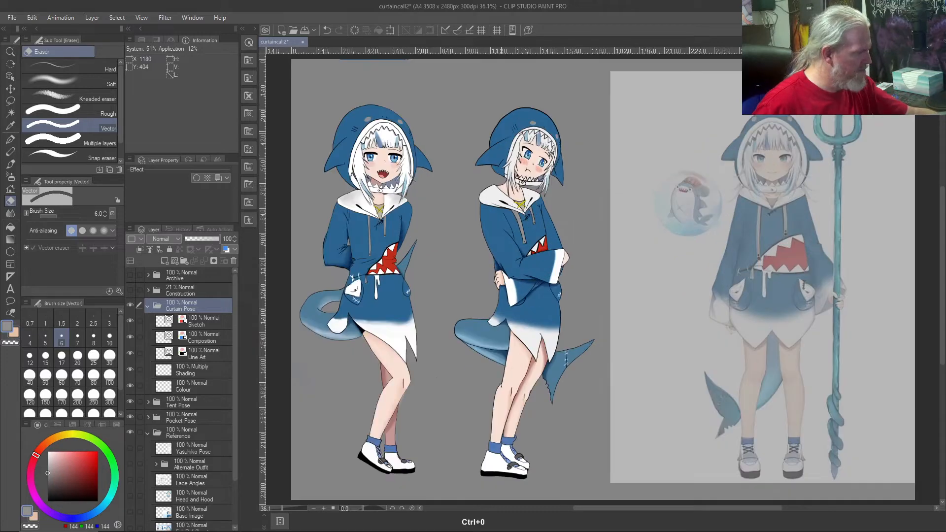
Step: Show the Guide layer and hide the Front View image in the Reference folder, leaving that folder collapsed
{"action": "left_click", "coordinate": [147, 433]}
{"action": "left_click", "coordinate": [130, 449]}
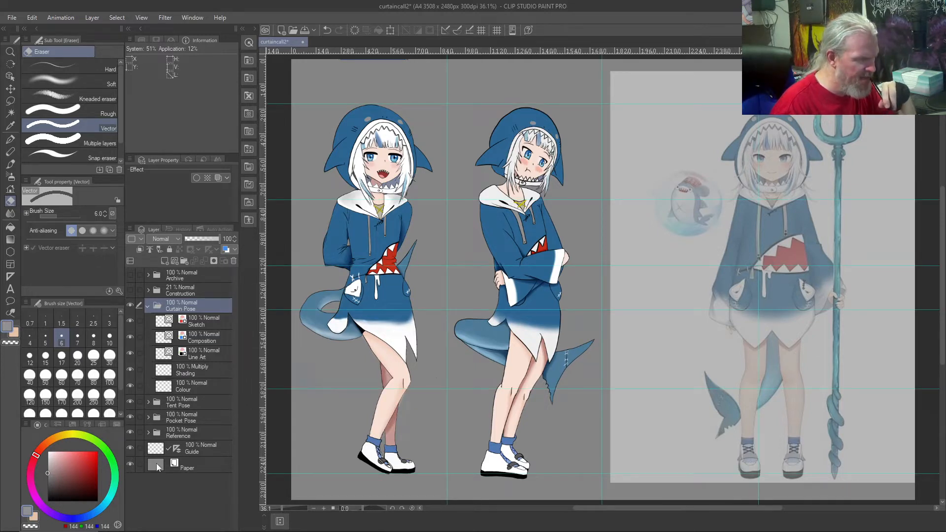
{"action": "left_click", "coordinate": [150, 433]}
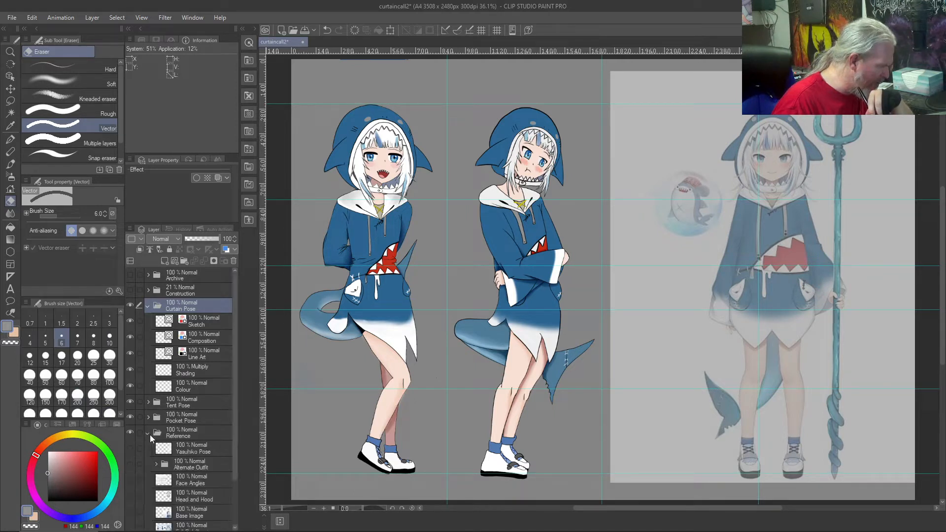
{"action": "scroll", "coordinate": [201, 427], "scroll_direction": "down", "scroll_amount": 3}
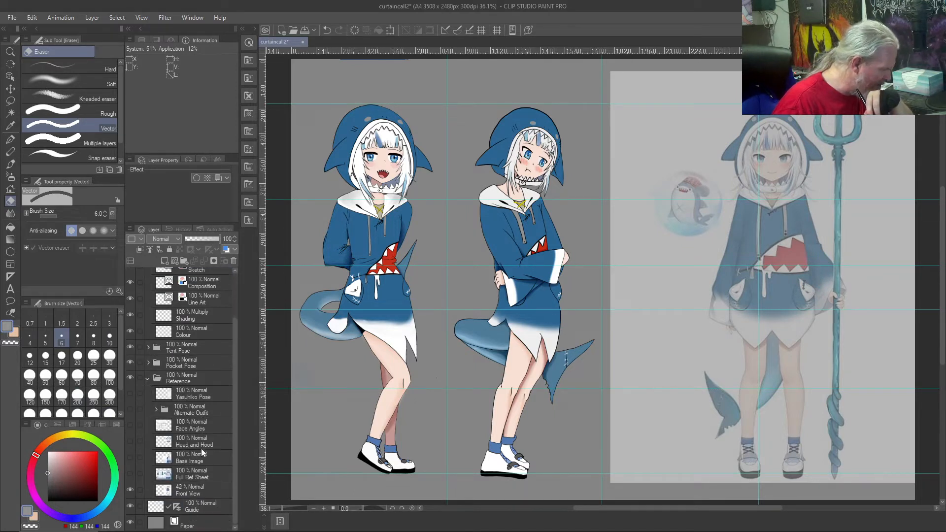
{"action": "left_click", "coordinate": [133, 491]}
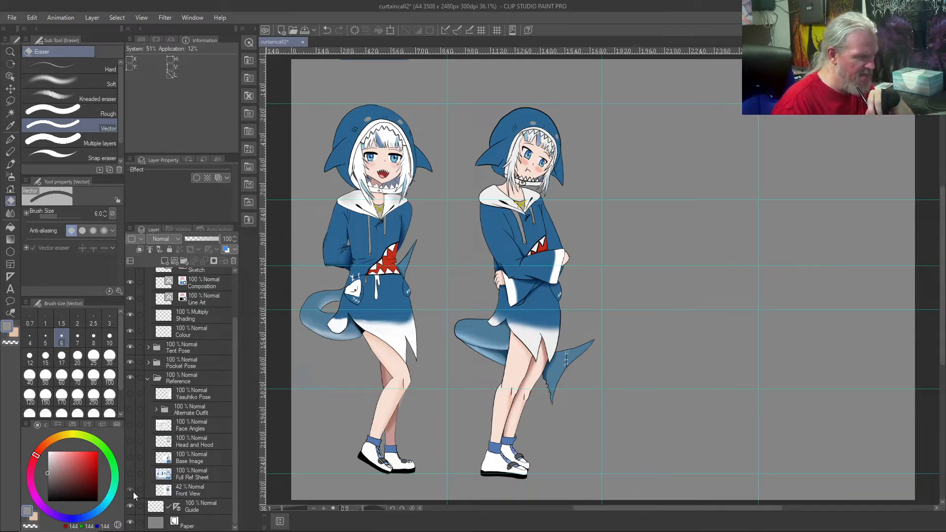
{"action": "left_click", "coordinate": [133, 492]}
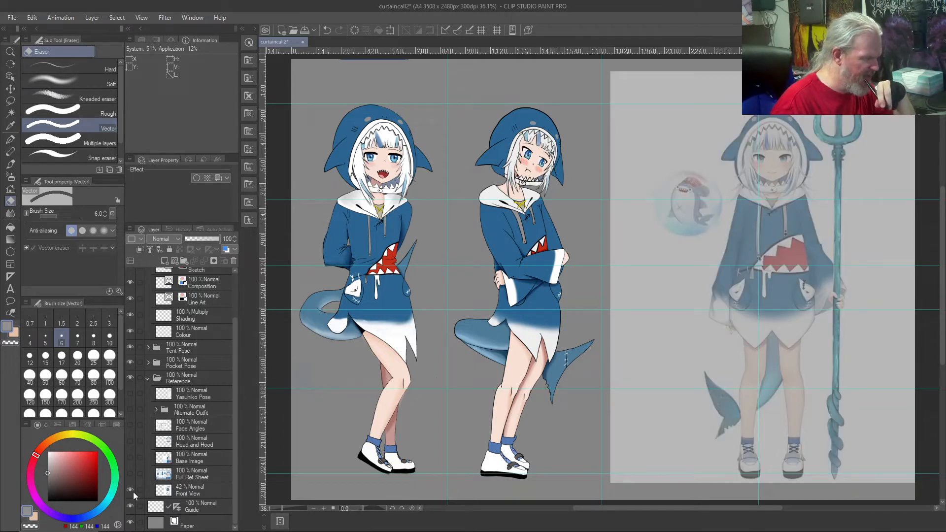
{"action": "left_click", "coordinate": [133, 491]}
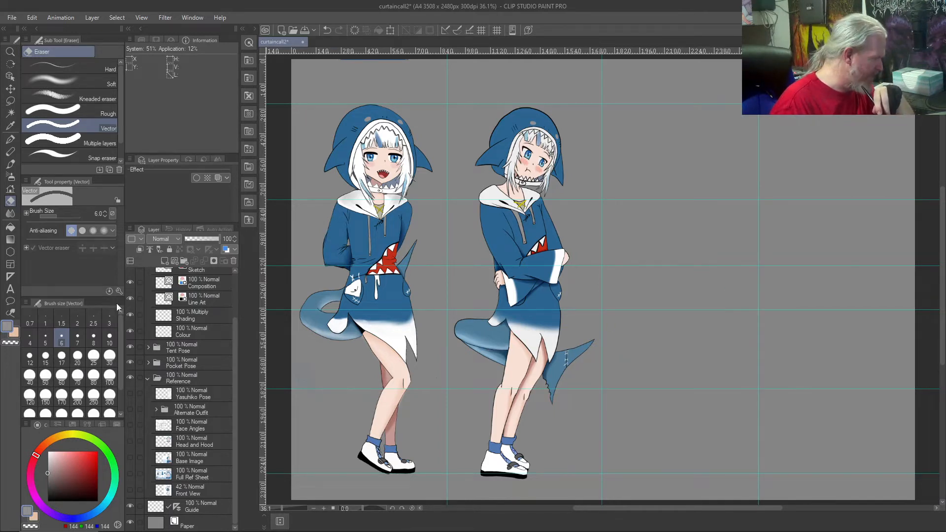
{"action": "left_click", "coordinate": [148, 379]}
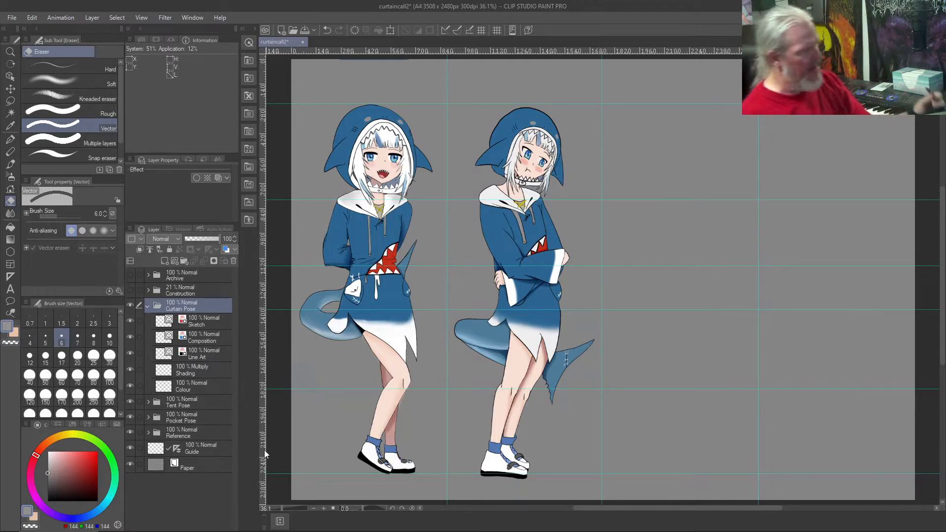
Step: Sketch the two leg lines and a small foot circle on the Curtain Pose Sketch layer with the black Custom Test brush
{"action": "left_click", "coordinate": [190, 325]}
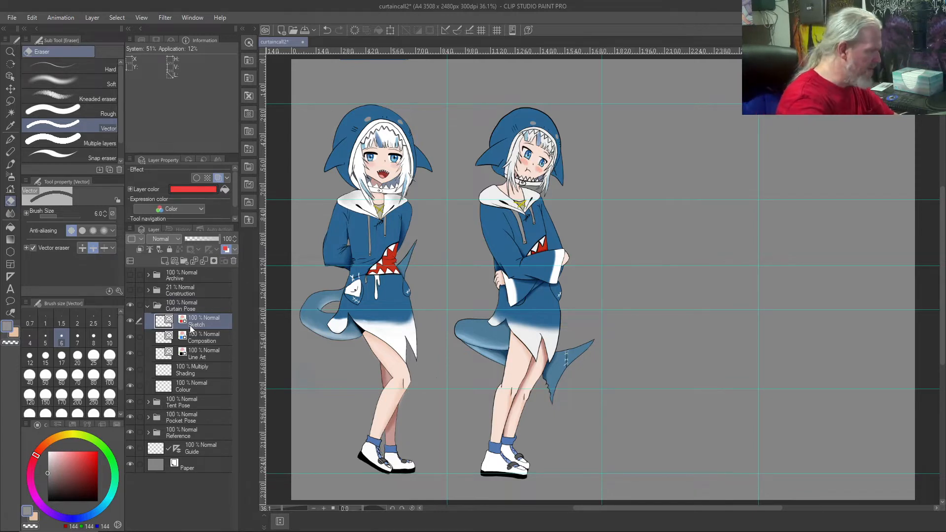
{"action": "key", "text": "b"}
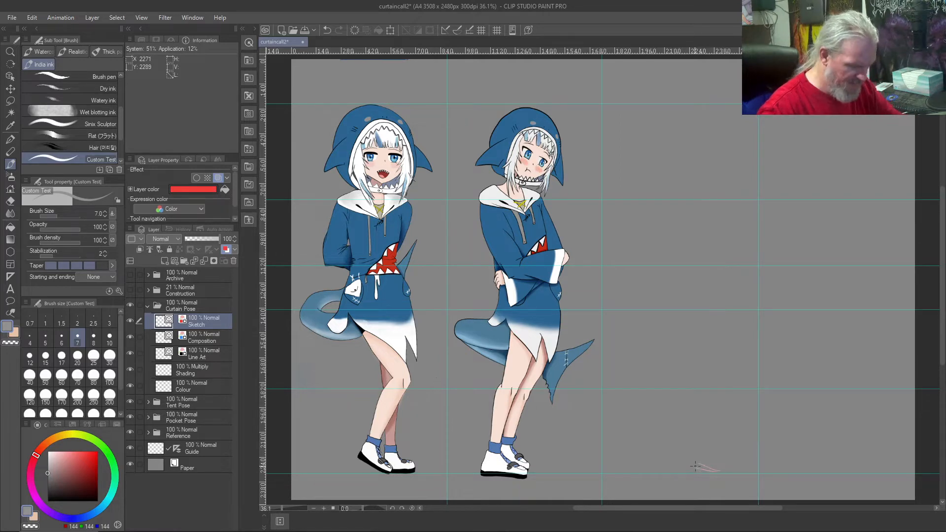
{"action": "key", "text": "ctrl+z"}
{"action": "left_click", "coordinate": [48, 501]}
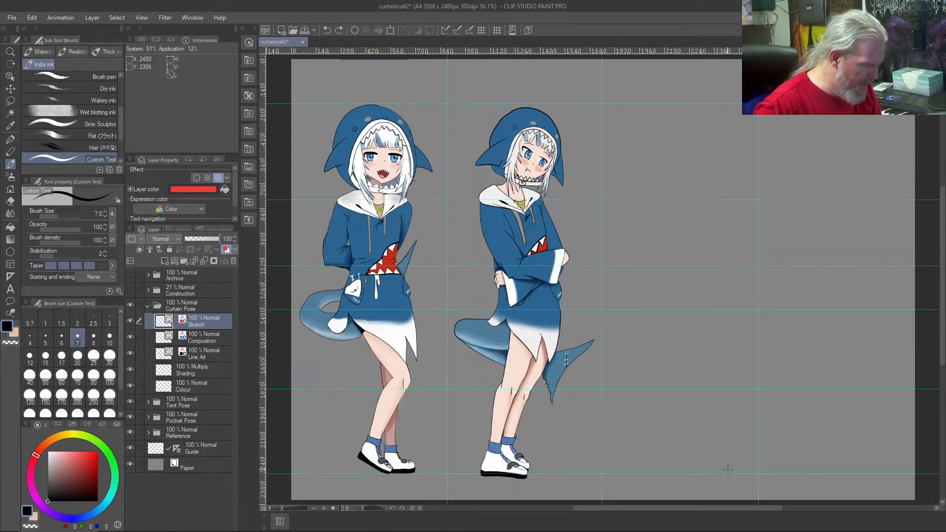
{"action": "left_click_drag", "start_coordinate": [716, 474], "coordinate": [720, 472]}
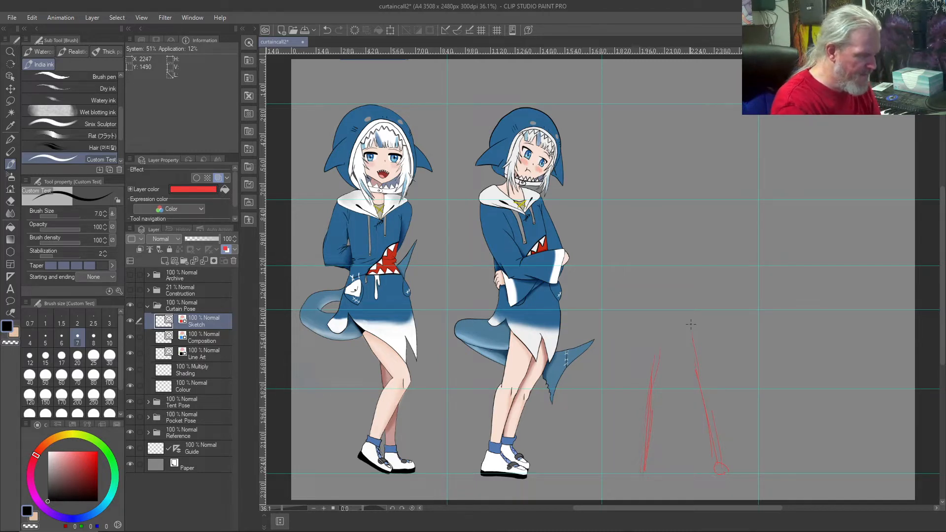
Step: Try to reposition the leg sketch by moving the Sketch layer
{"action": "key", "text": "y"}
{"action": "key", "text": "k"}
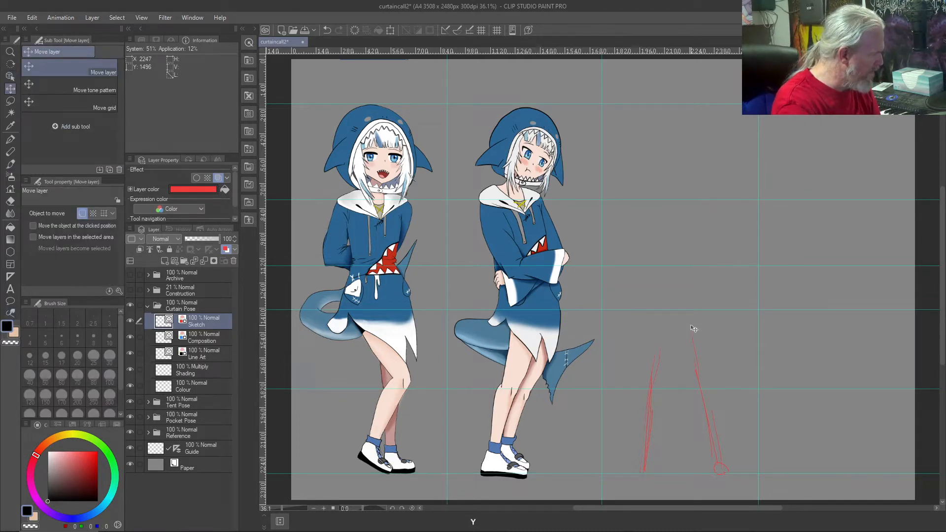
{"action": "mouse_move", "coordinate": [631, 400]}
{"action": "left_mouse_down"}
{"action": "mouse_move", "coordinate": [665, 404]}
{"action": "mouse_move", "coordinate": [656, 404]}
{"action": "left_mouse_up"}
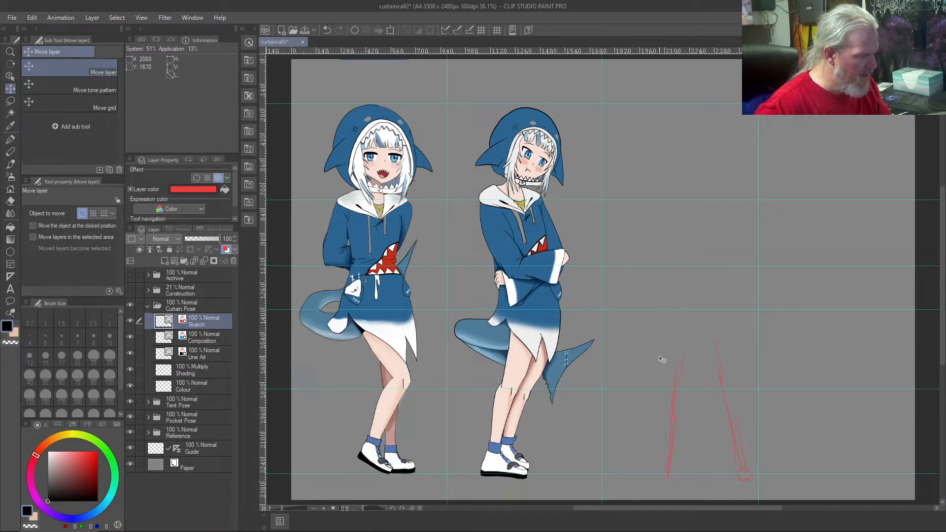
{"action": "left_click_drag", "start_coordinate": [679, 146], "coordinate": [642, 124]}
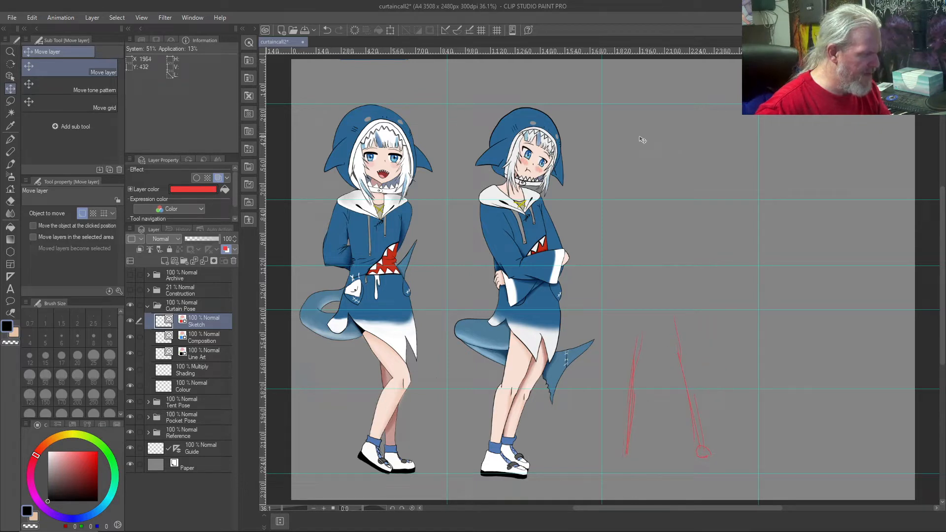
{"action": "key", "text": "ctrl+z"}
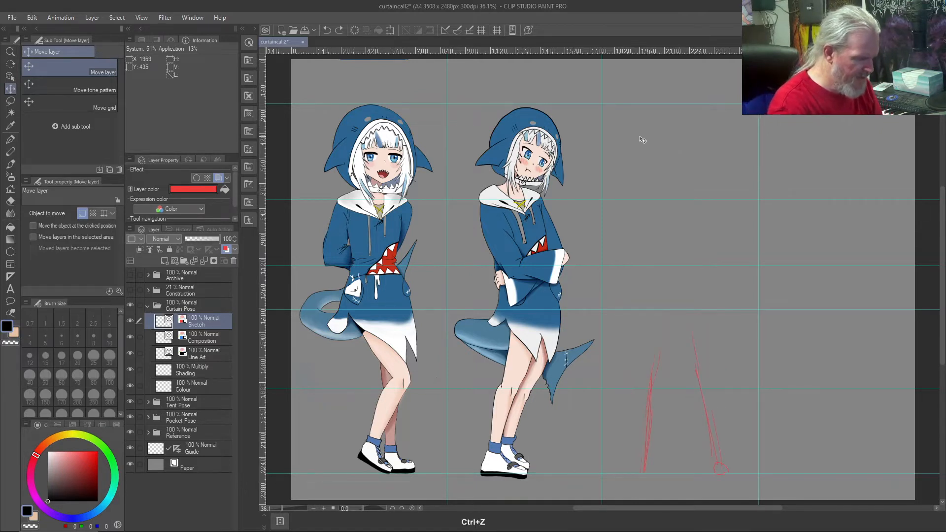
Step: Sketch the figure's rounded head outline and neck lines just below the upper guide, above the legs
{"action": "key", "text": "b"}
{"action": "left_click_drag", "start_coordinate": [649, 121], "coordinate": [675, 144]}
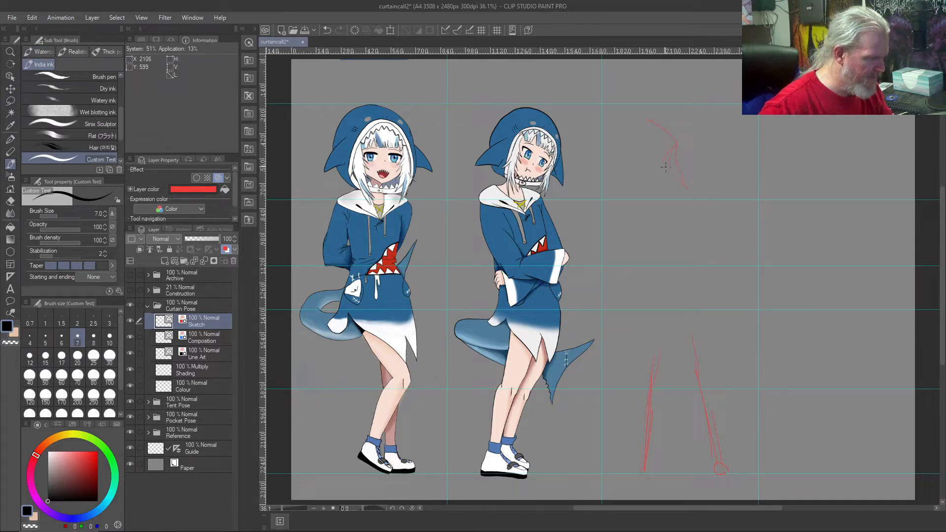
{"action": "left_click_drag", "start_coordinate": [671, 173], "coordinate": [670, 181]}
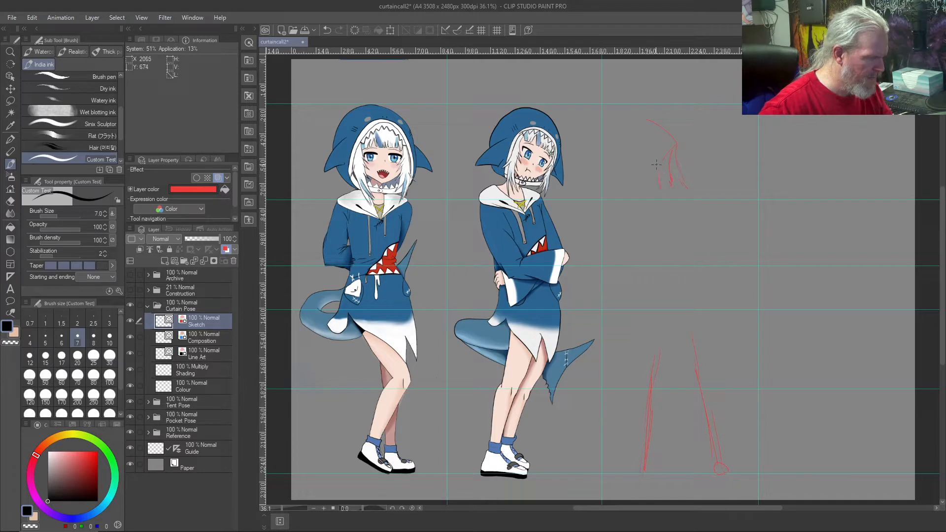
{"action": "left_click_drag", "start_coordinate": [632, 117], "coordinate": [623, 113]}
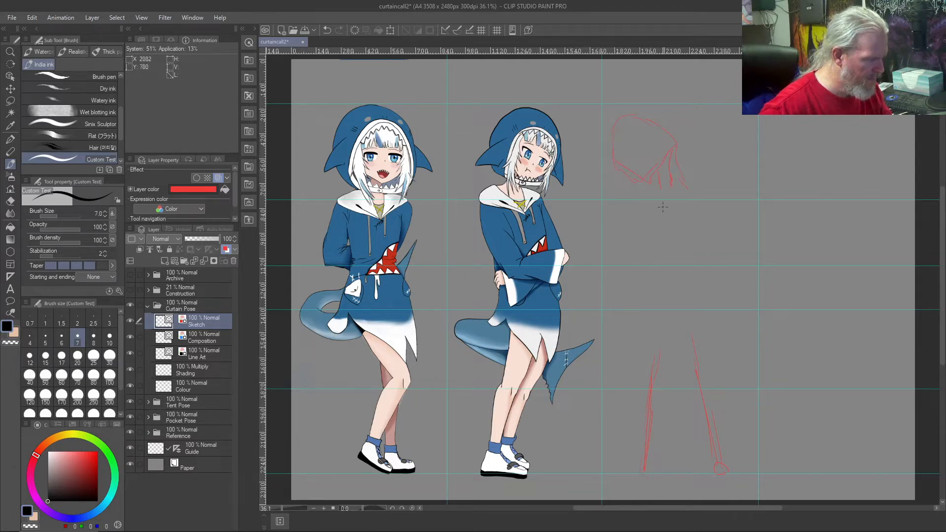
Step: Sketch the figure's shoulders and angular upper chest beneath the neck
{"action": "left_click_drag", "start_coordinate": [668, 191], "coordinate": [693, 196]}
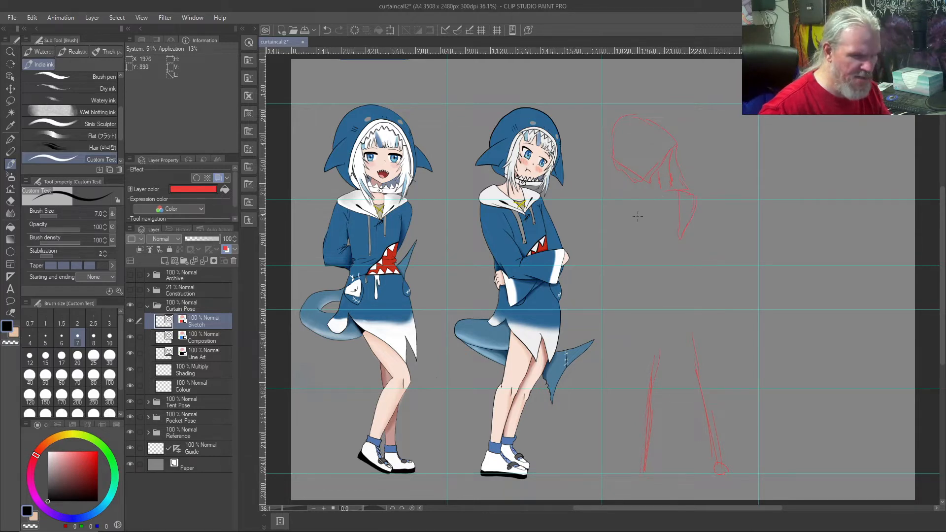
{"action": "mouse_move", "coordinate": [633, 212]}
{"action": "left_mouse_down"}
{"action": "mouse_move", "coordinate": [650, 193]}
{"action": "mouse_move", "coordinate": [633, 199]}
{"action": "mouse_move", "coordinate": [664, 226]}
{"action": "mouse_move", "coordinate": [630, 203]}
{"action": "mouse_move", "coordinate": [670, 234]}
{"action": "left_mouse_up"}
{"action": "left_click_drag", "start_coordinate": [654, 195], "coordinate": [671, 224]}
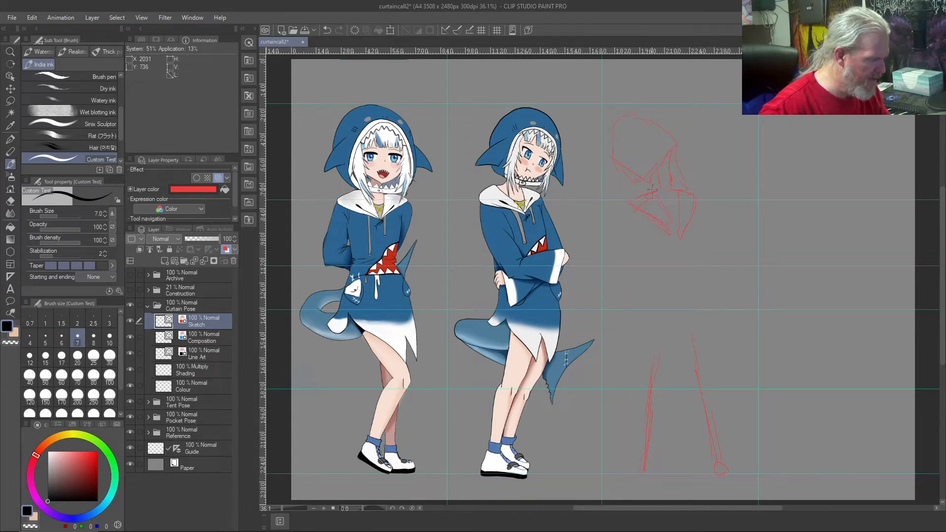
Step: Sketch the figure's torso and two long arms hanging beneath the shoulders
{"action": "mouse_move", "coordinate": [669, 189]}
{"action": "left_mouse_down"}
{"action": "mouse_move", "coordinate": [704, 196]}
{"action": "mouse_move", "coordinate": [683, 220]}
{"action": "mouse_move", "coordinate": [672, 195]}
{"action": "mouse_move", "coordinate": [673, 224]}
{"action": "left_mouse_up"}
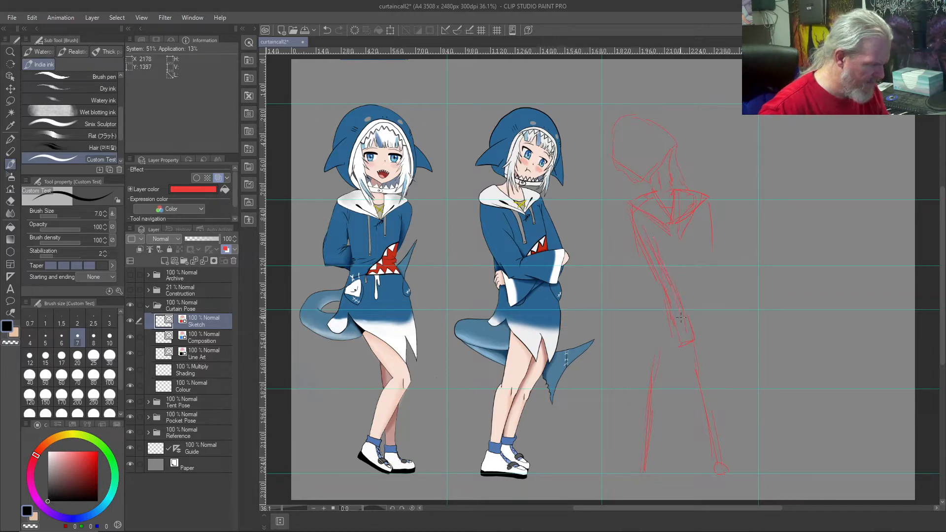
{"action": "mouse_move", "coordinate": [714, 295]}
{"action": "left_mouse_down"}
{"action": "mouse_move", "coordinate": [714, 268]}
{"action": "mouse_move", "coordinate": [711, 338]}
{"action": "mouse_move", "coordinate": [703, 337]}
{"action": "mouse_move", "coordinate": [702, 270]}
{"action": "left_mouse_up"}
{"action": "left_click_drag", "start_coordinate": [701, 237], "coordinate": [703, 260]}
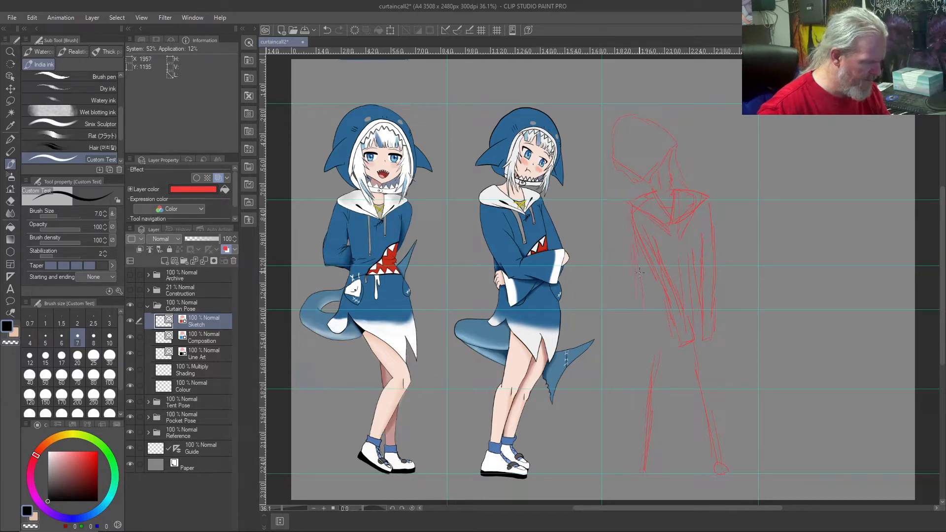
Step: Fill out both legs with second contour lines and sketch the feet along the lower guide
{"action": "left_click_drag", "start_coordinate": [662, 426], "coordinate": [664, 444]}
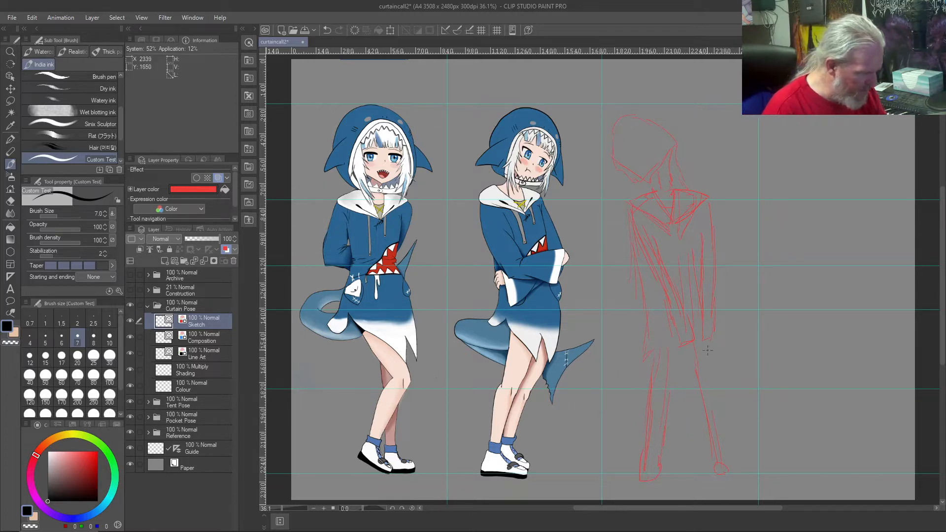
{"action": "left_click_drag", "start_coordinate": [726, 428], "coordinate": [729, 450]}
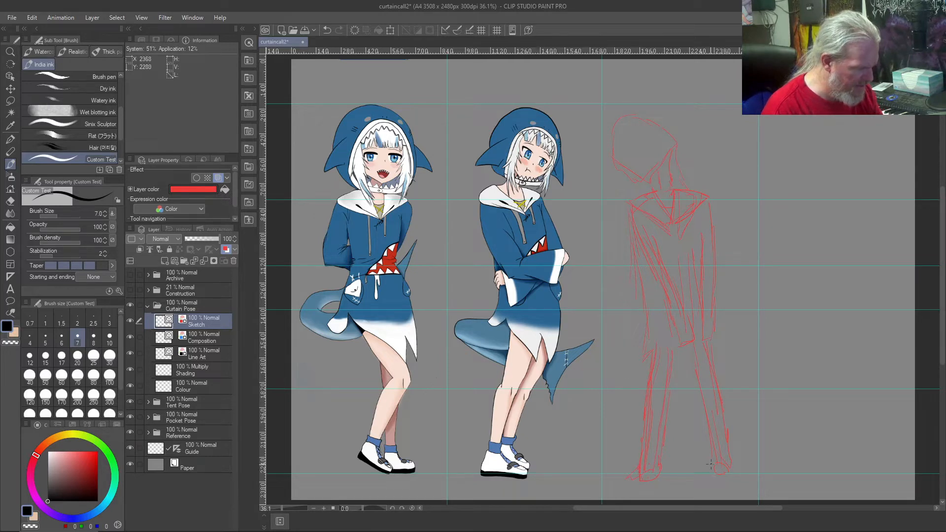
{"action": "left_click_drag", "start_coordinate": [726, 450], "coordinate": [720, 417]}
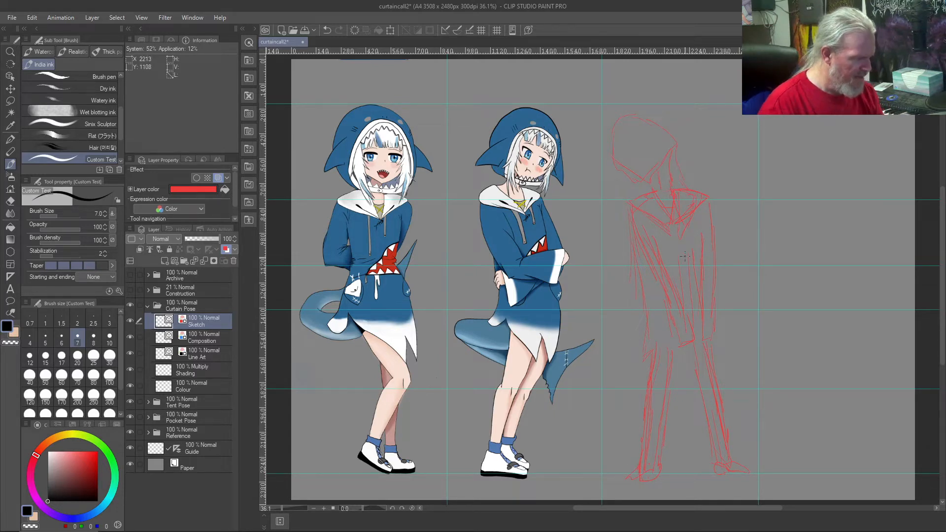
Step: Clear the Sketch layer and sketch a new tilted head with the neck and angular shoulders
{"action": "key", "text": "Delete"}
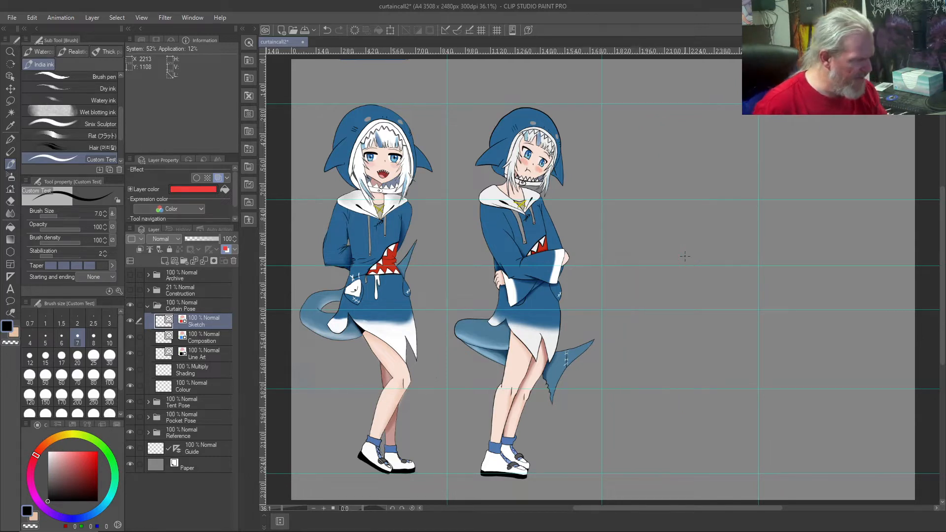
{"action": "left_click_drag", "start_coordinate": [641, 121], "coordinate": [620, 122]}
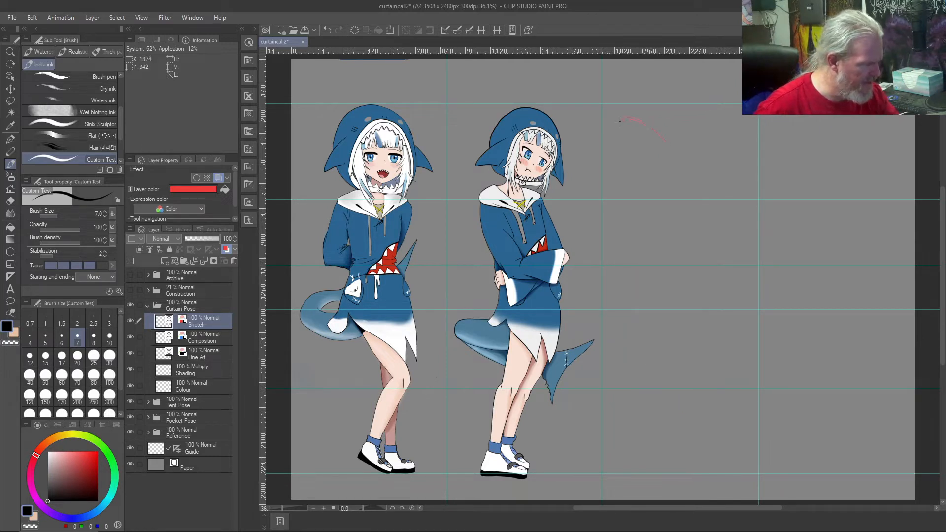
{"action": "mouse_move", "coordinate": [669, 152]}
{"action": "left_mouse_down"}
{"action": "mouse_move", "coordinate": [661, 145]}
{"action": "mouse_move", "coordinate": [631, 168]}
{"action": "left_mouse_up"}
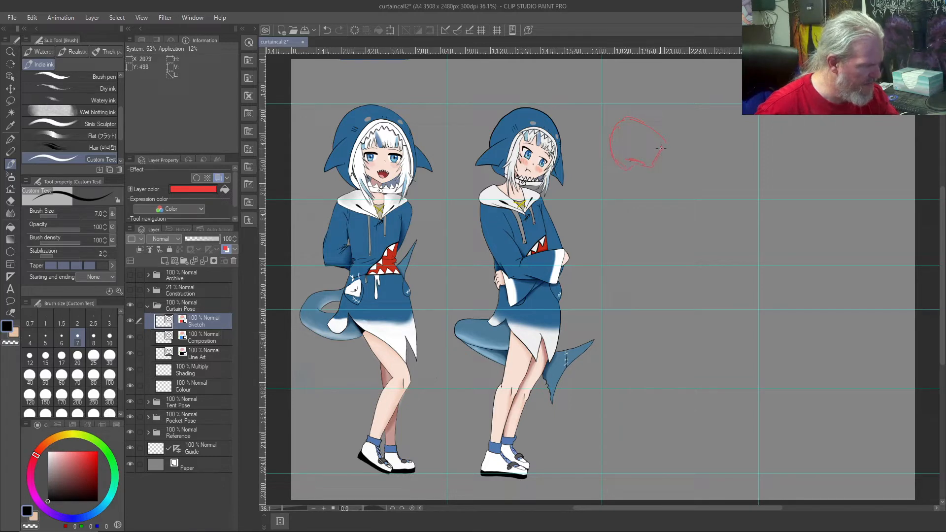
{"action": "left_click_drag", "start_coordinate": [662, 176], "coordinate": [665, 187]}
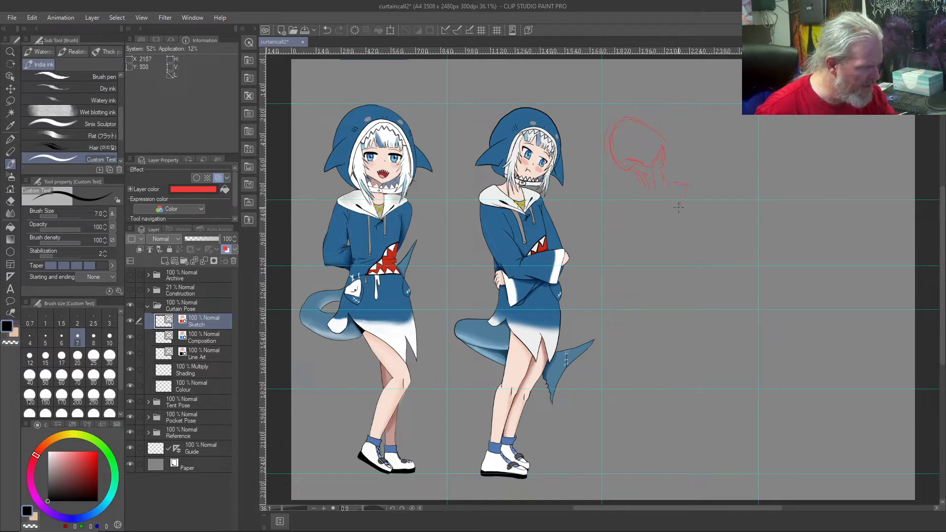
{"action": "left_click_drag", "start_coordinate": [619, 201], "coordinate": [659, 221]}
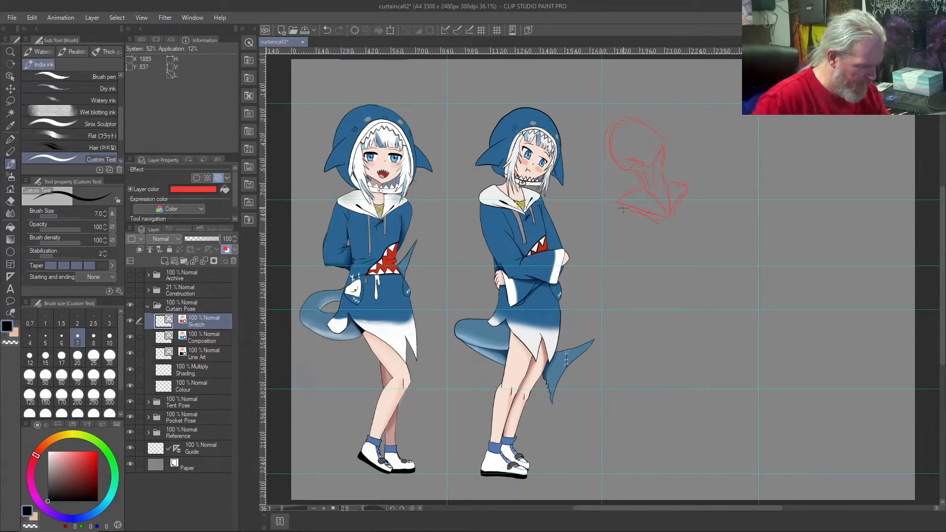
Step: Sketch both arms slanting down from the shoulders to hip height with repeated contour lines
{"action": "left_click_drag", "start_coordinate": [623, 208], "coordinate": [651, 282]}
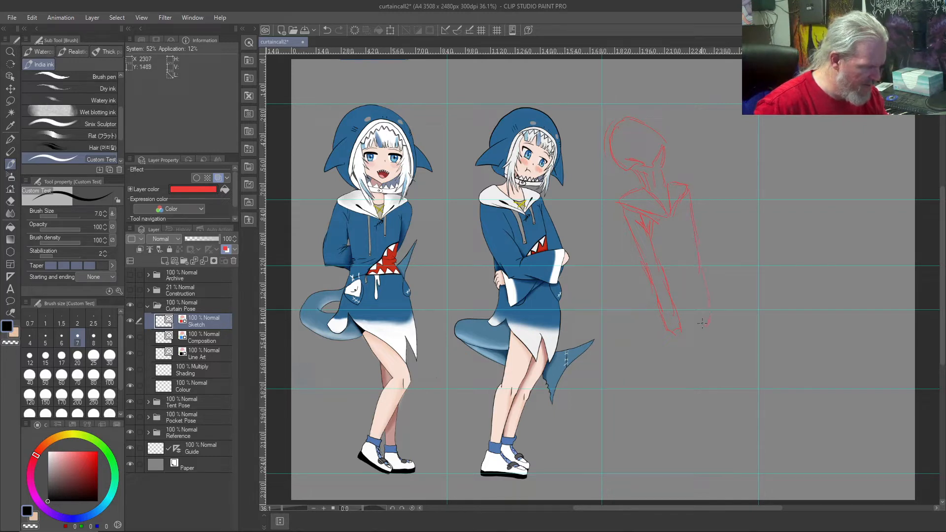
{"action": "left_click_drag", "start_coordinate": [707, 307], "coordinate": [717, 290]}
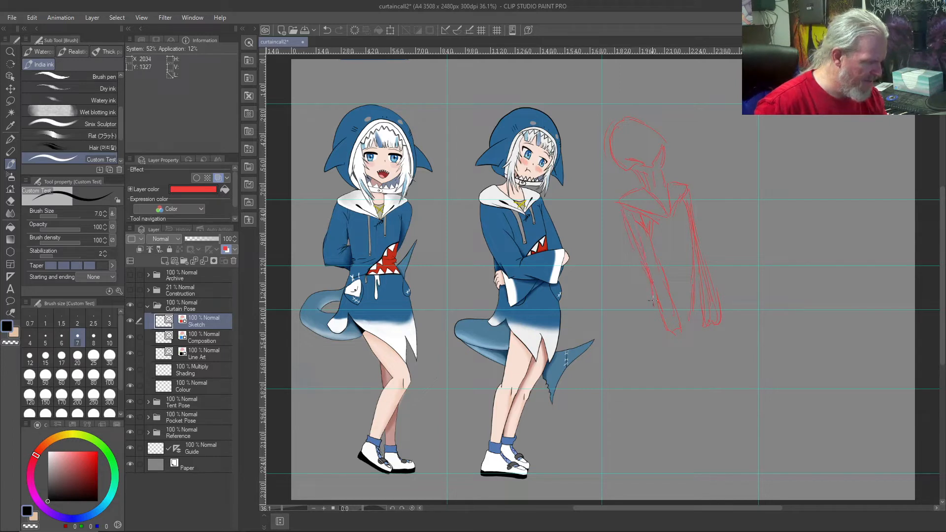
{"action": "mouse_move", "coordinate": [624, 225]}
{"action": "left_mouse_down"}
{"action": "mouse_move", "coordinate": [655, 327]}
{"action": "mouse_move", "coordinate": [669, 335]}
{"action": "mouse_move", "coordinate": [664, 285]}
{"action": "left_mouse_up"}
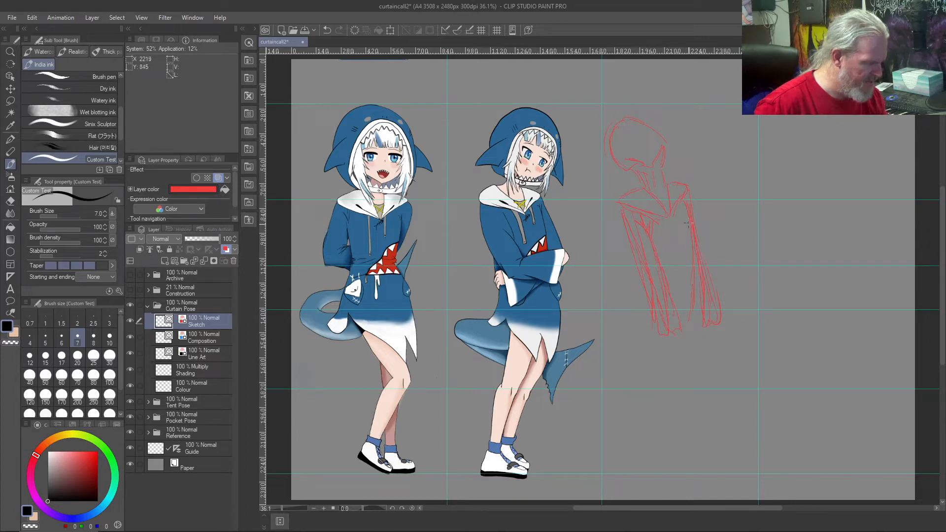
Step: Sketch the hoodie's body lines and its jagged hem between and beside the arms
{"action": "left_click_drag", "start_coordinate": [695, 266], "coordinate": [698, 314]}
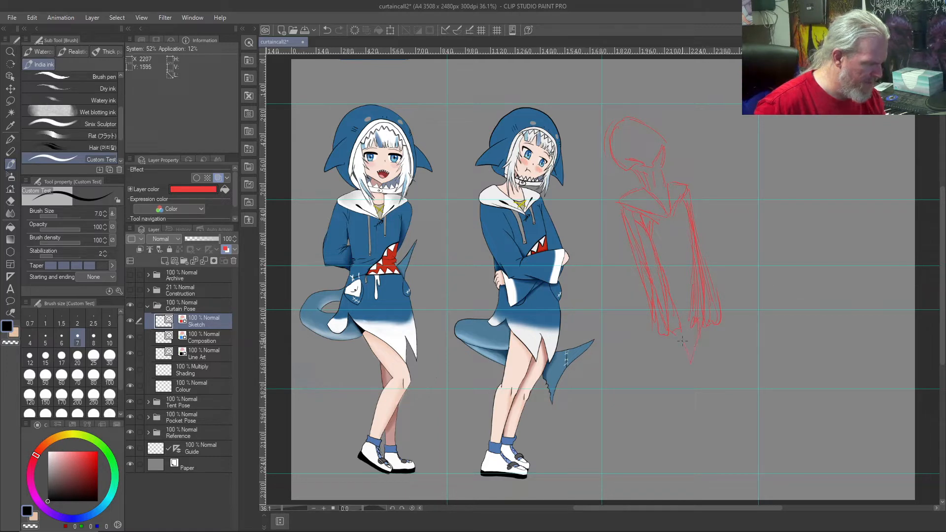
{"action": "mouse_move", "coordinate": [672, 367]}
{"action": "left_mouse_down"}
{"action": "mouse_move", "coordinate": [656, 336]}
{"action": "mouse_move", "coordinate": [645, 353]}
{"action": "mouse_move", "coordinate": [628, 344]}
{"action": "mouse_move", "coordinate": [636, 273]}
{"action": "left_mouse_up"}
{"action": "left_click_drag", "start_coordinate": [647, 320], "coordinate": [642, 347]}
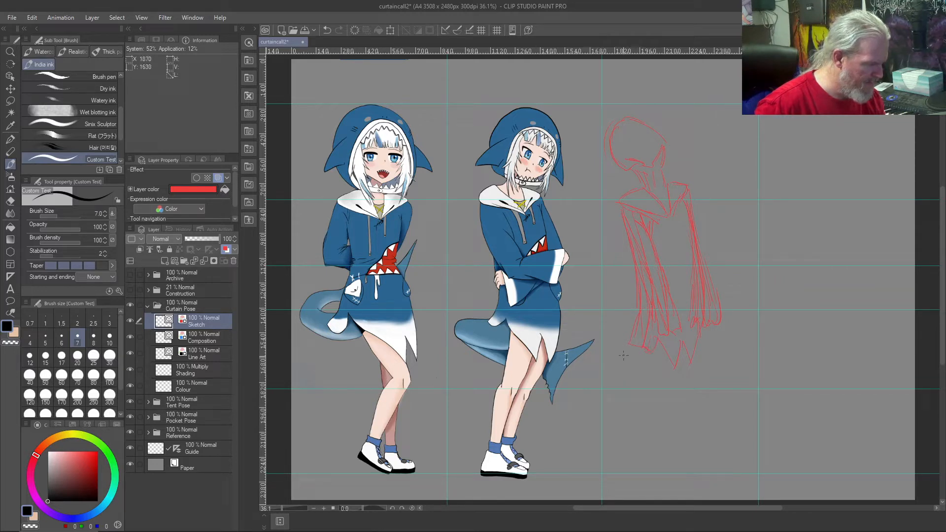
Step: Sketch a curved shark tail with a pointed fin sweeping across the leg area below the hem
{"action": "left_click_drag", "start_coordinate": [643, 351], "coordinate": [615, 387]}
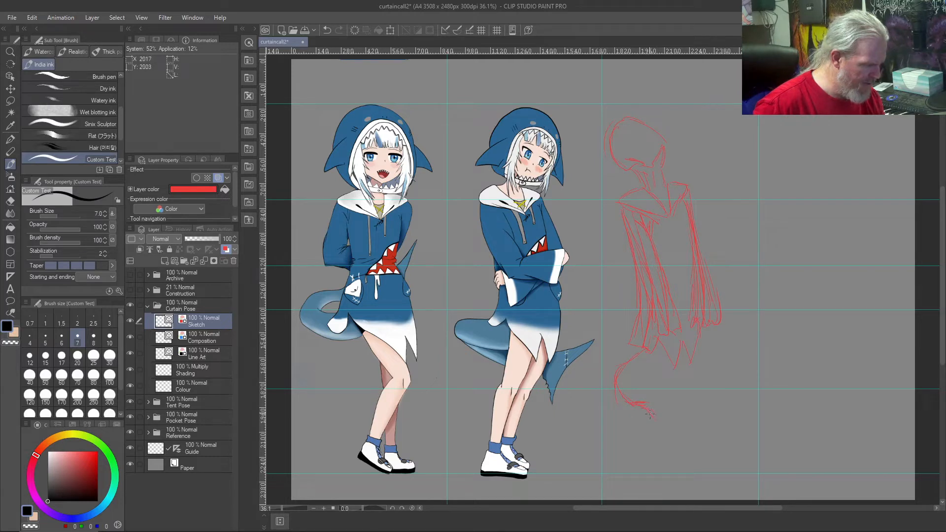
{"action": "left_click_drag", "start_coordinate": [656, 428], "coordinate": [683, 419]}
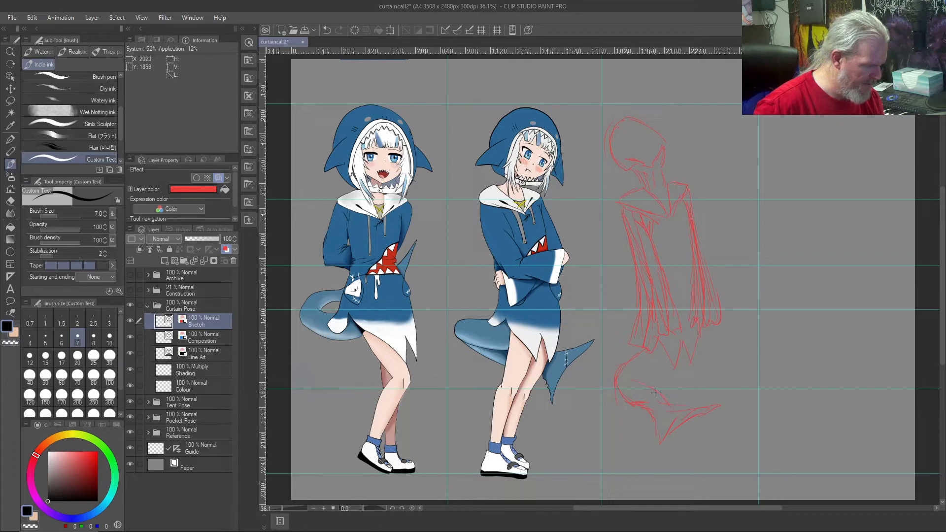
{"action": "left_click_drag", "start_coordinate": [655, 374], "coordinate": [631, 386]}
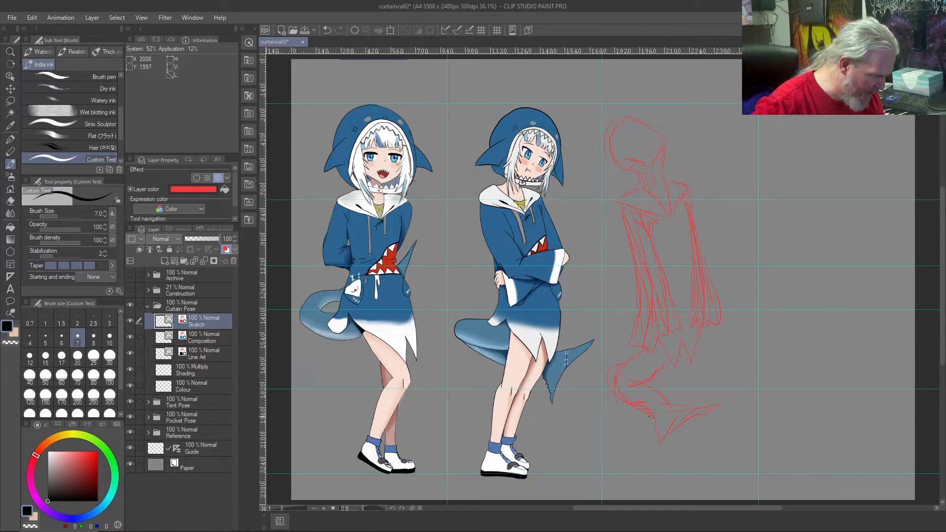
{"action": "mouse_move", "coordinate": [611, 367]}
{"action": "left_mouse_down"}
{"action": "mouse_move", "coordinate": [658, 427]}
{"action": "mouse_move", "coordinate": [727, 423]}
{"action": "left_mouse_up"}
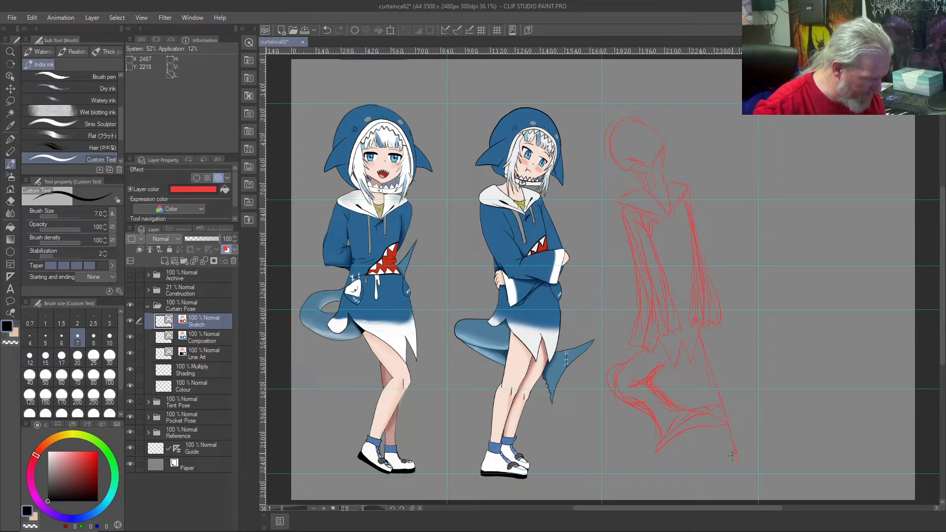
Step: Sketch two spread legs below the hoodie's hem, ending in feet and a shoe near the lower guide
{"action": "left_click_drag", "start_coordinate": [731, 483], "coordinate": [743, 474]}
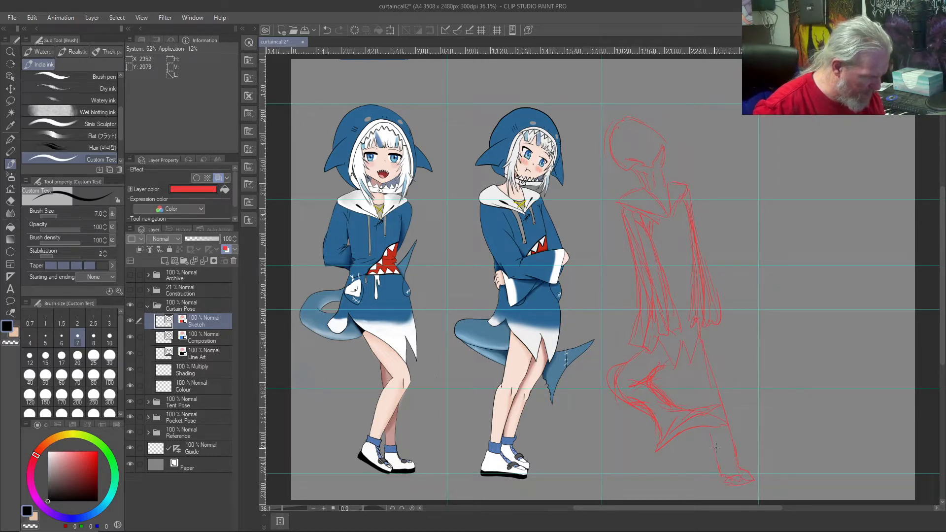
{"action": "left_click_drag", "start_coordinate": [693, 369], "coordinate": [688, 385]}
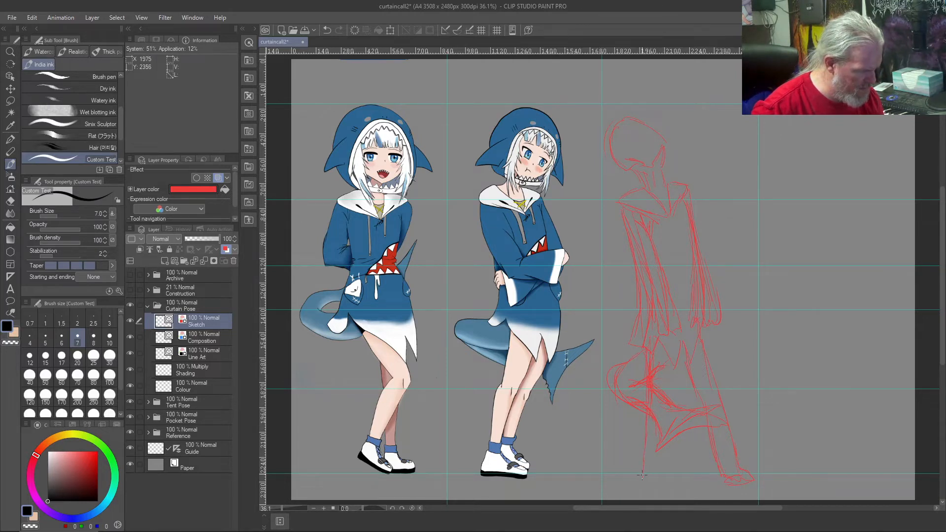
{"action": "mouse_move", "coordinate": [632, 491]}
{"action": "left_mouse_down"}
{"action": "mouse_move", "coordinate": [662, 482]}
{"action": "mouse_move", "coordinate": [661, 501]}
{"action": "mouse_move", "coordinate": [657, 474]}
{"action": "left_mouse_up"}
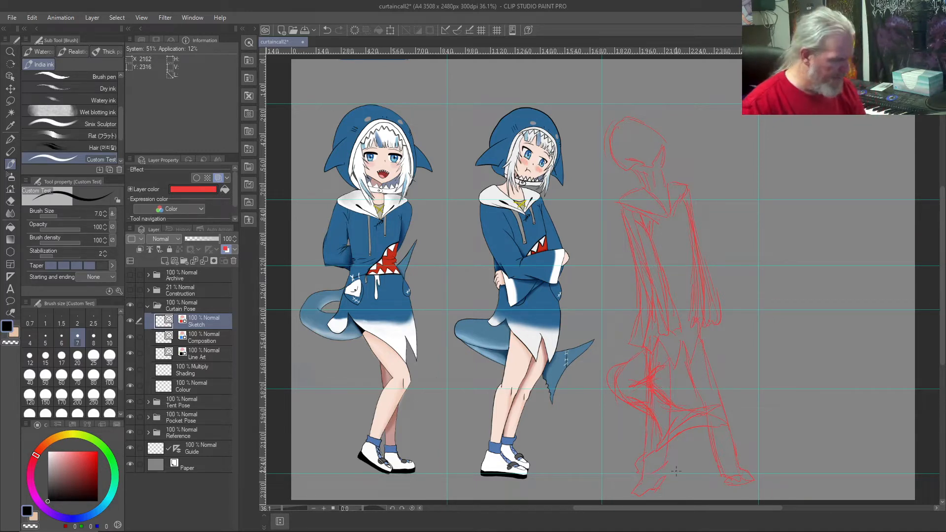
{"action": "mouse_move", "coordinate": [719, 461]}
{"action": "left_mouse_down"}
{"action": "mouse_move", "coordinate": [754, 469]}
{"action": "mouse_move", "coordinate": [748, 452]}
{"action": "mouse_move", "coordinate": [751, 460]}
{"action": "left_mouse_up"}
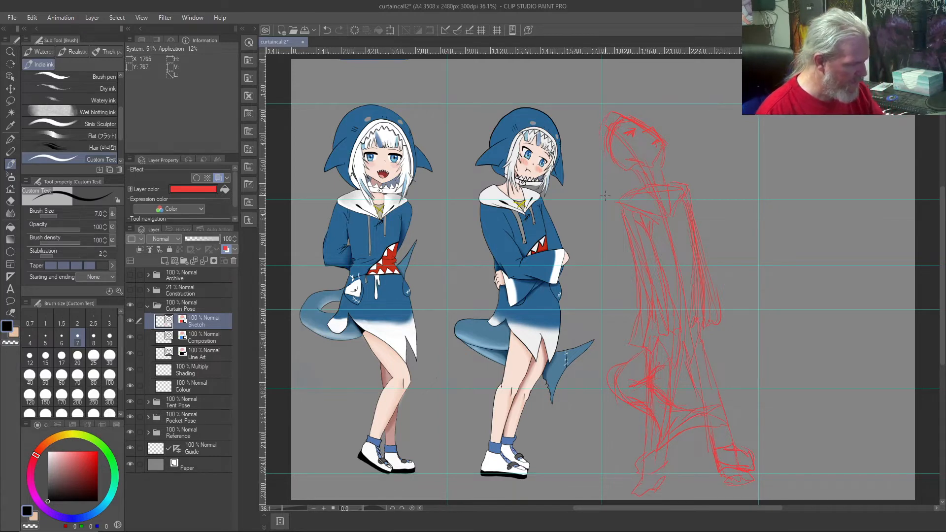
Step: Clear the Sketch layer and sketch a curved body line with two spread legs and feet on the lower guide
{"action": "key", "text": "Delete"}
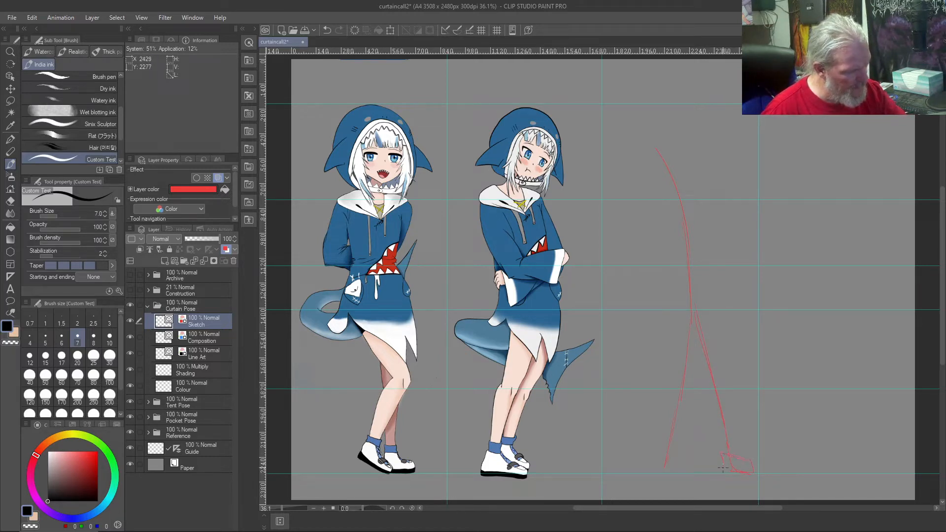
{"action": "mouse_move", "coordinate": [639, 466]}
{"action": "left_mouse_down"}
{"action": "mouse_move", "coordinate": [665, 472]}
{"action": "mouse_move", "coordinate": [675, 459]}
{"action": "left_mouse_up"}
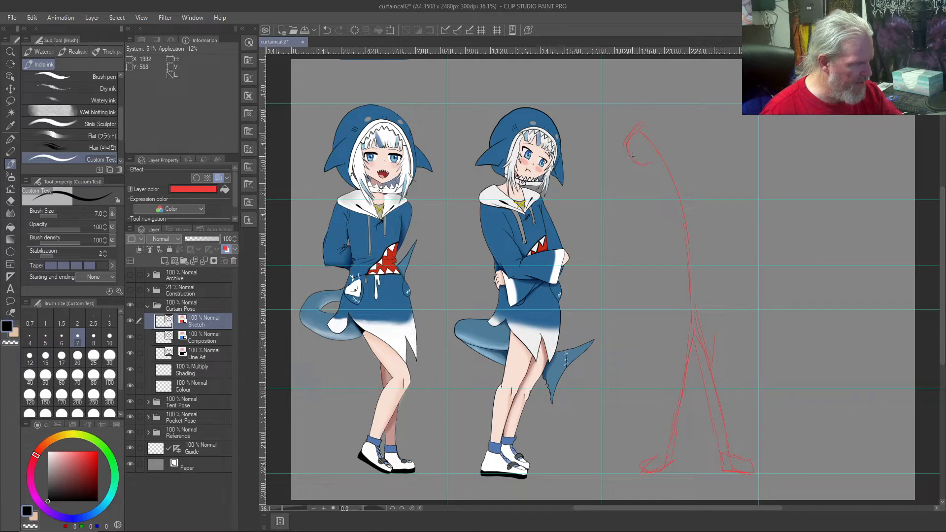
Step: Sketch a forward-leaning head at the top of the body line, with the neck and front shoulder
{"action": "left_click_drag", "start_coordinate": [646, 124], "coordinate": [668, 136]}
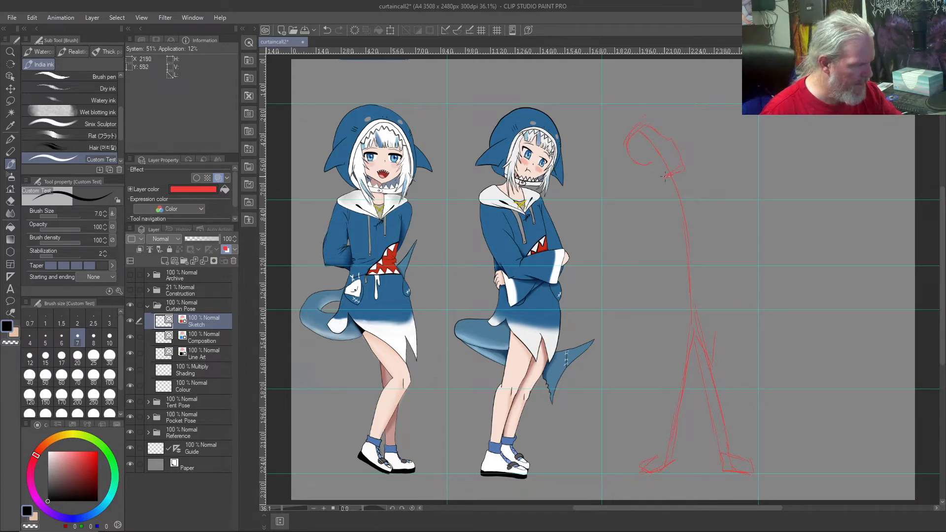
{"action": "left_click_drag", "start_coordinate": [618, 162], "coordinate": [631, 127]}
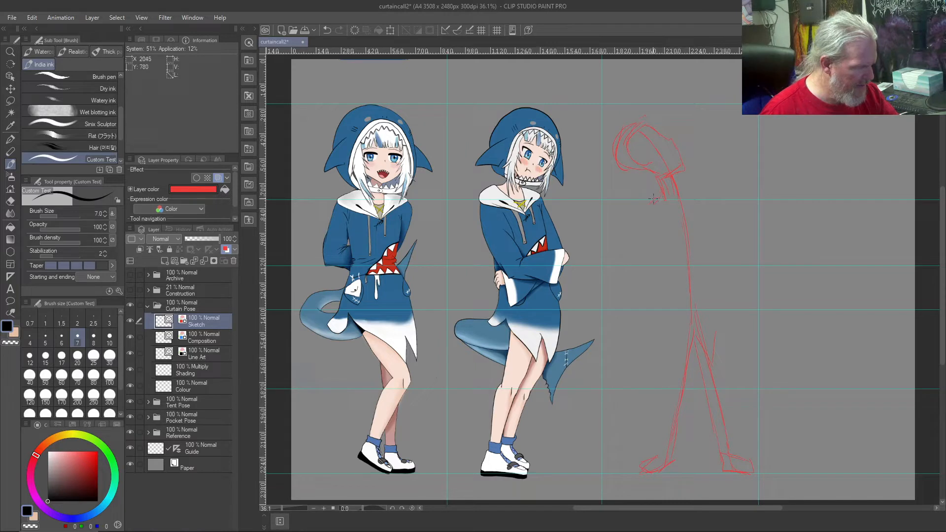
{"action": "left_click_drag", "start_coordinate": [653, 201], "coordinate": [645, 209]}
Step: Sketch the front arm reaching down to a small hand at the hips, and outline the rear shoulder
{"action": "left_click_drag", "start_coordinate": [648, 254], "coordinate": [679, 328]}
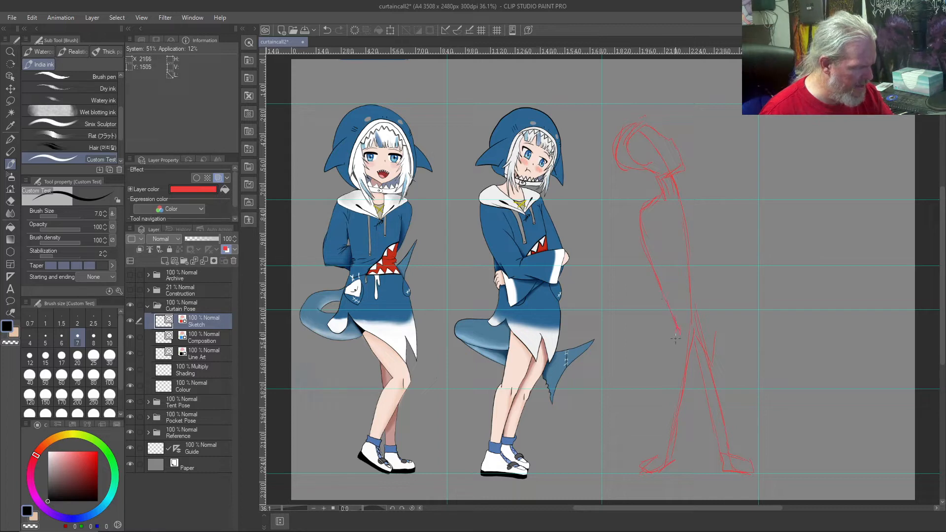
{"action": "left_click_drag", "start_coordinate": [690, 339], "coordinate": [684, 319]}
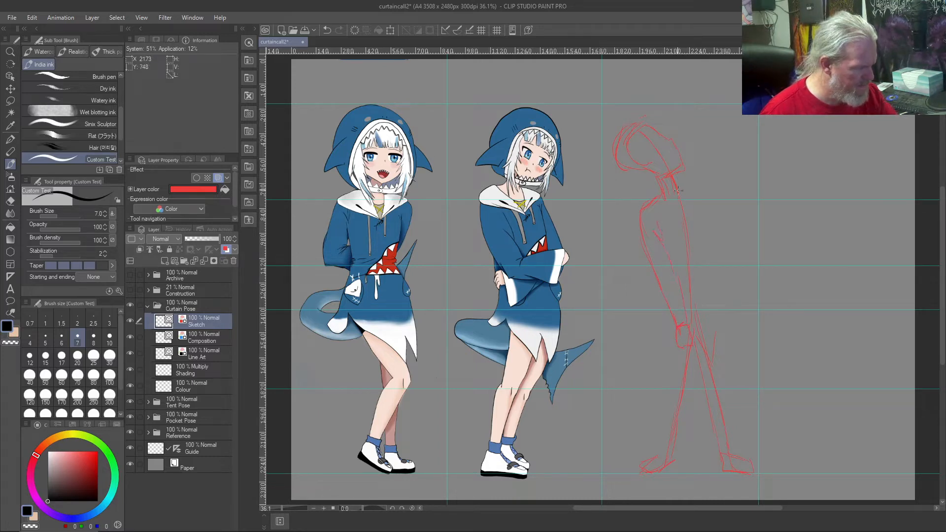
{"action": "left_click_drag", "start_coordinate": [695, 191], "coordinate": [685, 206]}
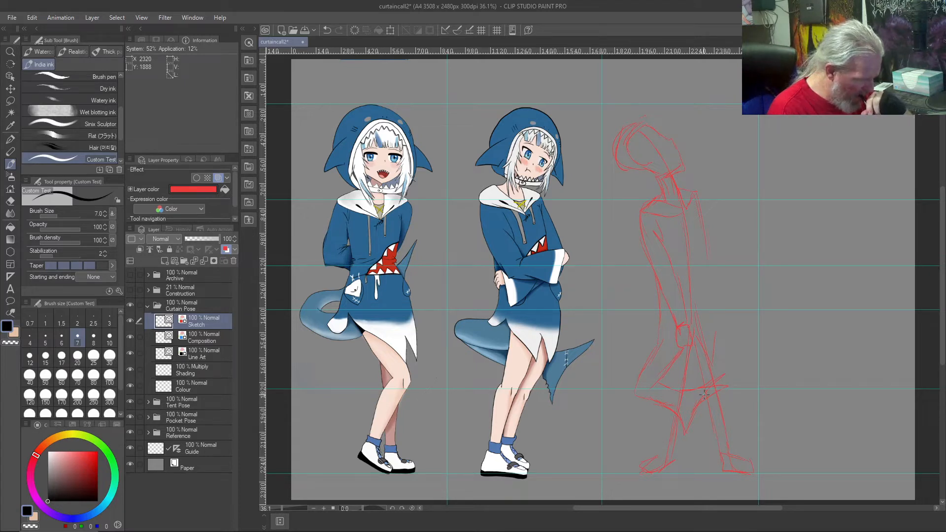
Step: Sketch the shark tail curving down from the hips, with its pointed fin crossing the legs
{"action": "mouse_move", "coordinate": [677, 353]}
{"action": "left_mouse_down"}
{"action": "mouse_move", "coordinate": [660, 383]}
{"action": "mouse_move", "coordinate": [670, 395]}
{"action": "mouse_move", "coordinate": [667, 368]}
{"action": "mouse_move", "coordinate": [663, 389]}
{"action": "mouse_move", "coordinate": [643, 380]}
{"action": "mouse_move", "coordinate": [658, 420]}
{"action": "left_mouse_up"}
{"action": "mouse_move", "coordinate": [652, 376]}
{"action": "left_mouse_down"}
{"action": "mouse_move", "coordinate": [644, 398]}
{"action": "mouse_move", "coordinate": [708, 399]}
{"action": "left_mouse_up"}
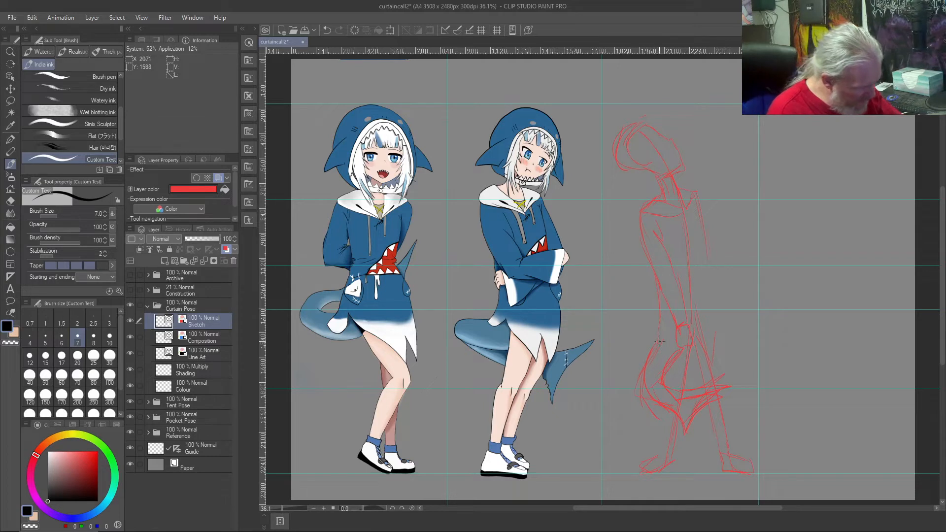
Step: Sketch the hoodie's jagged hem at the hips and the rear arm with its hand
{"action": "mouse_move", "coordinate": [671, 335]}
{"action": "left_mouse_down"}
{"action": "mouse_move", "coordinate": [685, 376]}
{"action": "mouse_move", "coordinate": [693, 352]}
{"action": "left_mouse_up"}
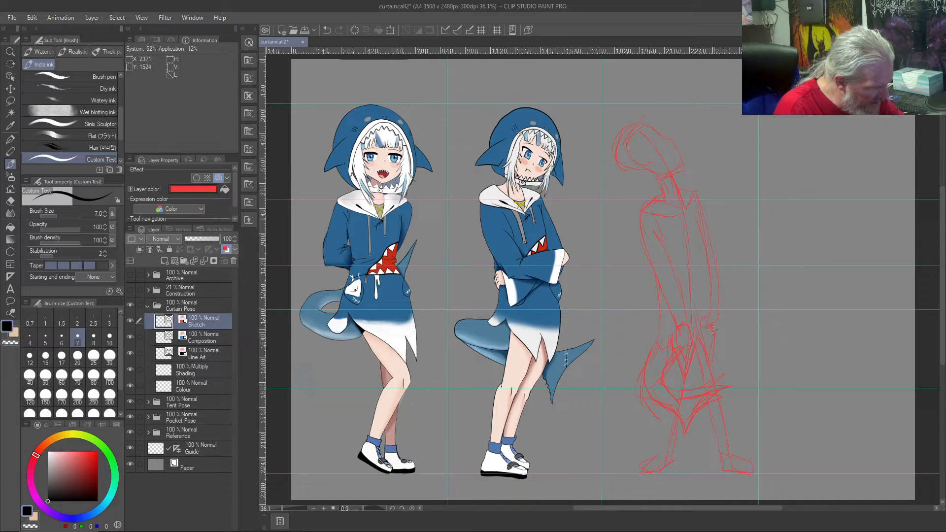
{"action": "right_click", "coordinate": [708, 314]}
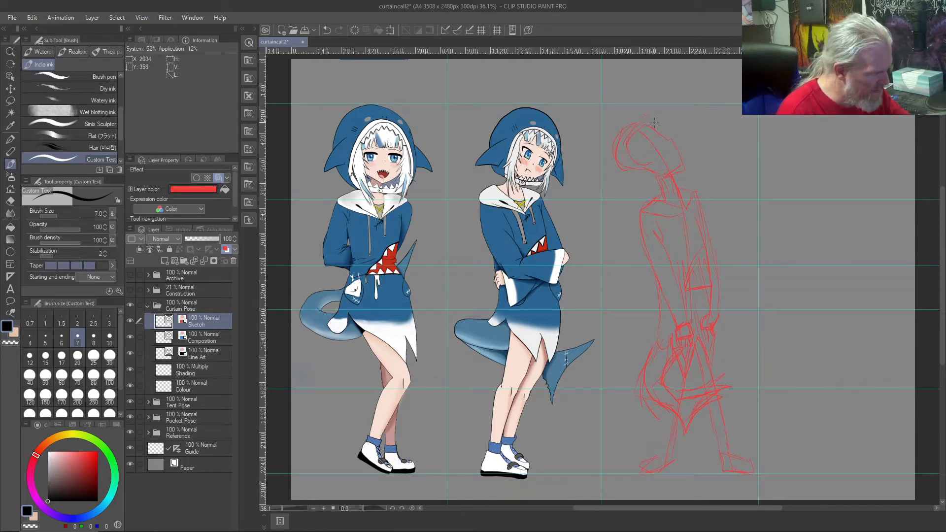
Step: Redraw the head as a rounder circle and sketch the hood outline around it
{"action": "mouse_move", "coordinate": [641, 122]}
{"action": "left_mouse_down"}
{"action": "mouse_move", "coordinate": [646, 168]}
{"action": "mouse_move", "coordinate": [673, 126]}
{"action": "left_mouse_up"}
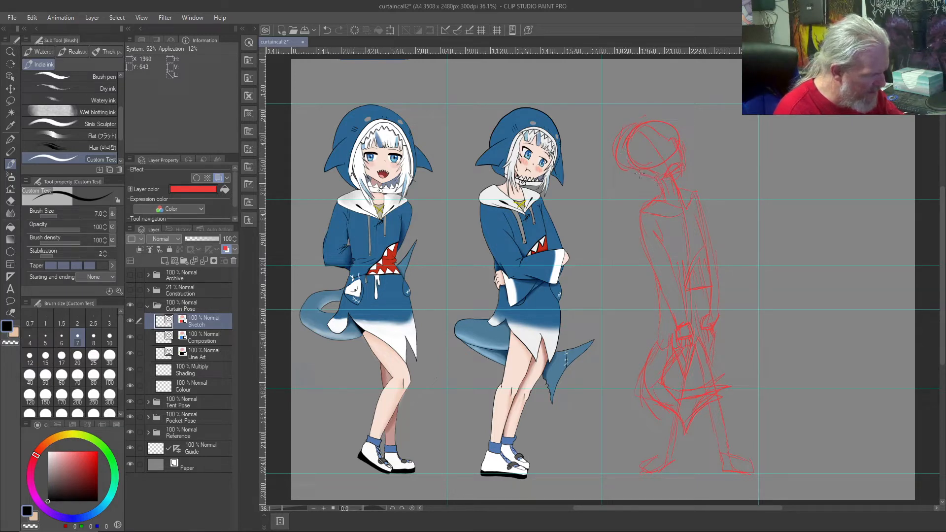
{"action": "left_click_drag", "start_coordinate": [630, 124], "coordinate": [655, 120]}
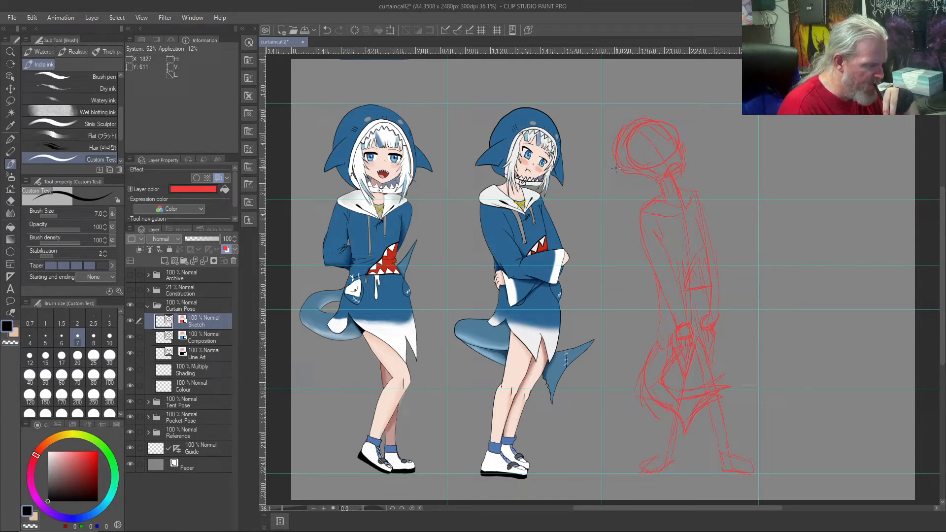
Step: Sketch the rear arm's sleeve outline and an oval hem line across the hips of the red figure
{"action": "mouse_move", "coordinate": [695, 193]}
{"action": "left_mouse_down"}
{"action": "mouse_move", "coordinate": [717, 253]}
{"action": "mouse_move", "coordinate": [714, 234]}
{"action": "left_mouse_up"}
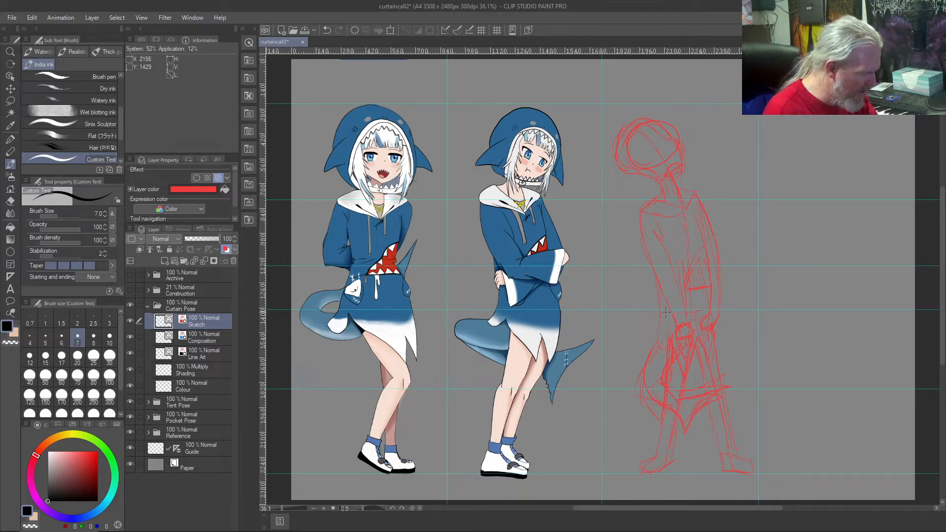
{"action": "left_click_drag", "start_coordinate": [708, 310], "coordinate": [663, 306]}
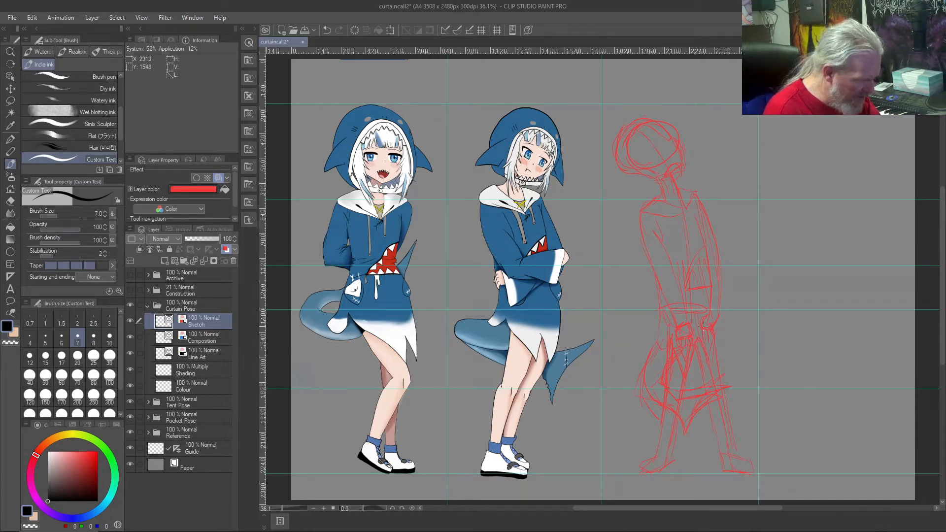
{"action": "left_click_drag", "start_coordinate": [713, 325], "coordinate": [711, 310]}
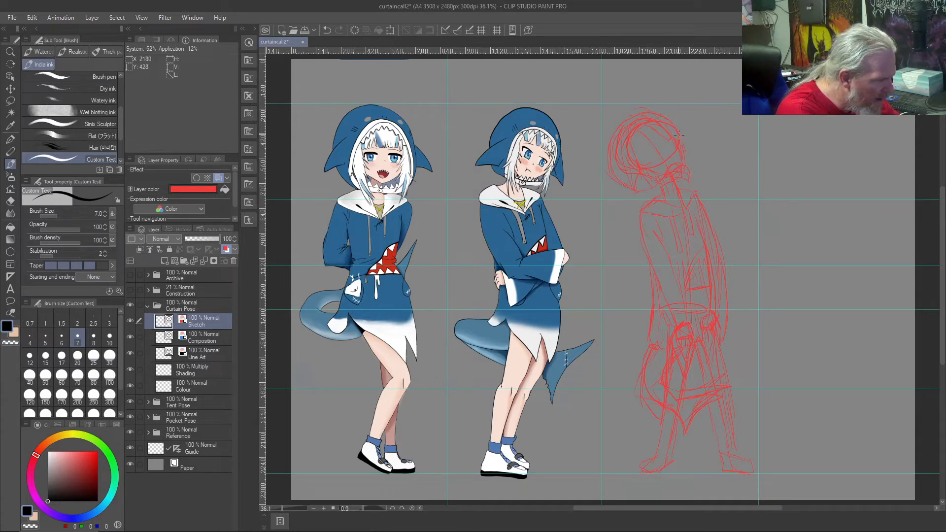
Step: Sketch the hood's pointed fin behind the head, undoing the first attempts and redrawing it
{"action": "left_click_drag", "start_coordinate": [673, 120], "coordinate": [698, 139]}
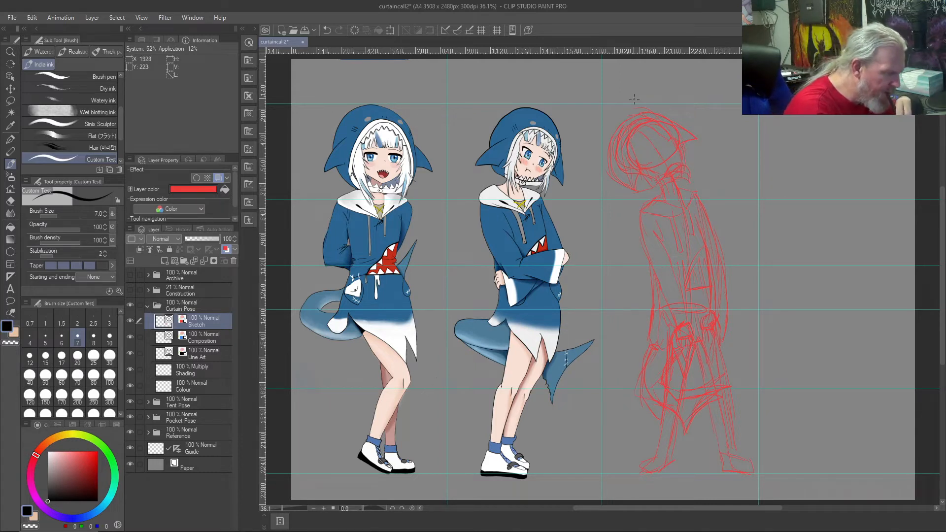
{"action": "mouse_move", "coordinate": [704, 159]}
{"action": "left_mouse_down"}
{"action": "mouse_move", "coordinate": [694, 141]}
{"action": "mouse_move", "coordinate": [706, 153]}
{"action": "mouse_move", "coordinate": [687, 150]}
{"action": "left_mouse_up"}
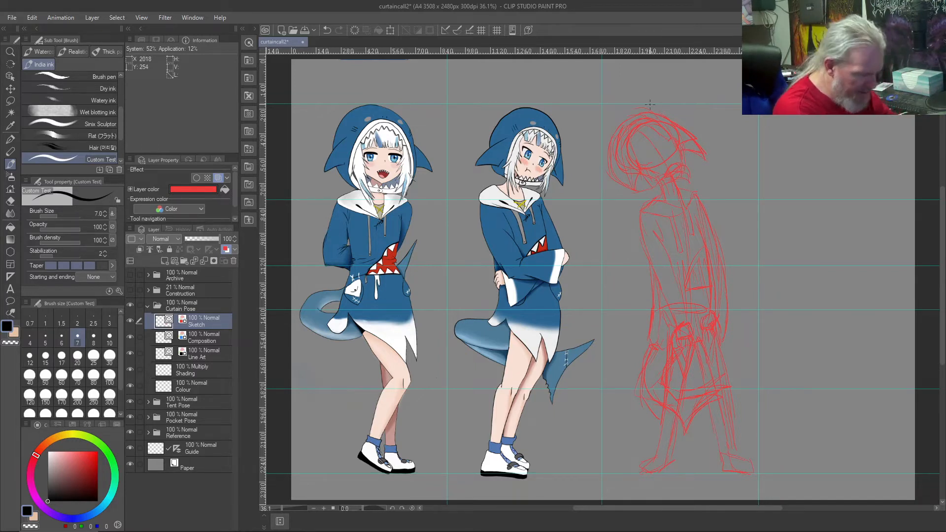
{"action": "key", "text": "ctrl+z"}
{"action": "key", "text": "ctrl+z"}
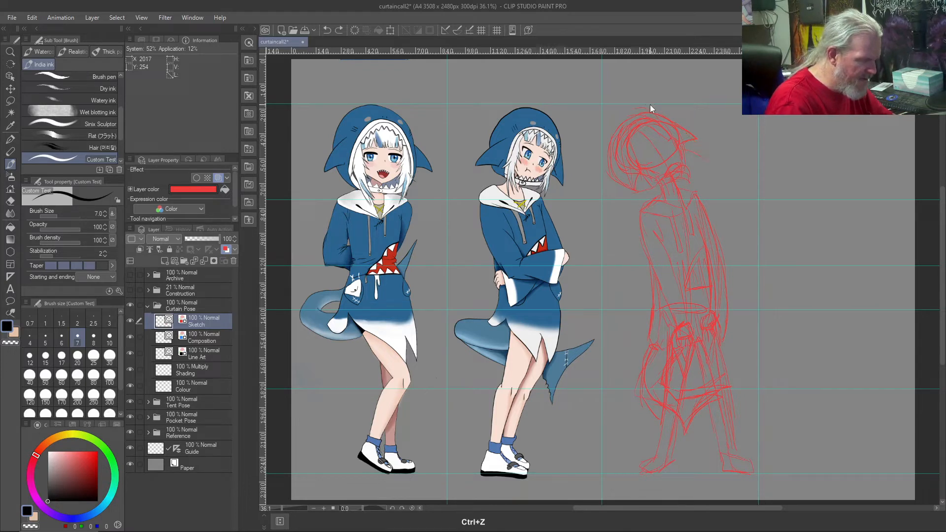
{"action": "key", "text": "ctrl+z"}
{"action": "left_click_drag", "start_coordinate": [680, 129], "coordinate": [697, 156]}
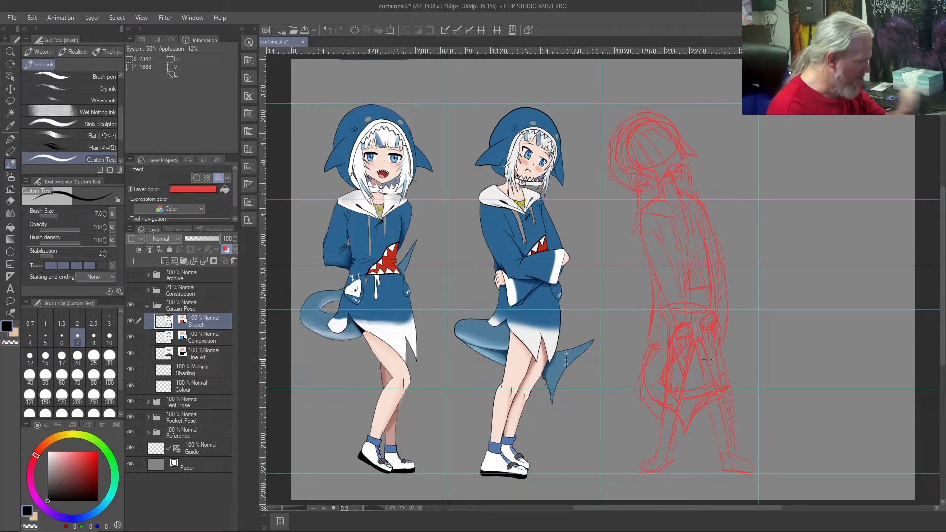
Step: Lower the Sketch layer's opacity to 48% and outline the hood collar in blue on the Composition layer
{"action": "left_click_drag", "start_coordinate": [215, 240], "coordinate": [200, 239]}
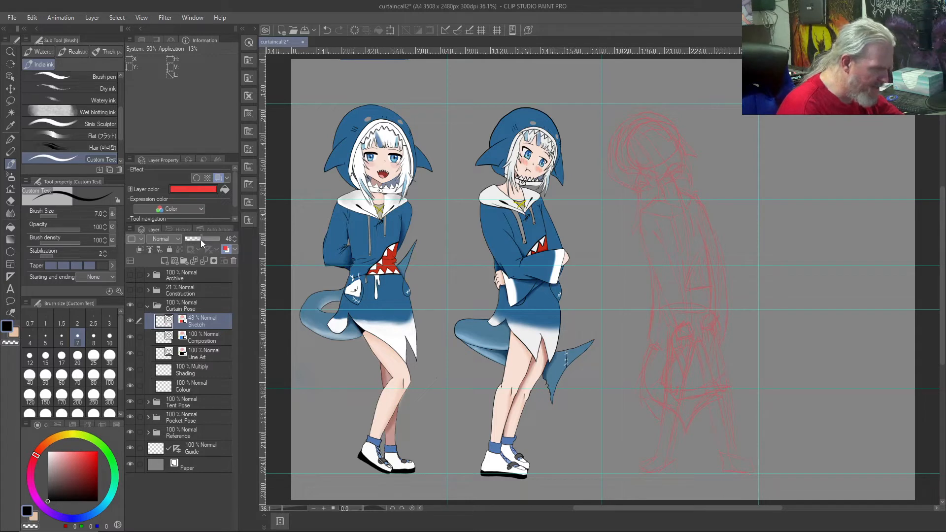
{"action": "left_click", "coordinate": [196, 339]}
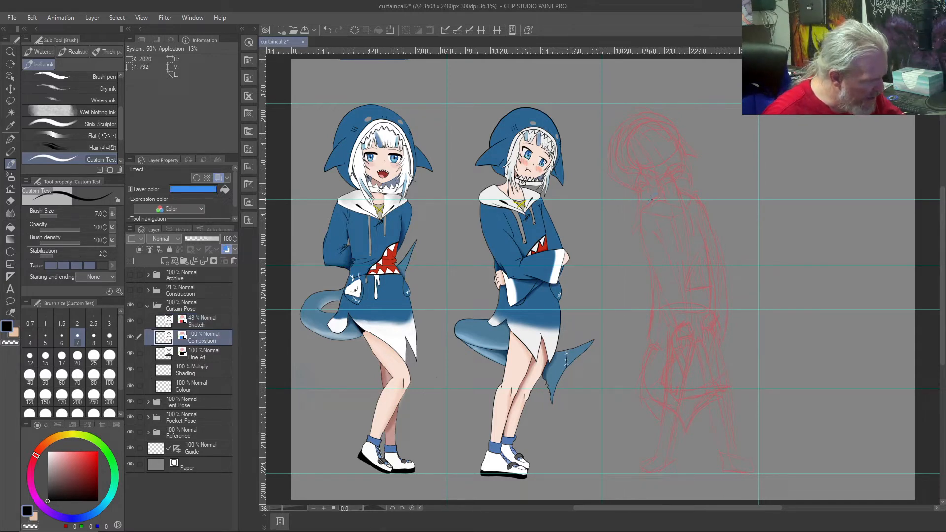
{"action": "left_click_drag", "start_coordinate": [642, 213], "coordinate": [655, 213]}
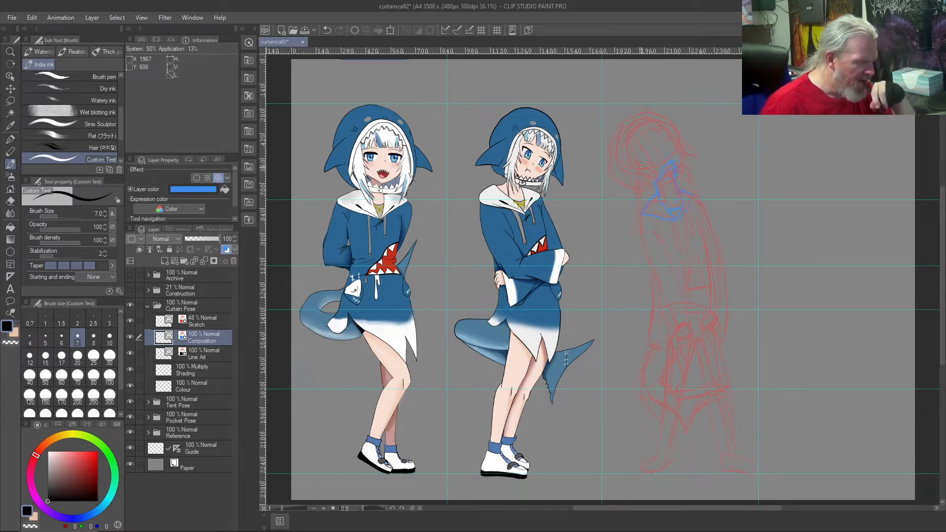
Step: Set the Sketch layer's opacity to 38% and trace the head, hoodie, arms and legs in blue on the Composition layer
{"action": "left_click", "coordinate": [197, 321]}
{"action": "left_click_drag", "start_coordinate": [193, 240], "coordinate": [189, 241]}
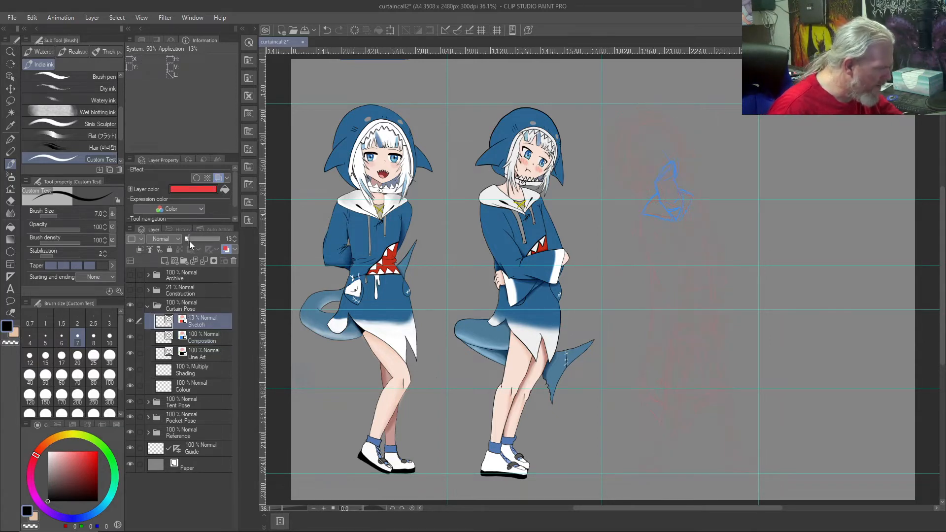
{"action": "left_click_drag", "start_coordinate": [197, 242], "coordinate": [198, 242]}
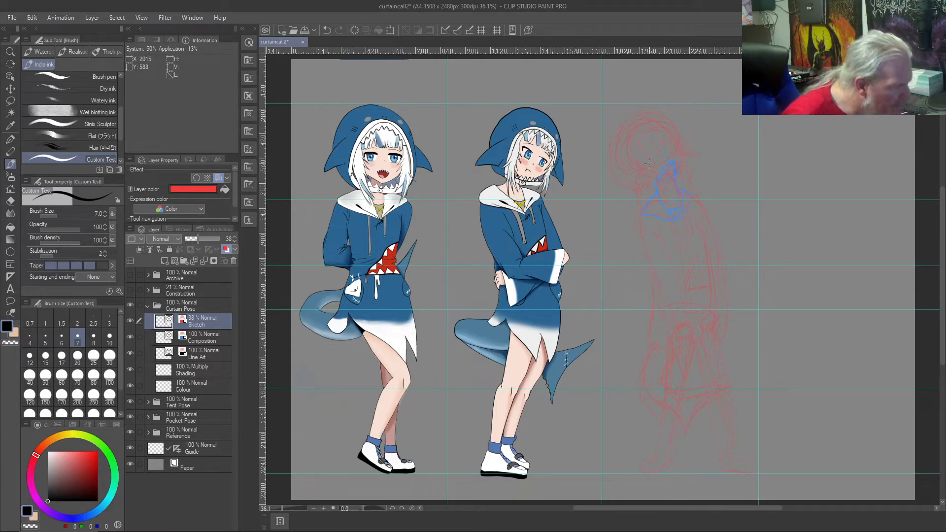
{"action": "left_click", "coordinate": [202, 339]}
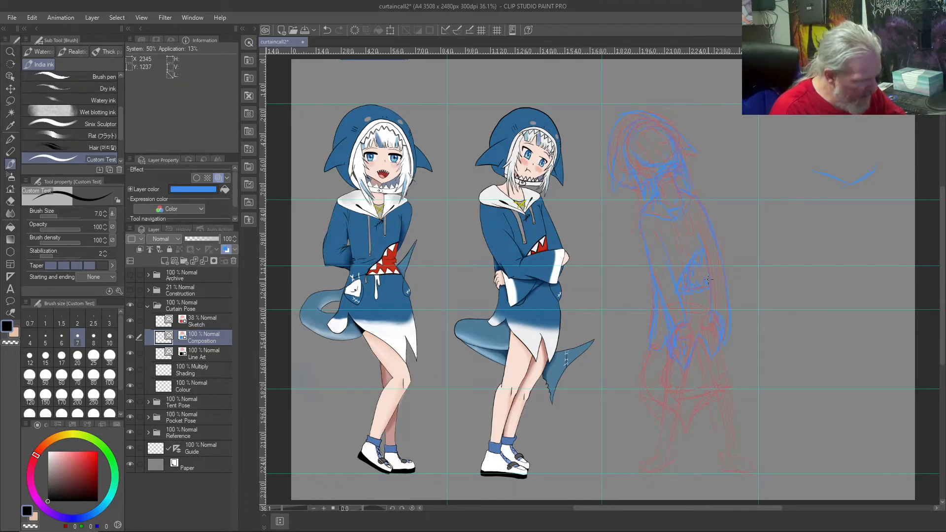
{"action": "key", "text": "c"}
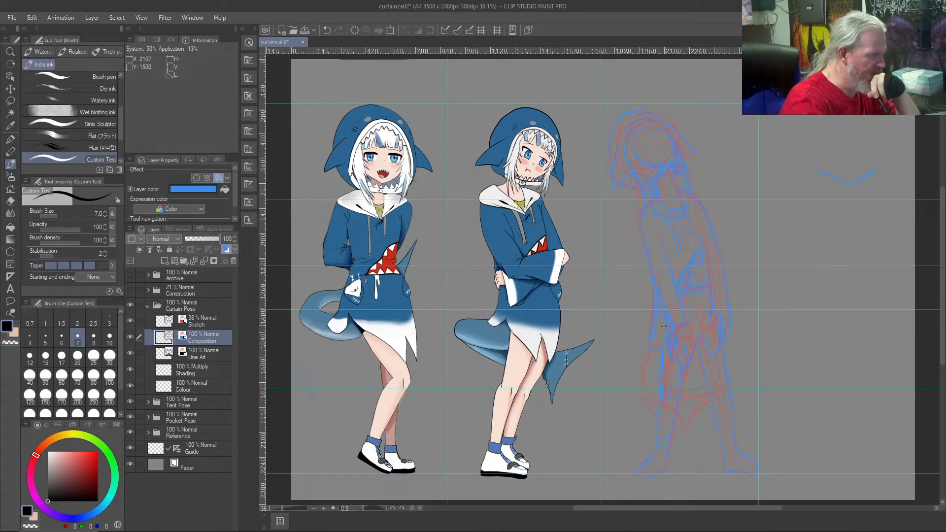
Step: Lasso and delete the stray blue V-shaped mark on the empty canvas beside the figure
{"action": "key", "text": "m"}
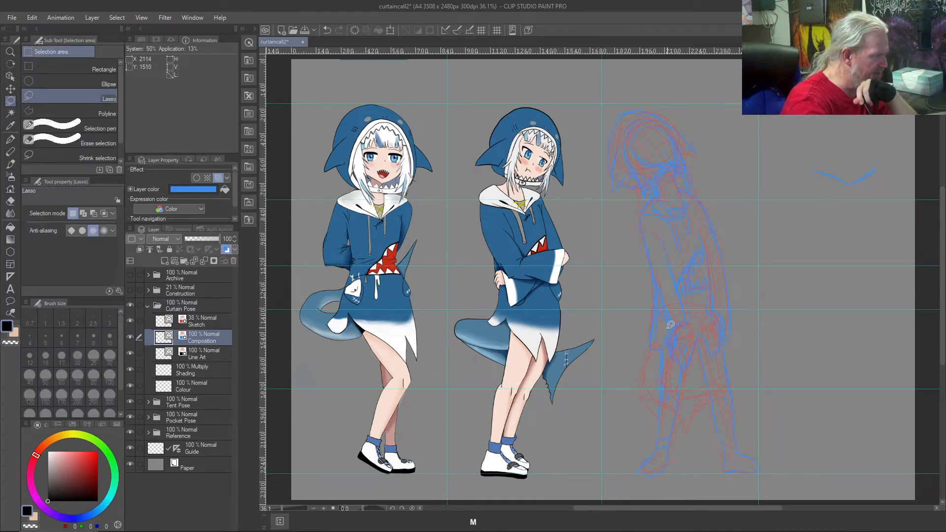
{"action": "mouse_move", "coordinate": [867, 152]}
{"action": "left_mouse_down"}
{"action": "mouse_move", "coordinate": [882, 207]}
{"action": "mouse_move", "coordinate": [837, 147]}
{"action": "left_mouse_up"}
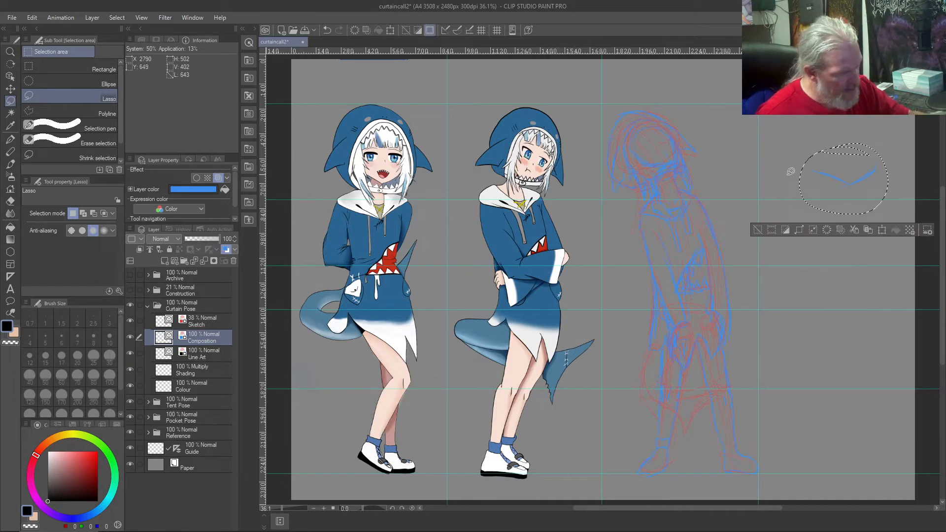
{"action": "key", "text": "Delete"}
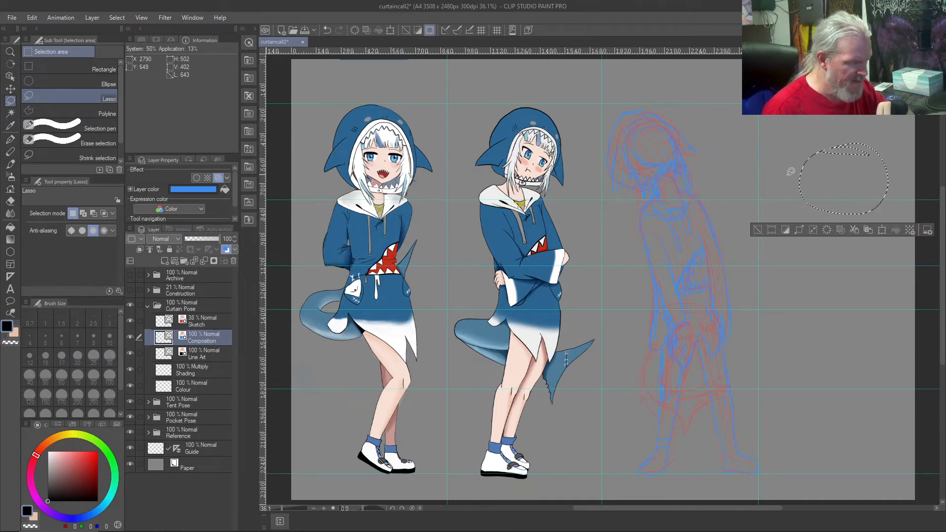
{"action": "key", "text": "ctrl+d"}
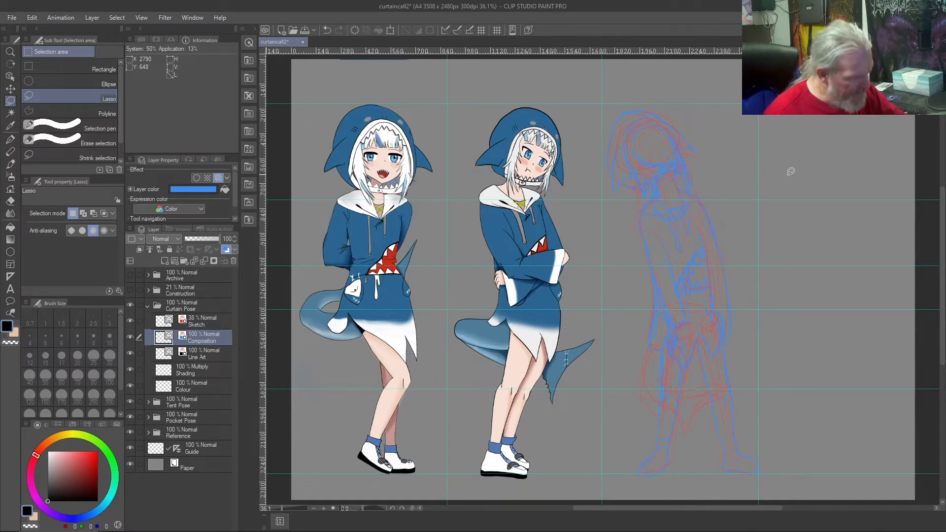
Step: Trace the shark tail's curve beside the legs in blue on the Composition layer
{"action": "left_click_drag", "start_coordinate": [656, 351], "coordinate": [651, 358]}
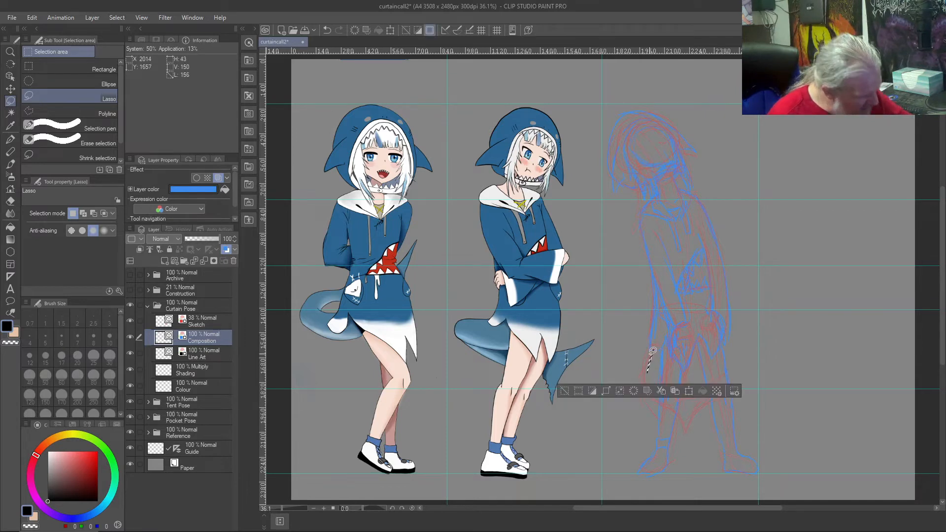
{"action": "key", "text": "ctrl+d"}
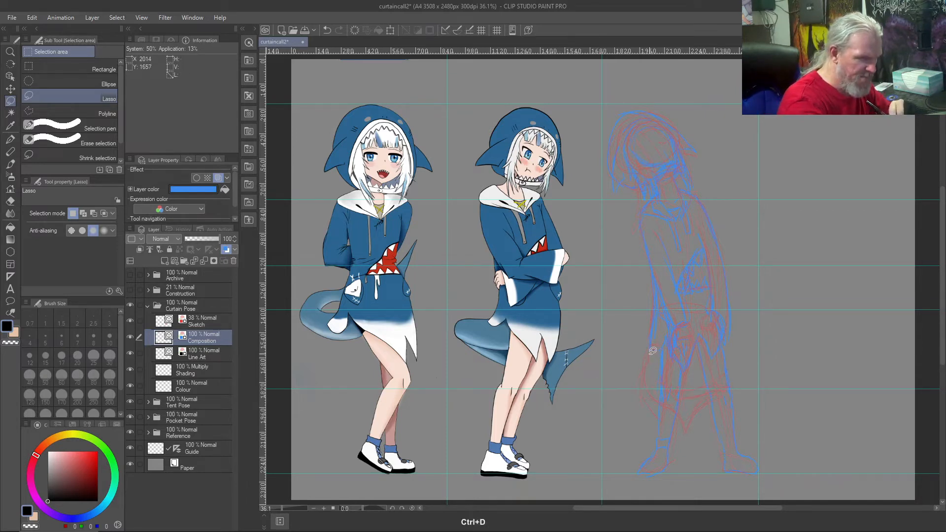
{"action": "key", "text": "b"}
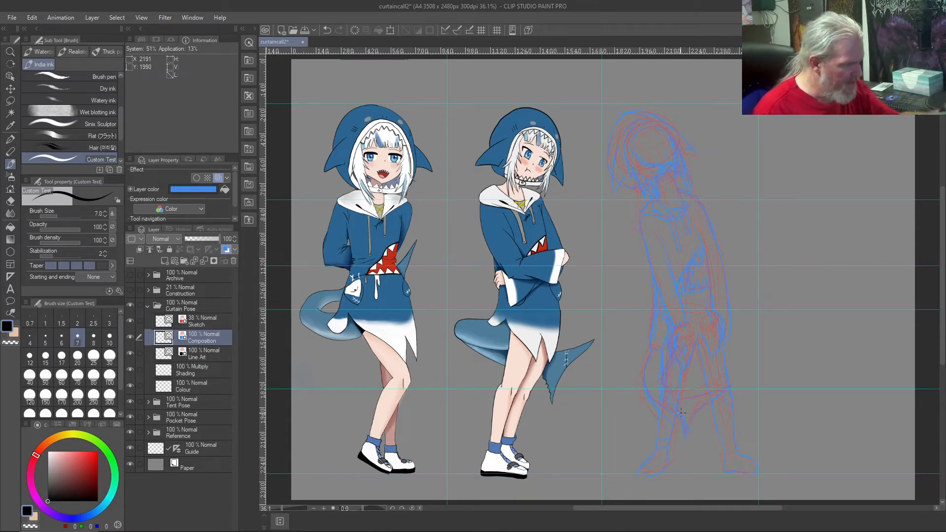
Step: On the Colour layer, block in the hoodie's sleeves and body with a size 70 brush in blue sampled from the middle figure
{"action": "left_click", "coordinate": [204, 387]}
{"action": "right_click", "coordinate": [501, 236]}
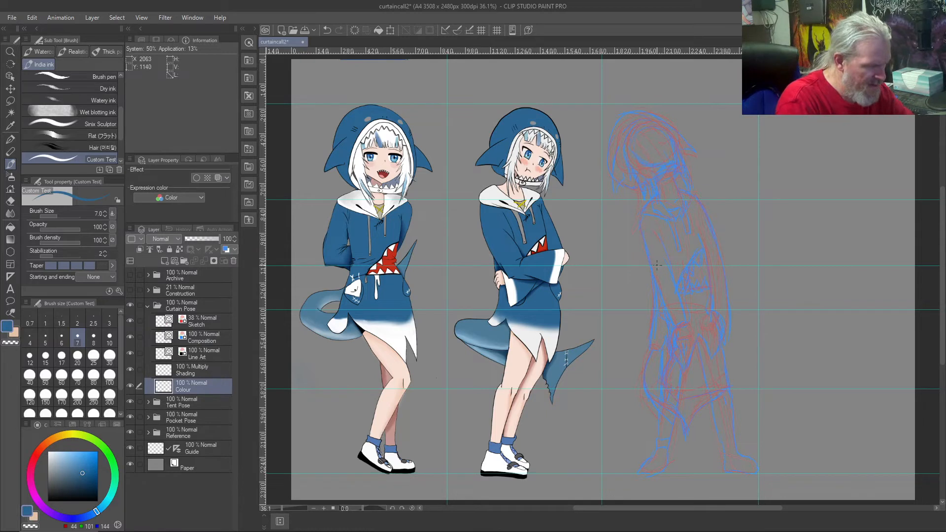
{"action": "left_click", "coordinate": [78, 376]}
{"action": "left_click_drag", "start_coordinate": [649, 223], "coordinate": [662, 276]}
{"action": "mouse_move", "coordinate": [654, 239]}
{"action": "left_mouse_down"}
{"action": "mouse_move", "coordinate": [679, 313]}
{"action": "mouse_move", "coordinate": [650, 236]}
{"action": "mouse_move", "coordinate": [653, 259]}
{"action": "left_mouse_up"}
{"action": "mouse_move", "coordinate": [691, 207]}
{"action": "left_mouse_down"}
{"action": "mouse_move", "coordinate": [728, 300]}
{"action": "mouse_move", "coordinate": [725, 325]}
{"action": "mouse_move", "coordinate": [716, 291]}
{"action": "mouse_move", "coordinate": [718, 307]}
{"action": "mouse_move", "coordinate": [692, 278]}
{"action": "mouse_move", "coordinate": [673, 291]}
{"action": "mouse_move", "coordinate": [715, 313]}
{"action": "mouse_move", "coordinate": [719, 278]}
{"action": "left_mouse_up"}
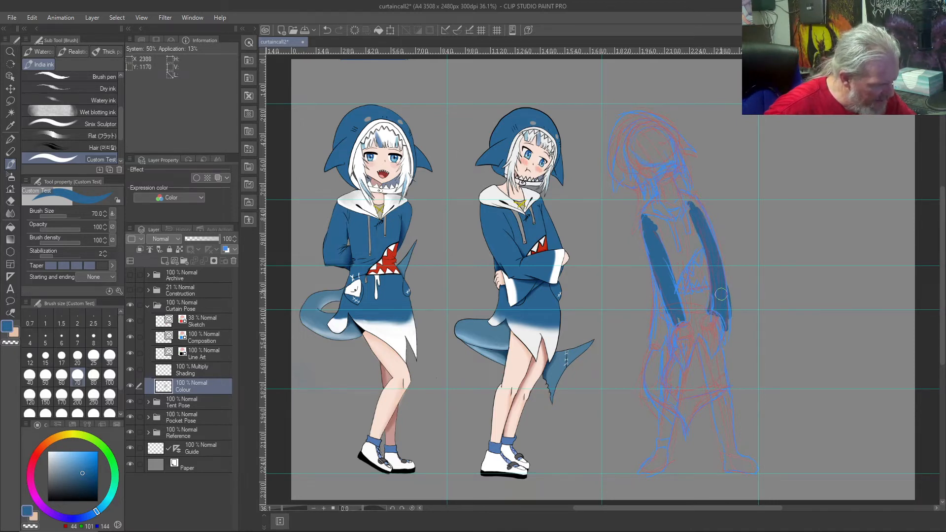
{"action": "mouse_move", "coordinate": [657, 229]}
{"action": "left_mouse_down"}
{"action": "mouse_move", "coordinate": [671, 249]}
{"action": "mouse_move", "coordinate": [652, 223]}
{"action": "mouse_move", "coordinate": [675, 273]}
{"action": "mouse_move", "coordinate": [699, 240]}
{"action": "mouse_move", "coordinate": [690, 219]}
{"action": "mouse_move", "coordinate": [693, 241]}
{"action": "mouse_move", "coordinate": [675, 234]}
{"action": "mouse_move", "coordinate": [686, 327]}
{"action": "mouse_move", "coordinate": [680, 303]}
{"action": "mouse_move", "coordinate": [694, 315]}
{"action": "mouse_move", "coordinate": [702, 294]}
{"action": "mouse_move", "coordinate": [706, 325]}
{"action": "mouse_move", "coordinate": [700, 311]}
{"action": "mouse_move", "coordinate": [657, 316]}
{"action": "mouse_move", "coordinate": [656, 299]}
{"action": "mouse_move", "coordinate": [660, 332]}
{"action": "mouse_move", "coordinate": [662, 310]}
{"action": "left_mouse_up"}
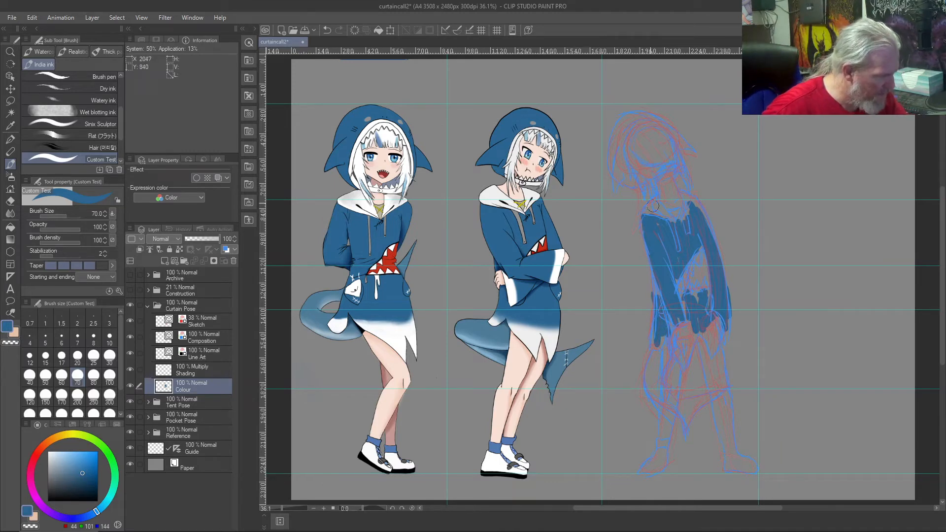
Step: Paint the collar off-white and the neck and face in skin tone, sampling both colours from the middle figure
{"action": "right_click", "coordinate": [492, 192]}
{"action": "mouse_move", "coordinate": [655, 210]}
{"action": "left_mouse_down"}
{"action": "mouse_move", "coordinate": [646, 202]}
{"action": "mouse_move", "coordinate": [685, 195]}
{"action": "mouse_move", "coordinate": [679, 217]}
{"action": "mouse_move", "coordinate": [687, 192]}
{"action": "mouse_move", "coordinate": [692, 211]}
{"action": "left_mouse_up"}
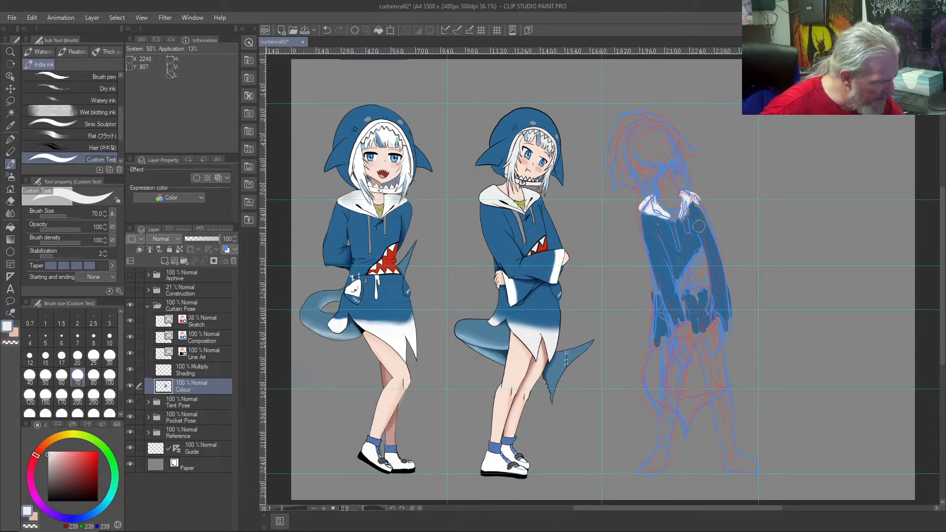
{"action": "right_click", "coordinate": [517, 194]}
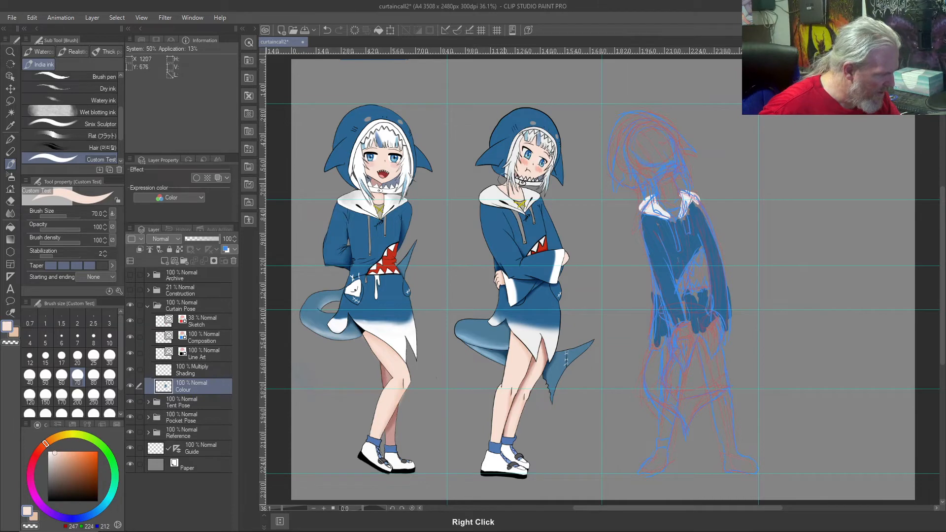
{"action": "mouse_move", "coordinate": [667, 186]}
{"action": "left_mouse_down"}
{"action": "mouse_move", "coordinate": [676, 202]}
{"action": "mouse_move", "coordinate": [662, 194]}
{"action": "mouse_move", "coordinate": [666, 182]}
{"action": "mouse_move", "coordinate": [669, 195]}
{"action": "left_mouse_up"}
{"action": "mouse_move", "coordinate": [666, 141]}
{"action": "left_mouse_down"}
{"action": "mouse_move", "coordinate": [639, 151]}
{"action": "mouse_move", "coordinate": [647, 129]}
{"action": "mouse_move", "coordinate": [639, 152]}
{"action": "mouse_move", "coordinate": [650, 134]}
{"action": "mouse_move", "coordinate": [661, 143]}
{"action": "mouse_move", "coordinate": [659, 155]}
{"action": "mouse_move", "coordinate": [652, 138]}
{"action": "mouse_move", "coordinate": [650, 157]}
{"action": "left_mouse_up"}
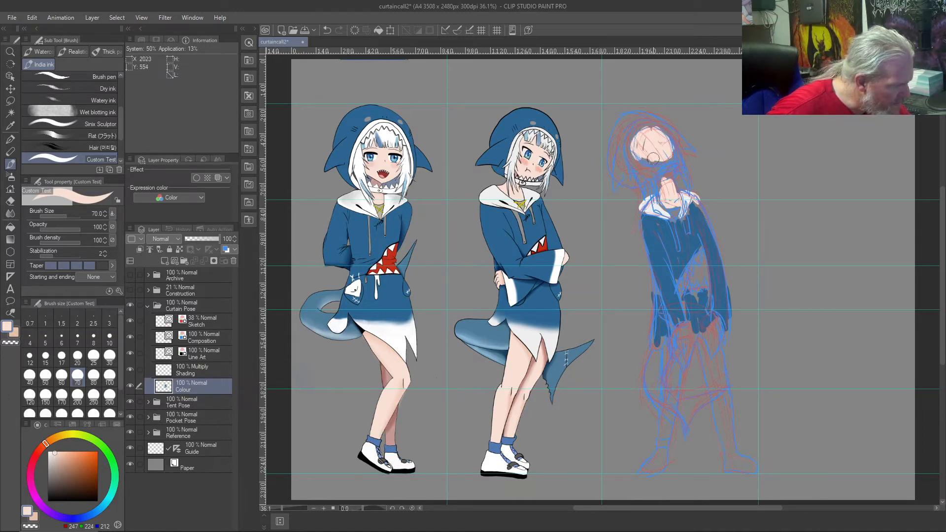
Step: Paint the hood in sampled blue and the area framing the face in sampled off-white
{"action": "right_click", "coordinate": [503, 126]}
{"action": "mouse_move", "coordinate": [619, 130]}
{"action": "left_mouse_down"}
{"action": "mouse_move", "coordinate": [633, 182]}
{"action": "mouse_move", "coordinate": [612, 162]}
{"action": "mouse_move", "coordinate": [616, 188]}
{"action": "mouse_move", "coordinate": [621, 125]}
{"action": "mouse_move", "coordinate": [617, 137]}
{"action": "mouse_move", "coordinate": [624, 125]}
{"action": "mouse_move", "coordinate": [662, 122]}
{"action": "mouse_move", "coordinate": [680, 144]}
{"action": "mouse_move", "coordinate": [652, 119]}
{"action": "mouse_move", "coordinate": [676, 134]}
{"action": "mouse_move", "coordinate": [623, 117]}
{"action": "mouse_move", "coordinate": [610, 153]}
{"action": "mouse_move", "coordinate": [620, 119]}
{"action": "mouse_move", "coordinate": [613, 163]}
{"action": "mouse_move", "coordinate": [616, 151]}
{"action": "mouse_move", "coordinate": [693, 148]}
{"action": "mouse_move", "coordinate": [677, 132]}
{"action": "mouse_move", "coordinate": [665, 184]}
{"action": "left_mouse_up"}
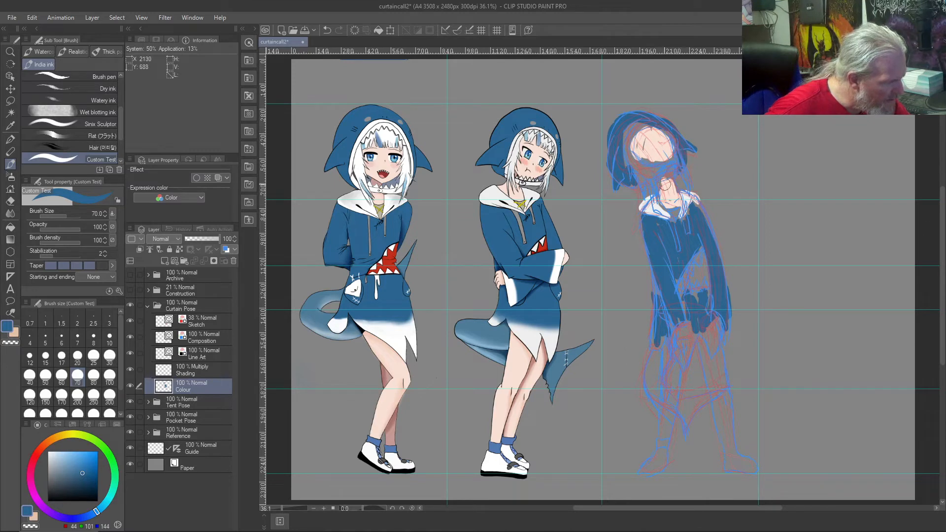
{"action": "right_click", "coordinate": [492, 190]}
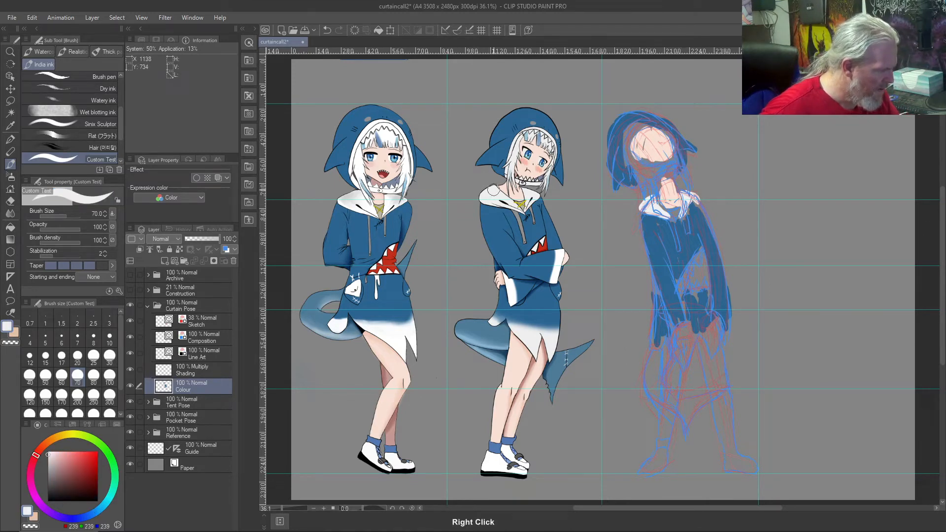
{"action": "mouse_move", "coordinate": [683, 163]}
{"action": "left_mouse_down"}
{"action": "mouse_move", "coordinate": [656, 192]}
{"action": "mouse_move", "coordinate": [678, 167]}
{"action": "mouse_move", "coordinate": [645, 177]}
{"action": "mouse_move", "coordinate": [651, 175]}
{"action": "mouse_move", "coordinate": [630, 164]}
{"action": "left_mouse_up"}
{"action": "mouse_move", "coordinate": [633, 163]}
{"action": "left_mouse_down"}
{"action": "mouse_move", "coordinate": [627, 127]}
{"action": "mouse_move", "coordinate": [648, 118]}
{"action": "mouse_move", "coordinate": [680, 148]}
{"action": "mouse_move", "coordinate": [648, 114]}
{"action": "left_mouse_up"}
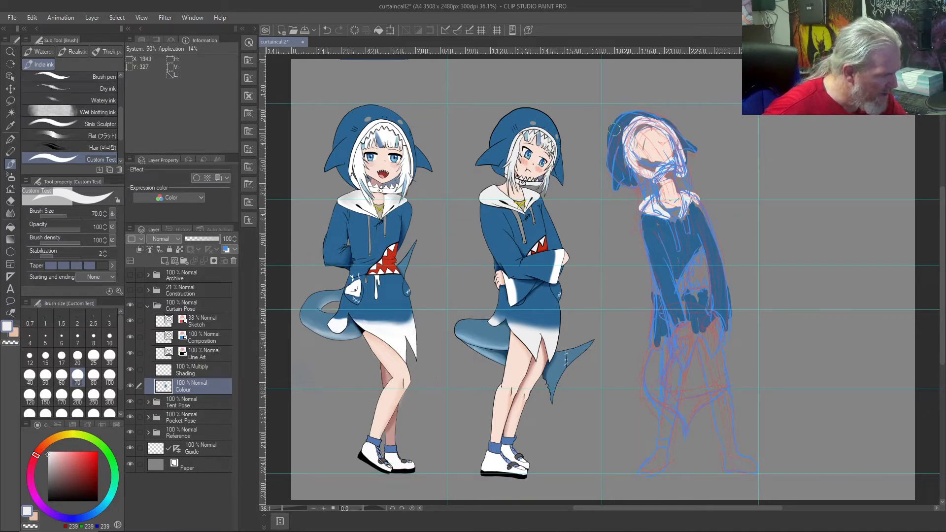
Step: Touch up the face in skin tone and paint off-white hair strands down to the collar
{"action": "right_click", "coordinate": [521, 197]}
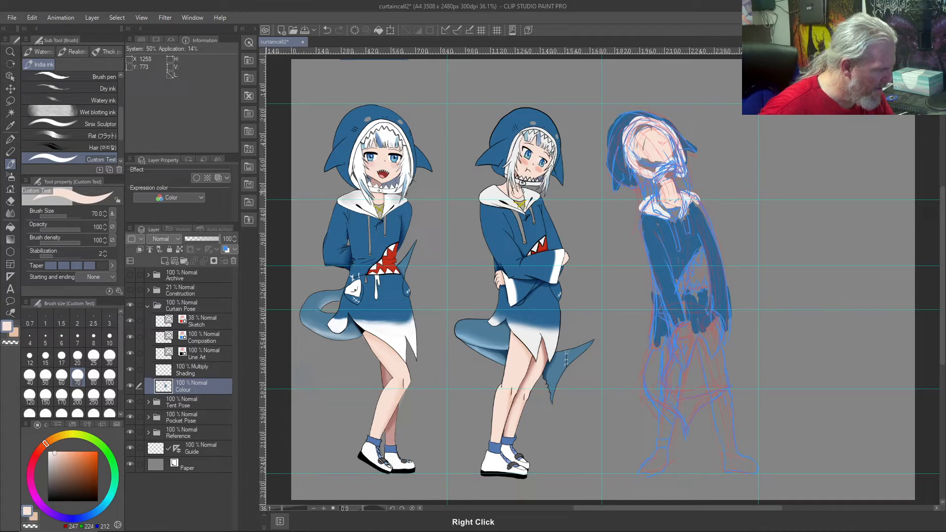
{"action": "mouse_move", "coordinate": [657, 160]}
{"action": "left_mouse_down"}
{"action": "mouse_move", "coordinate": [646, 127]}
{"action": "mouse_move", "coordinate": [642, 155]}
{"action": "mouse_move", "coordinate": [645, 131]}
{"action": "mouse_move", "coordinate": [616, 149]}
{"action": "left_mouse_up"}
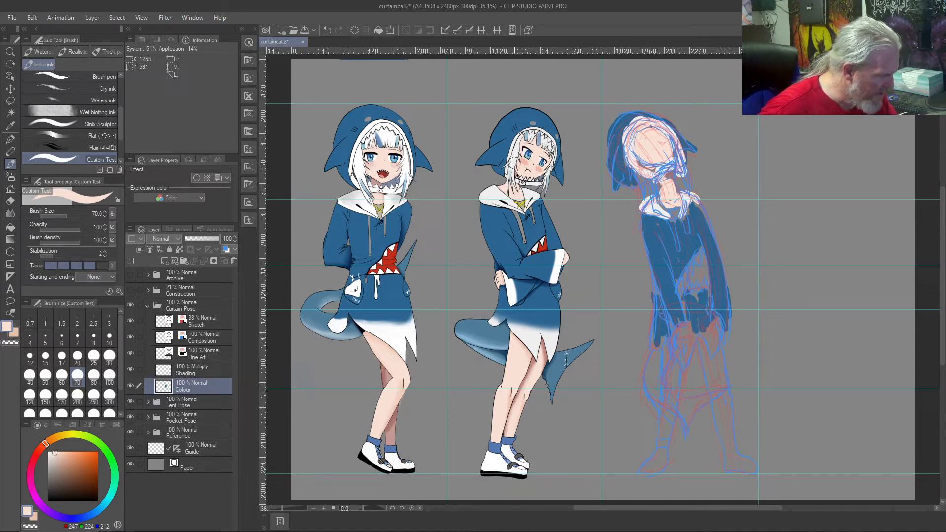
{"action": "right_click", "coordinate": [514, 167]}
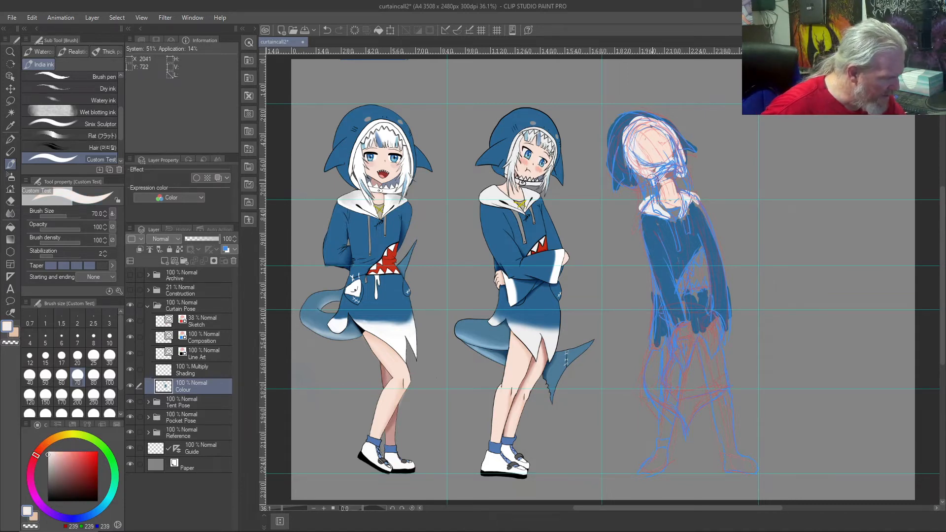
{"action": "left_click_drag", "start_coordinate": [677, 152], "coordinate": [688, 196]}
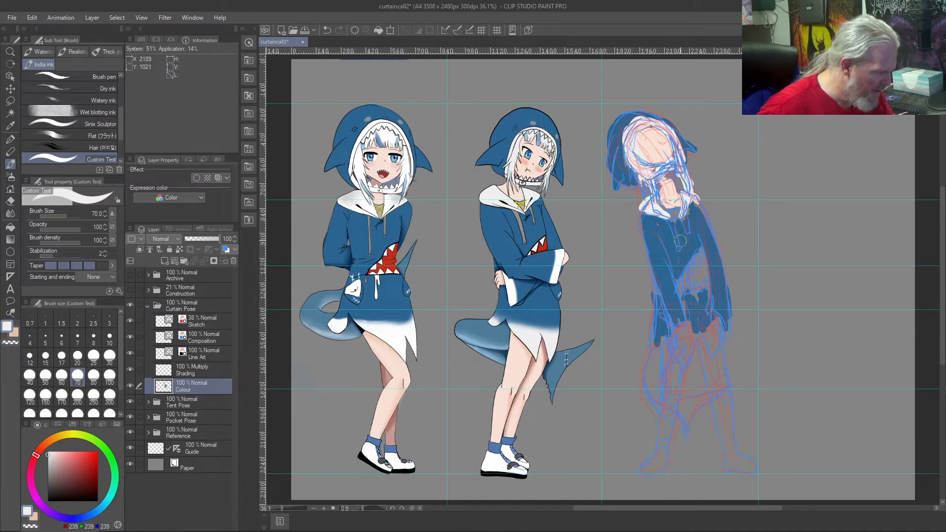
Step: Fill the shark mouth on the hoodie's front with red sampled from the middle figure
{"action": "right_click", "coordinate": [542, 248]}
{"action": "mouse_move", "coordinate": [697, 257]}
{"action": "left_mouse_down"}
{"action": "mouse_move", "coordinate": [709, 287]}
{"action": "mouse_move", "coordinate": [682, 287]}
{"action": "mouse_move", "coordinate": [700, 282]}
{"action": "left_mouse_up"}
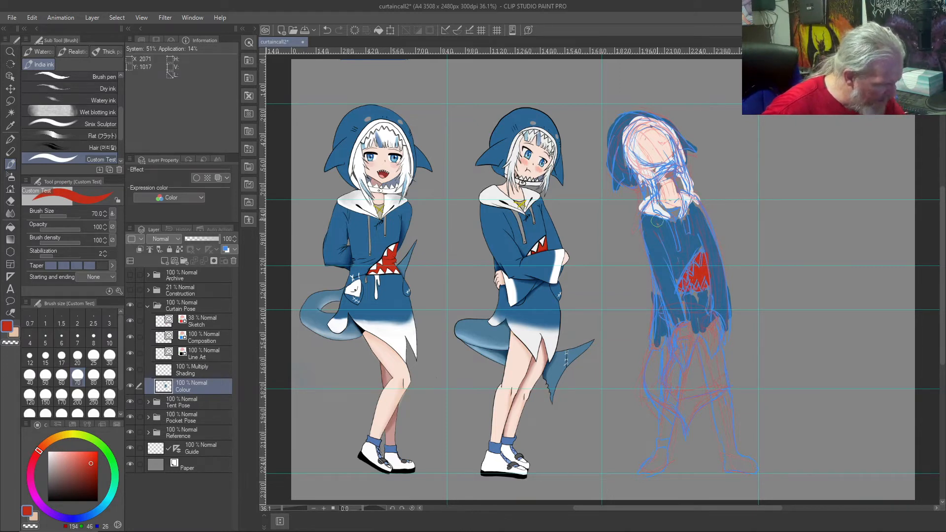
Step: Paint the teeth along the hoodie's shark mouth in off-white sampled from the third figure's collar
{"action": "right_click", "coordinate": [642, 207]}
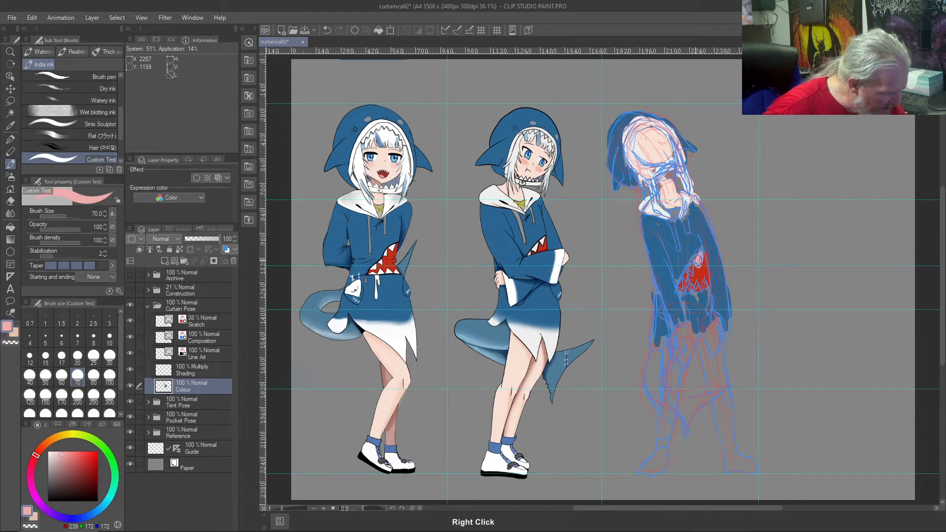
{"action": "right_click", "coordinate": [650, 207]}
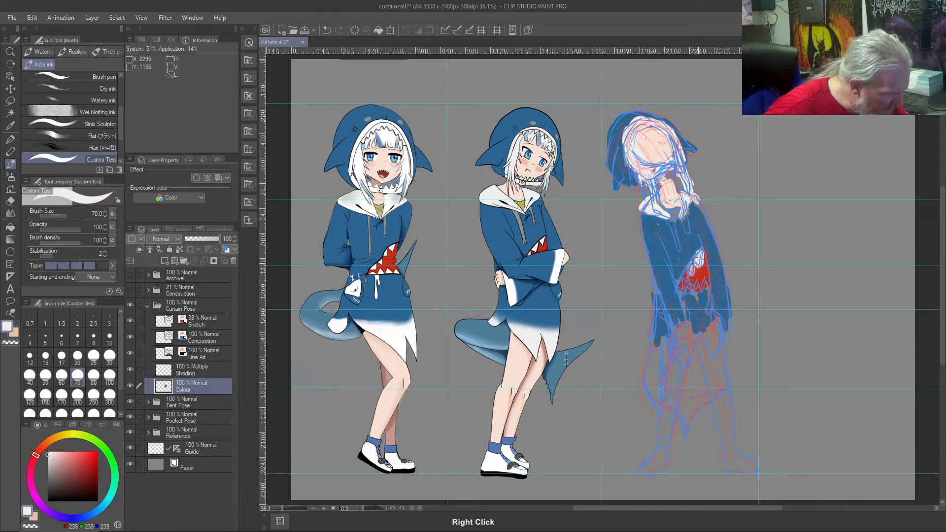
{"action": "mouse_move", "coordinate": [685, 271]}
{"action": "left_mouse_down"}
{"action": "mouse_move", "coordinate": [686, 288]}
{"action": "mouse_move", "coordinate": [673, 292]}
{"action": "left_mouse_up"}
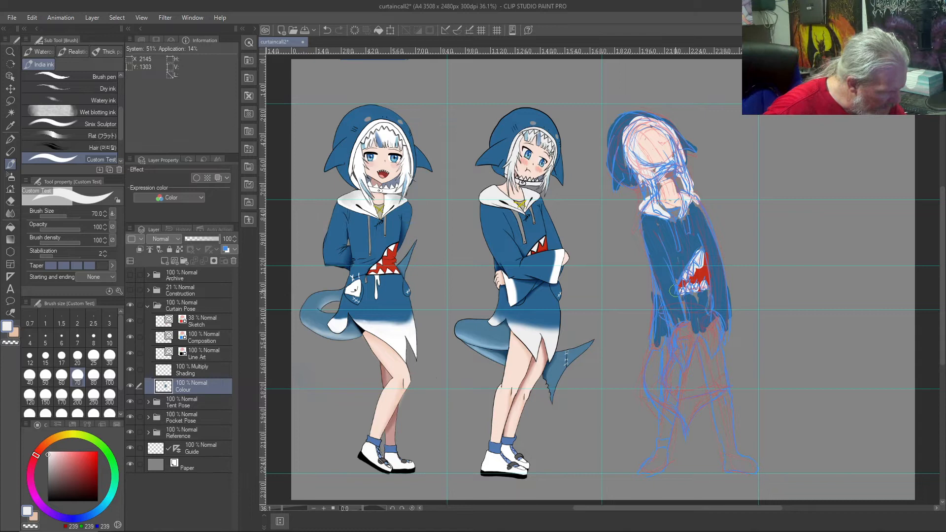
Step: Paint the hands and both legs in skin tone sampled from the third figure's face
{"action": "right_click", "coordinate": [650, 147]}
{"action": "mouse_move", "coordinate": [713, 318]}
{"action": "left_mouse_down"}
{"action": "mouse_move", "coordinate": [682, 327]}
{"action": "mouse_move", "coordinate": [672, 340]}
{"action": "mouse_move", "coordinate": [665, 434]}
{"action": "mouse_move", "coordinate": [678, 368]}
{"action": "mouse_move", "coordinate": [669, 332]}
{"action": "left_mouse_up"}
{"action": "mouse_move", "coordinate": [691, 367]}
{"action": "left_mouse_down"}
{"action": "mouse_move", "coordinate": [718, 363]}
{"action": "mouse_move", "coordinate": [728, 447]}
{"action": "mouse_move", "coordinate": [730, 422]}
{"action": "mouse_move", "coordinate": [727, 444]}
{"action": "mouse_move", "coordinate": [711, 380]}
{"action": "mouse_move", "coordinate": [730, 447]}
{"action": "mouse_move", "coordinate": [713, 368]}
{"action": "left_mouse_up"}
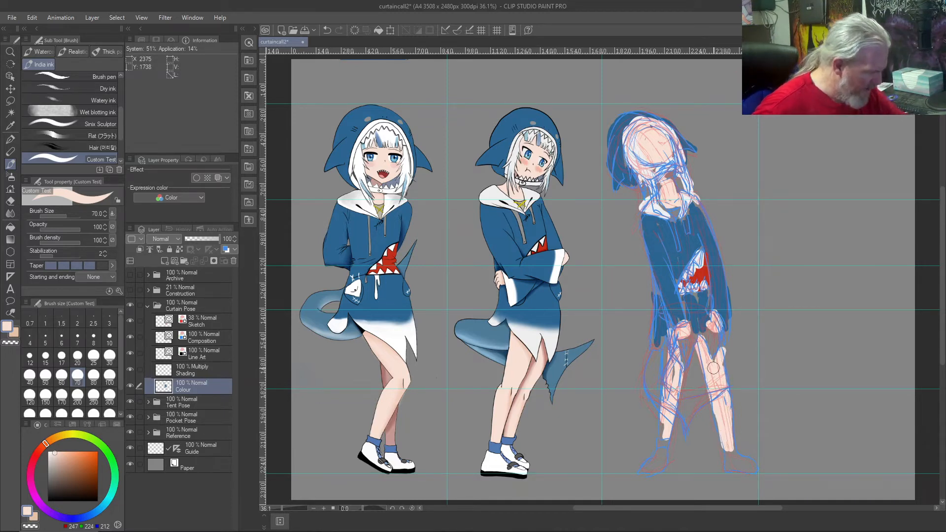
Step: Paint the tail in lighter blue sampled from the left figure's tail, and the sleeve cuffs and hem in off-white from the middle figure's hem
{"action": "right_click", "coordinate": [315, 313]}
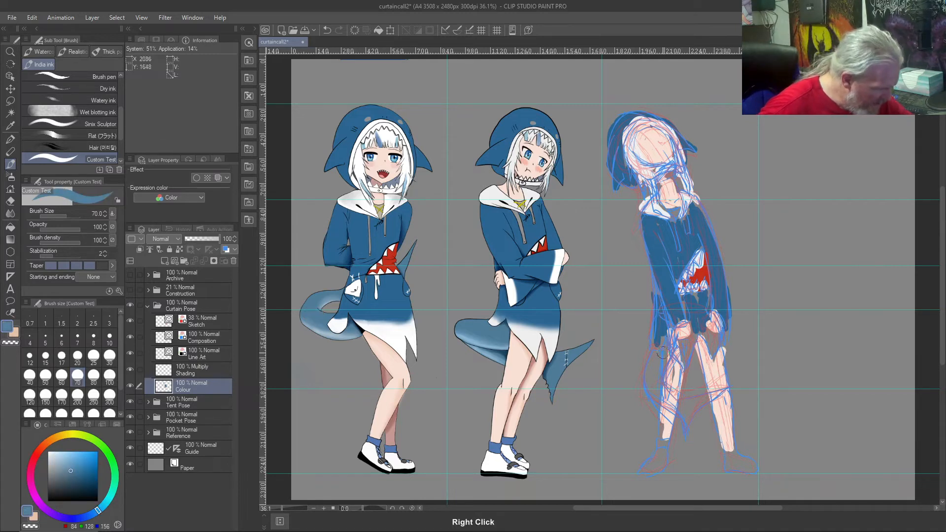
{"action": "left_click_drag", "start_coordinate": [657, 379], "coordinate": [658, 352]}
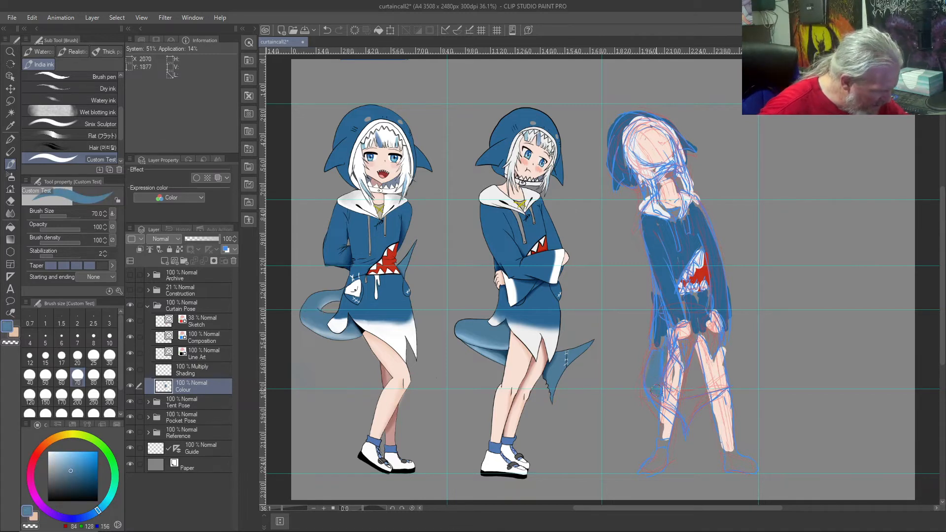
{"action": "mouse_move", "coordinate": [655, 397]}
{"action": "left_mouse_down"}
{"action": "mouse_move", "coordinate": [687, 405]}
{"action": "mouse_move", "coordinate": [707, 396]}
{"action": "left_mouse_up"}
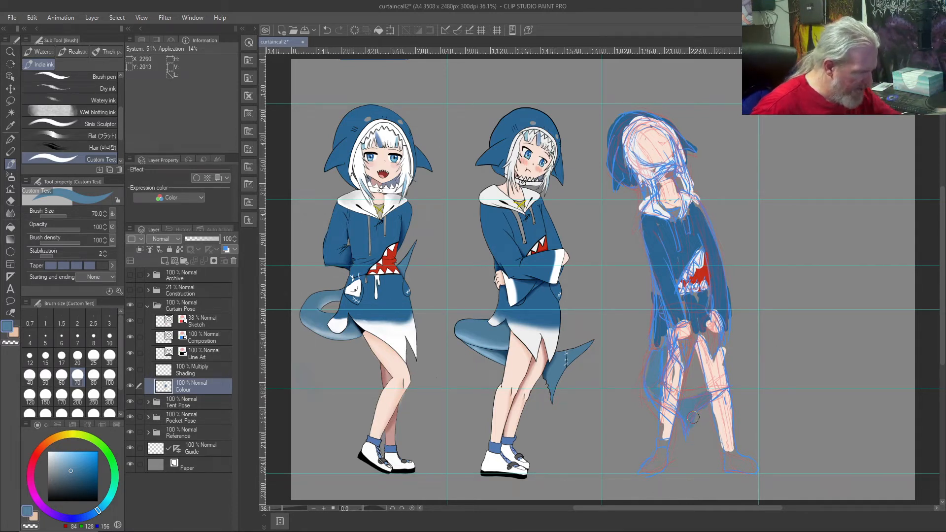
{"action": "right_click", "coordinate": [529, 340]}
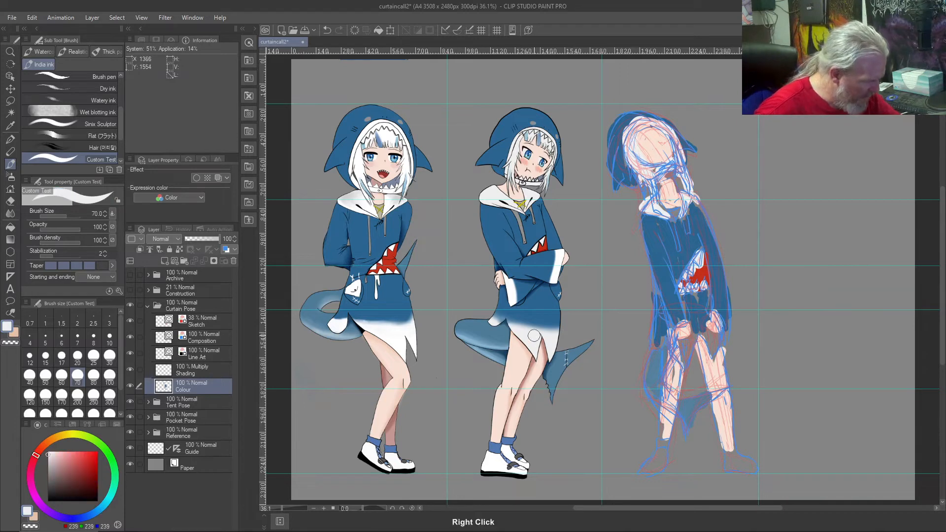
{"action": "mouse_move", "coordinate": [692, 345]}
{"action": "left_mouse_down"}
{"action": "mouse_move", "coordinate": [713, 347]}
{"action": "mouse_move", "coordinate": [716, 333]}
{"action": "mouse_move", "coordinate": [709, 344]}
{"action": "mouse_move", "coordinate": [661, 315]}
{"action": "mouse_move", "coordinate": [685, 351]}
{"action": "mouse_move", "coordinate": [650, 350]}
{"action": "mouse_move", "coordinate": [662, 340]}
{"action": "mouse_move", "coordinate": [658, 288]}
{"action": "mouse_move", "coordinate": [670, 357]}
{"action": "mouse_move", "coordinate": [677, 317]}
{"action": "mouse_move", "coordinate": [670, 332]}
{"action": "mouse_move", "coordinate": [674, 321]}
{"action": "mouse_move", "coordinate": [673, 332]}
{"action": "mouse_move", "coordinate": [723, 319]}
{"action": "mouse_move", "coordinate": [719, 309]}
{"action": "mouse_move", "coordinate": [728, 328]}
{"action": "mouse_move", "coordinate": [714, 296]}
{"action": "left_mouse_up"}
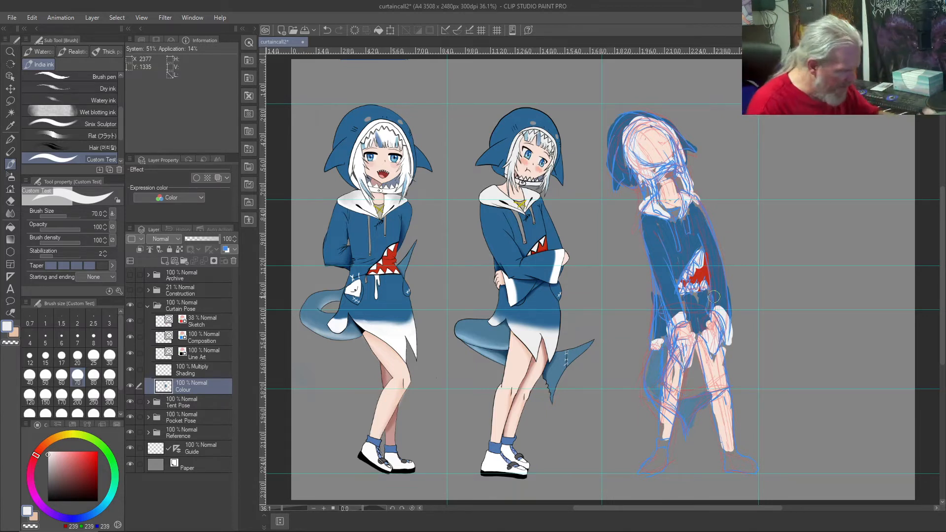
Step: Paint both socks in blue sampled from the middle figure's socks
{"action": "right_click", "coordinate": [496, 440]}
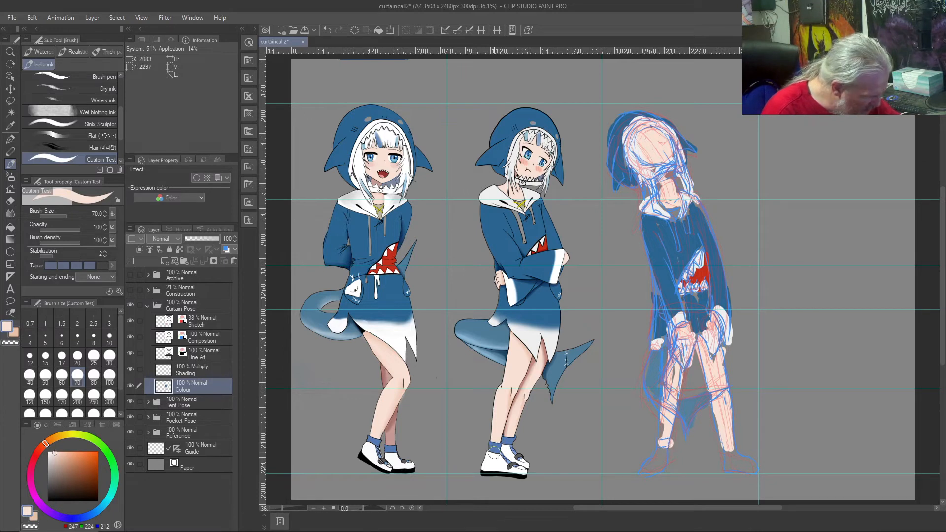
{"action": "right_click", "coordinate": [497, 445]}
{"action": "left_click_drag", "start_coordinate": [662, 441], "coordinate": [663, 442]}
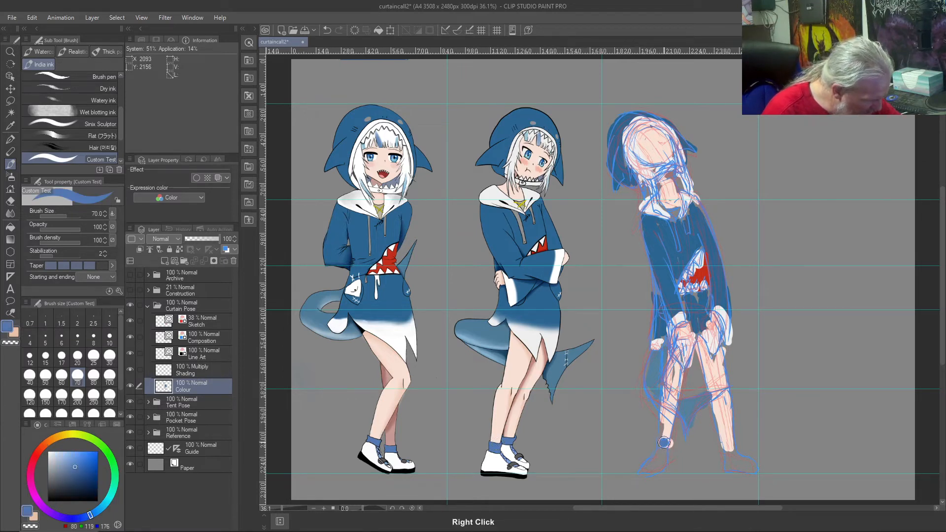
{"action": "left_click_drag", "start_coordinate": [722, 442], "coordinate": [725, 445]}
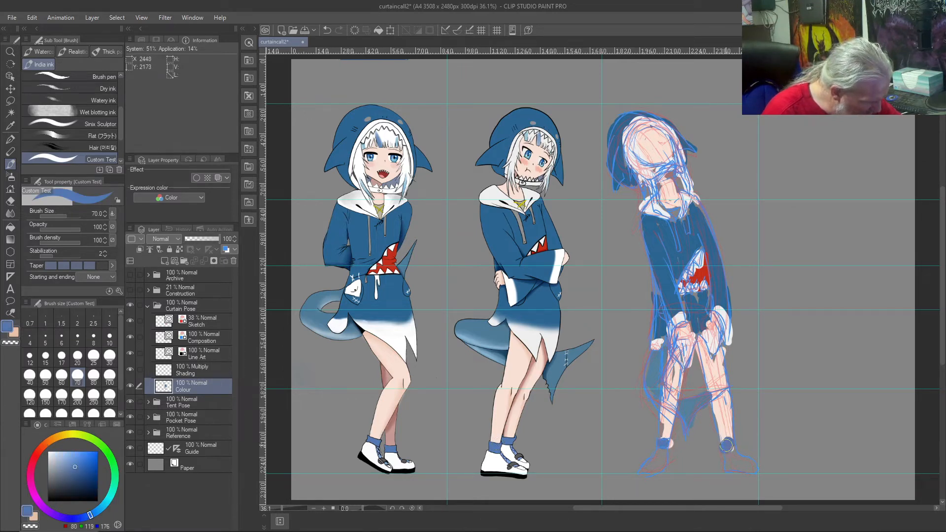
Step: Paint both shoes white with light blue uppers sampled from the middle figure, and touch up the lower leg in skin tone
{"action": "right_click", "coordinate": [505, 454]}
{"action": "left_click_drag", "start_coordinate": [728, 449], "coordinate": [742, 468]}
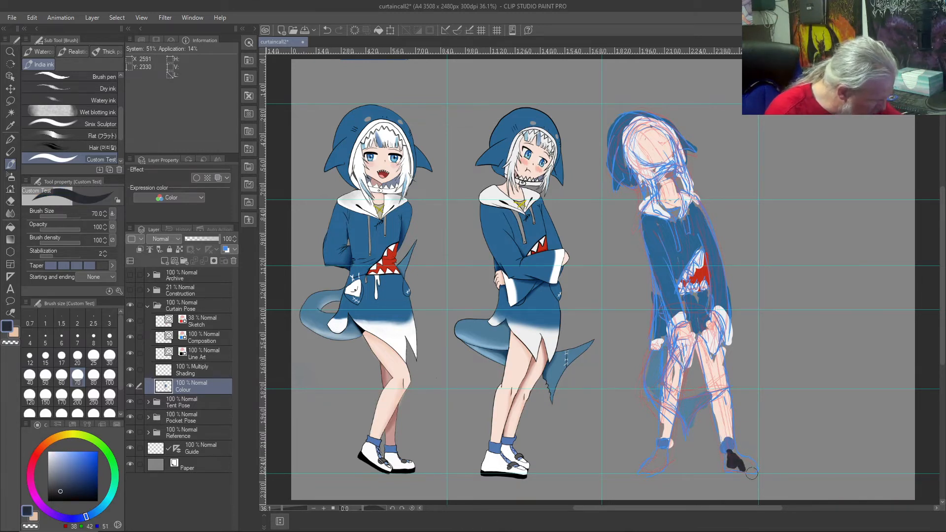
{"action": "right_click", "coordinate": [493, 459]}
{"action": "mouse_move", "coordinate": [728, 450]}
{"action": "left_mouse_down"}
{"action": "mouse_move", "coordinate": [728, 465]}
{"action": "mouse_move", "coordinate": [749, 465]}
{"action": "mouse_move", "coordinate": [734, 457]}
{"action": "mouse_move", "coordinate": [758, 465]}
{"action": "left_mouse_up"}
{"action": "mouse_move", "coordinate": [670, 460]}
{"action": "left_mouse_down"}
{"action": "mouse_move", "coordinate": [655, 458]}
{"action": "mouse_move", "coordinate": [650, 469]}
{"action": "mouse_move", "coordinate": [644, 441]}
{"action": "left_mouse_up"}
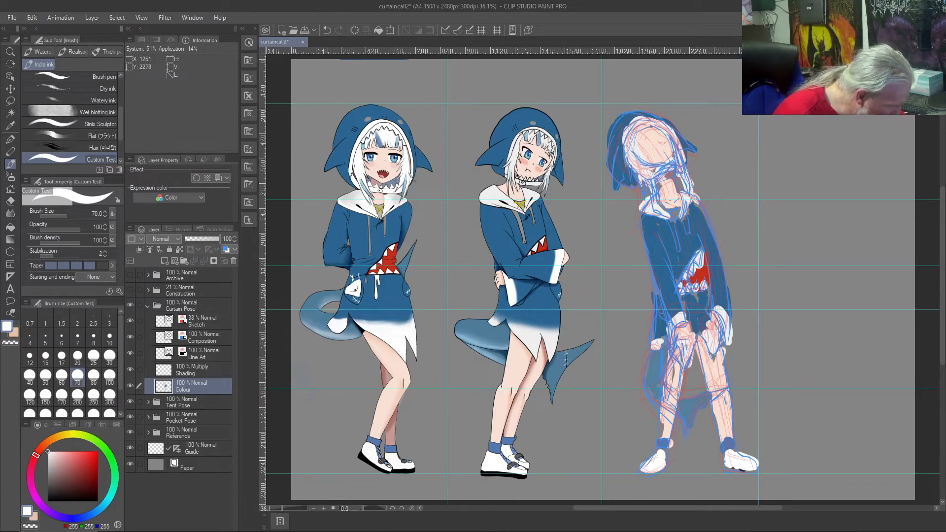
{"action": "right_click", "coordinate": [508, 459]}
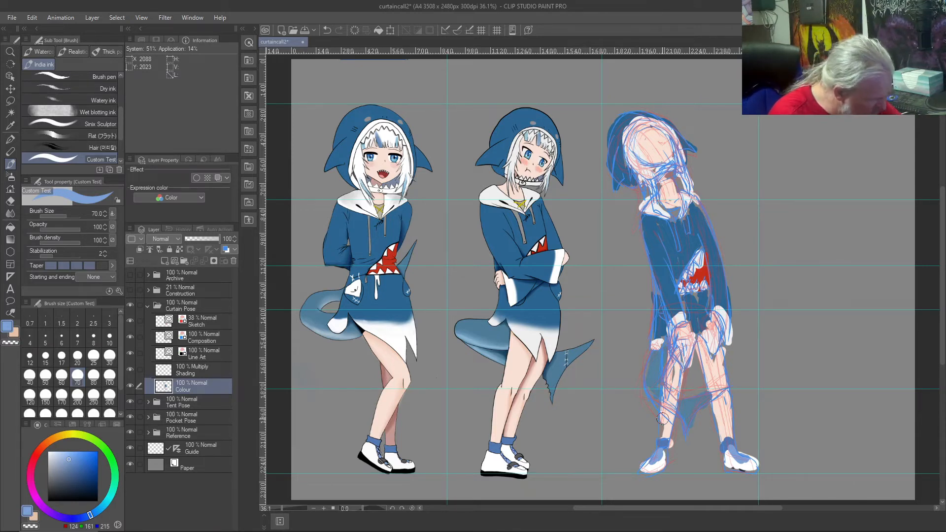
{"action": "right_click", "coordinate": [521, 352]}
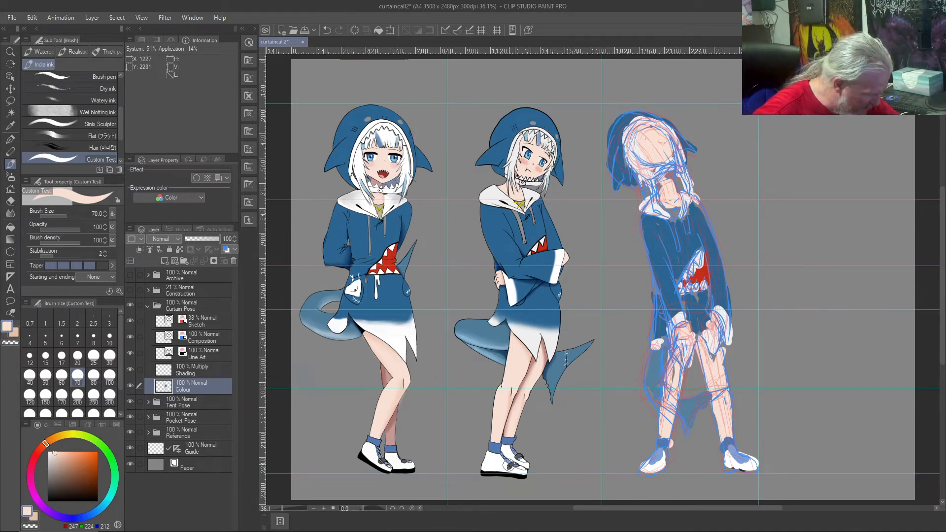
Step: Paint the dark grey straps across both shoes, using the colour sampled from the middle figure's shoe
{"action": "right_click", "coordinate": [512, 462]}
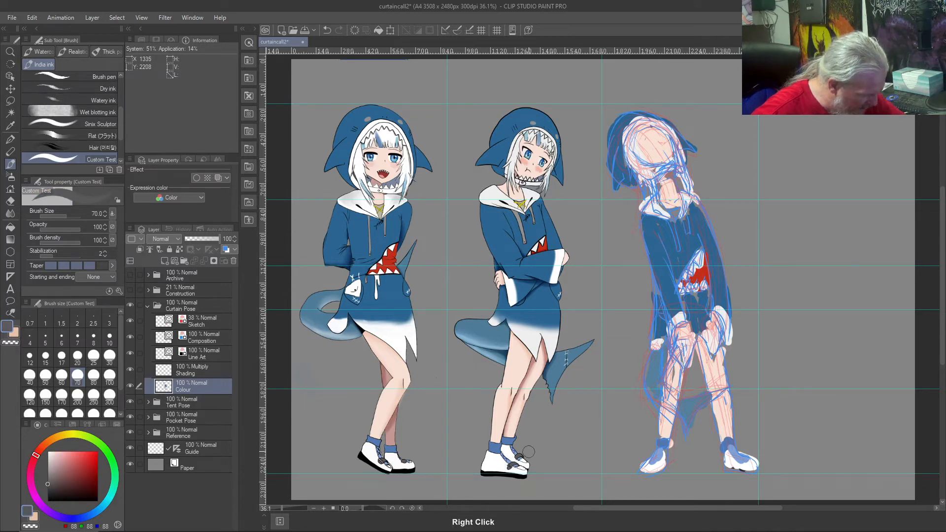
{"action": "right_click", "coordinate": [659, 461]}
{"action": "left_click_drag", "start_coordinate": [659, 461], "coordinate": [653, 459]}
{"action": "left_click_drag", "start_coordinate": [742, 453], "coordinate": [735, 461]}
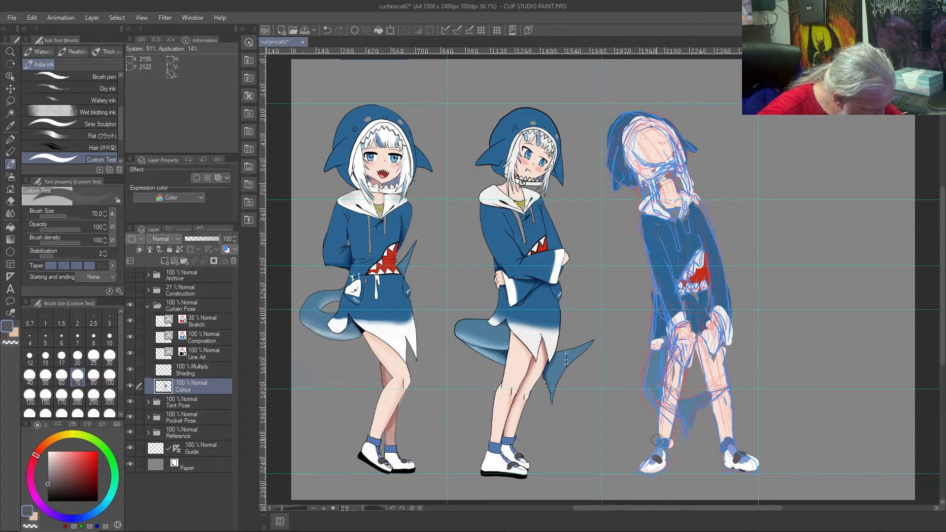
{"action": "left_click_drag", "start_coordinate": [657, 459], "coordinate": [651, 456]}
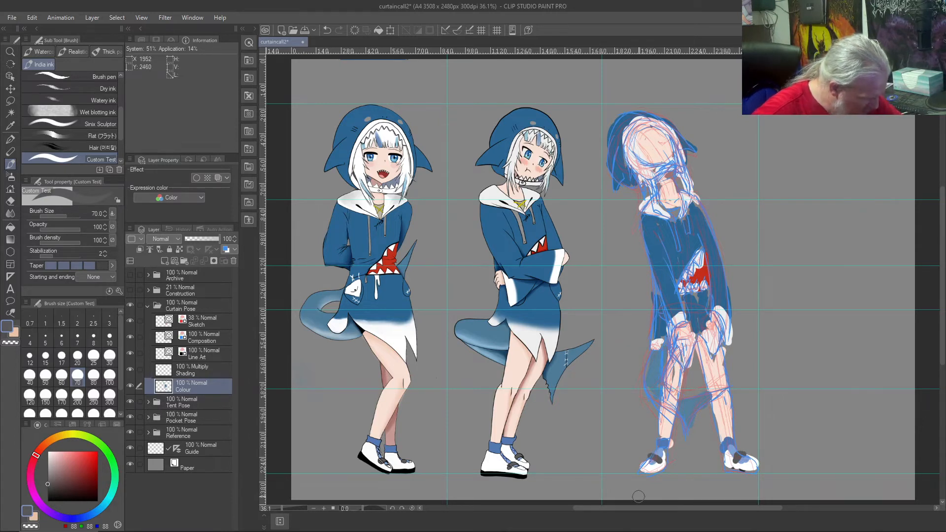
Step: Paint the shoe soles black as on the middle figure, and the shirt inside the collar in khaki sampled from the left figure
{"action": "right_click", "coordinate": [512, 472]}
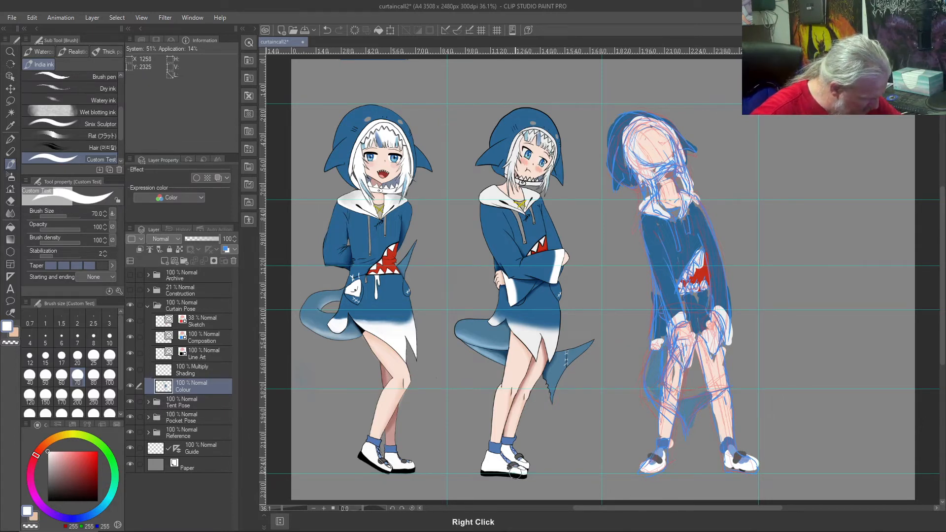
{"action": "right_click", "coordinate": [515, 473]}
{"action": "mouse_move", "coordinate": [667, 463]}
{"action": "left_mouse_down"}
{"action": "mouse_move", "coordinate": [642, 472]}
{"action": "mouse_move", "coordinate": [671, 462]}
{"action": "mouse_move", "coordinate": [758, 471]}
{"action": "mouse_move", "coordinate": [744, 466]}
{"action": "left_mouse_up"}
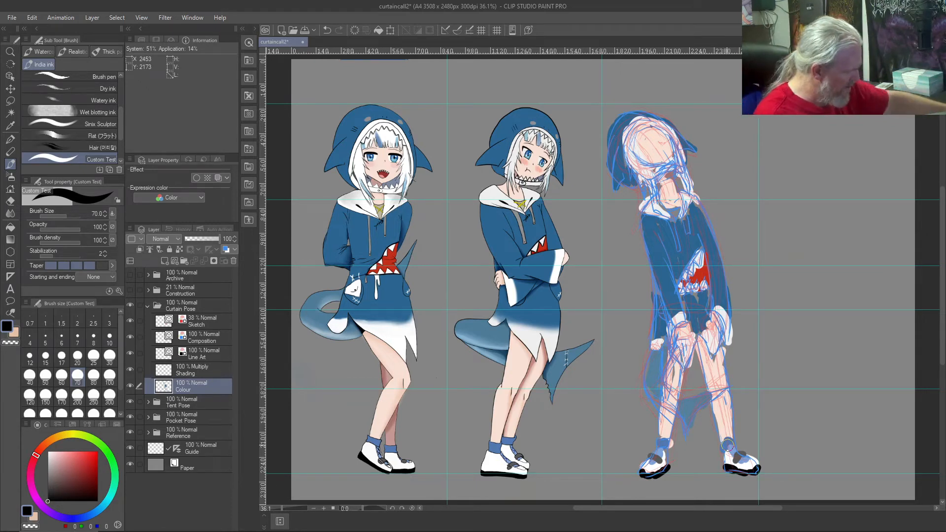
{"action": "right_click", "coordinate": [379, 206]}
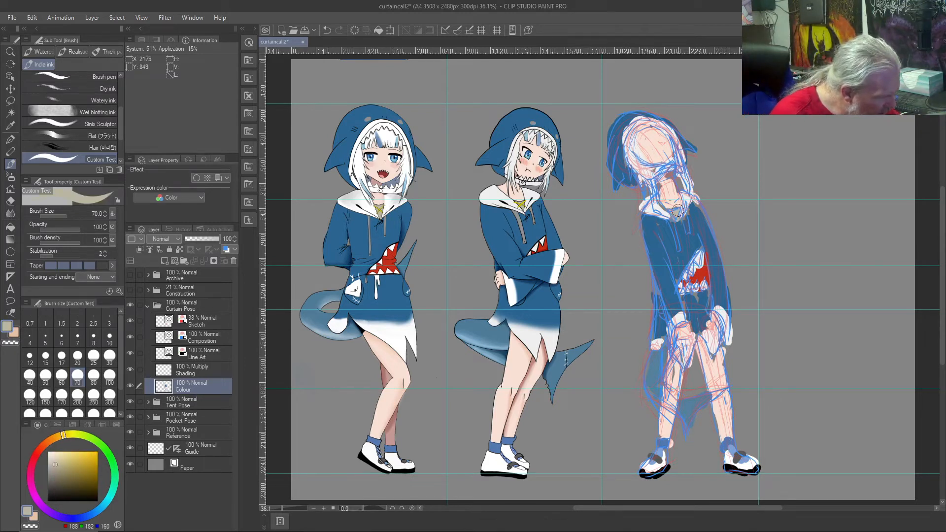
{"action": "right_click", "coordinate": [378, 207]}
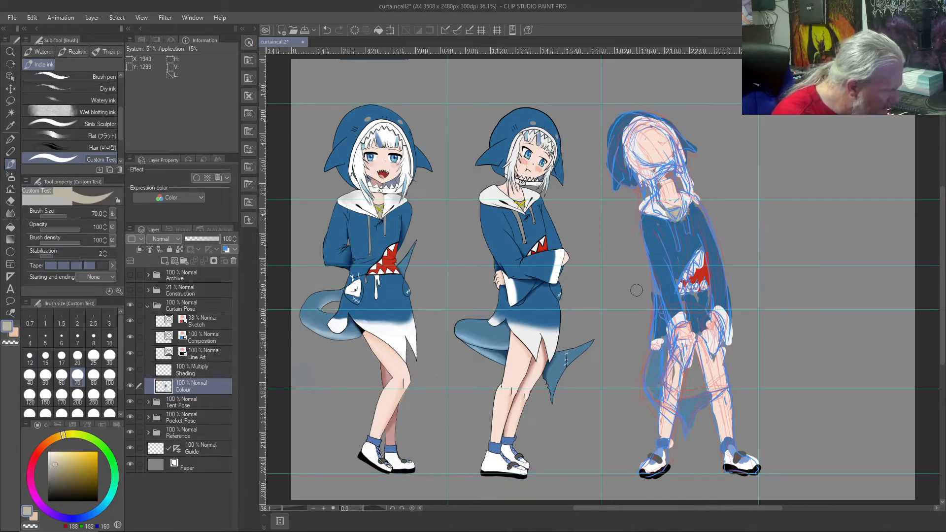
{"action": "right_click", "coordinate": [376, 242]}
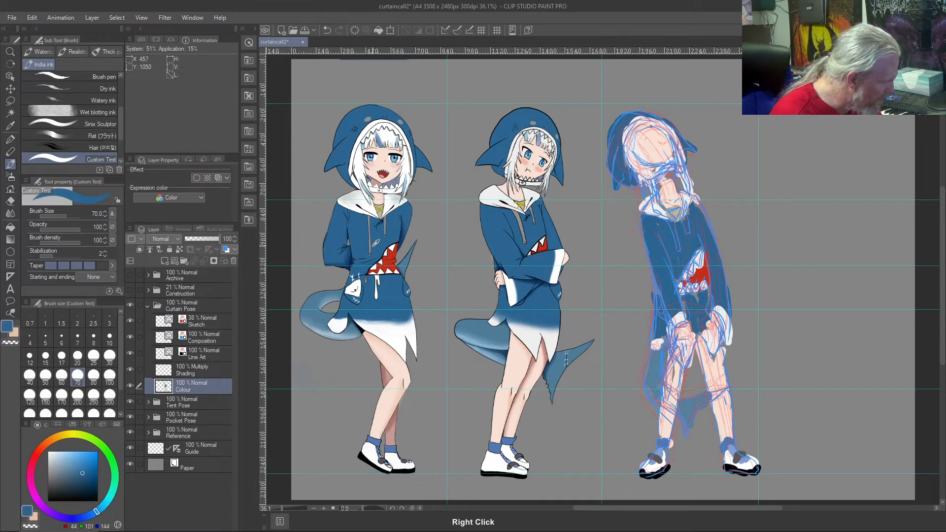
{"action": "right_click", "coordinate": [371, 244]}
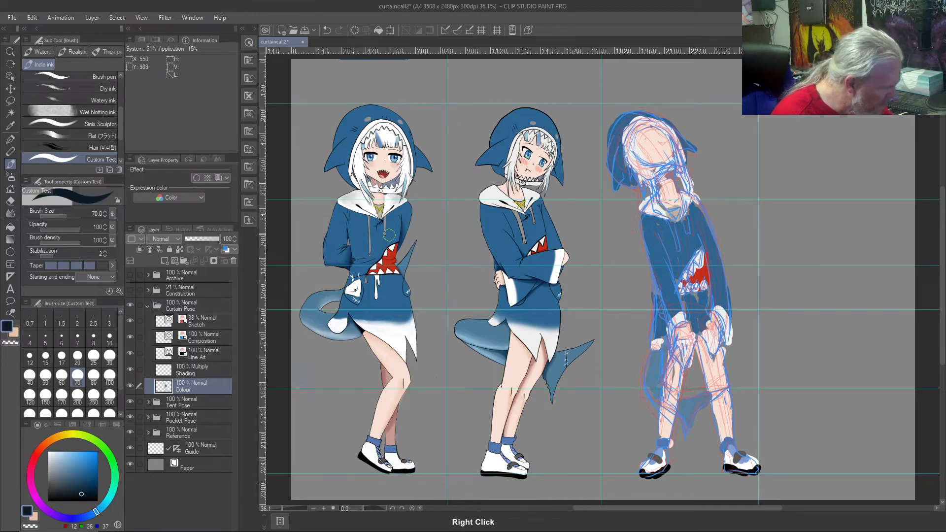
{"action": "left_click_drag", "start_coordinate": [671, 223], "coordinate": [673, 238]}
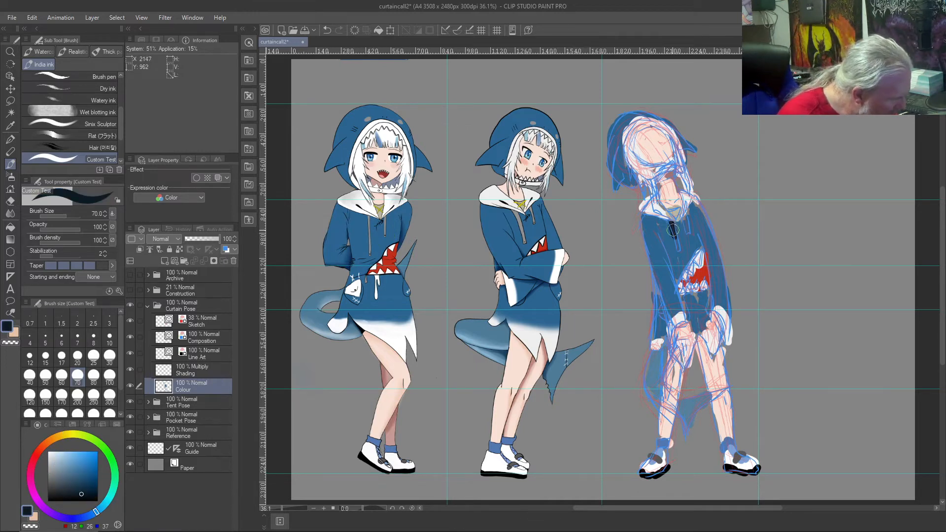
Step: Paint the drawstrings down the hoodie's chest in grey-brown sampled from the left figure's drawstring
{"action": "right_click", "coordinate": [368, 230]}
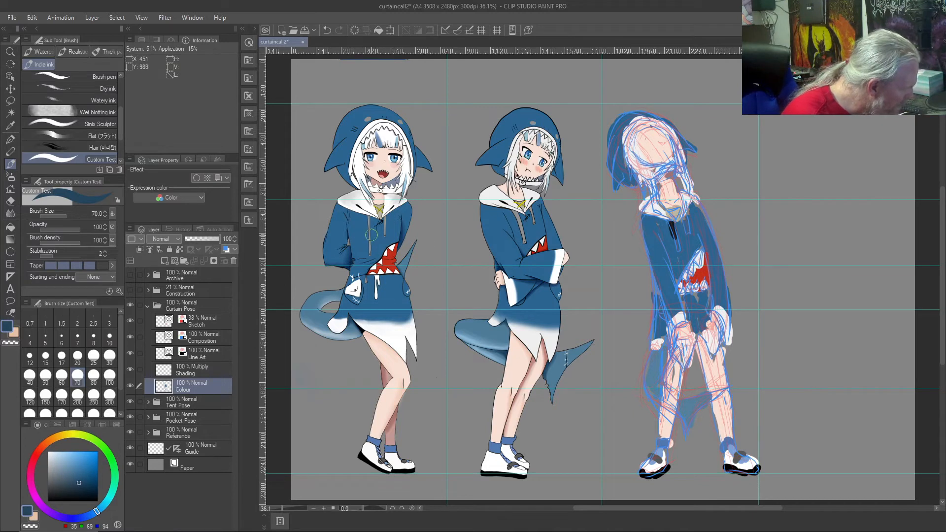
{"action": "right_click", "coordinate": [372, 235]}
{"action": "left_click_drag", "start_coordinate": [672, 225], "coordinate": [677, 252]}
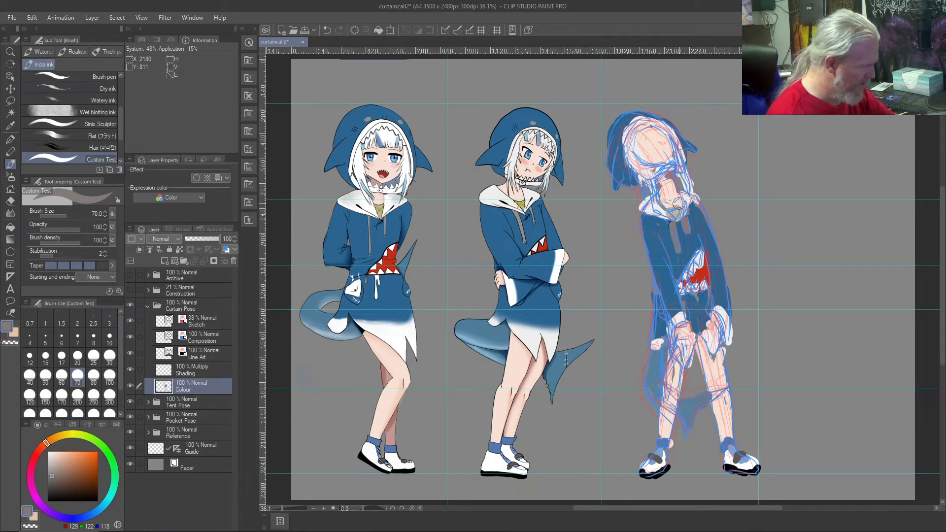
Step: Set the colour to black and the brush size to 20, and try an eye mark on the Colour layer
{"action": "left_click_drag", "start_coordinate": [52, 495], "coordinate": [34, 504]}
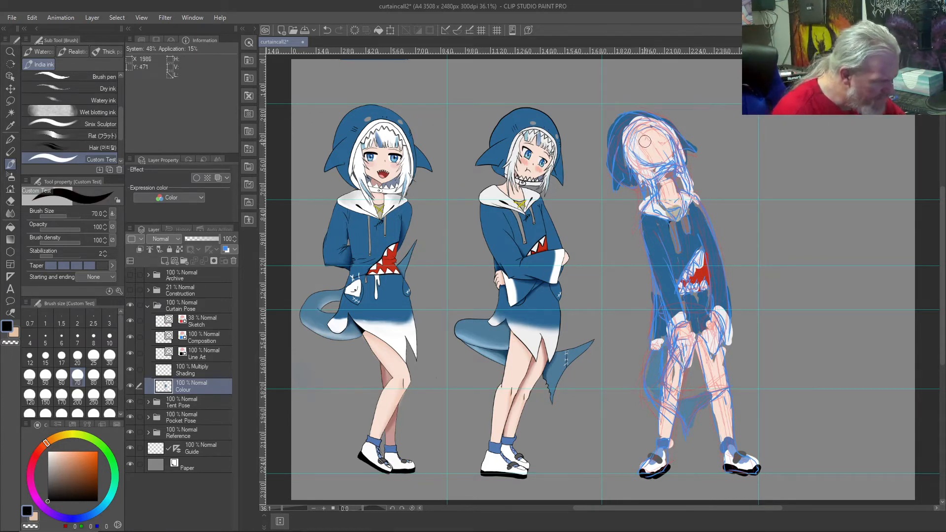
{"action": "key", "text": "["}
{"action": "key", "text": "["}
{"action": "key", "text": "["}
{"action": "key", "text": "["}
{"action": "key", "text": "["}
{"action": "key", "text": "["}
{"action": "left_click_drag", "start_coordinate": [646, 142], "coordinate": [636, 148]}
{"action": "key", "text": "ctrl+z"}
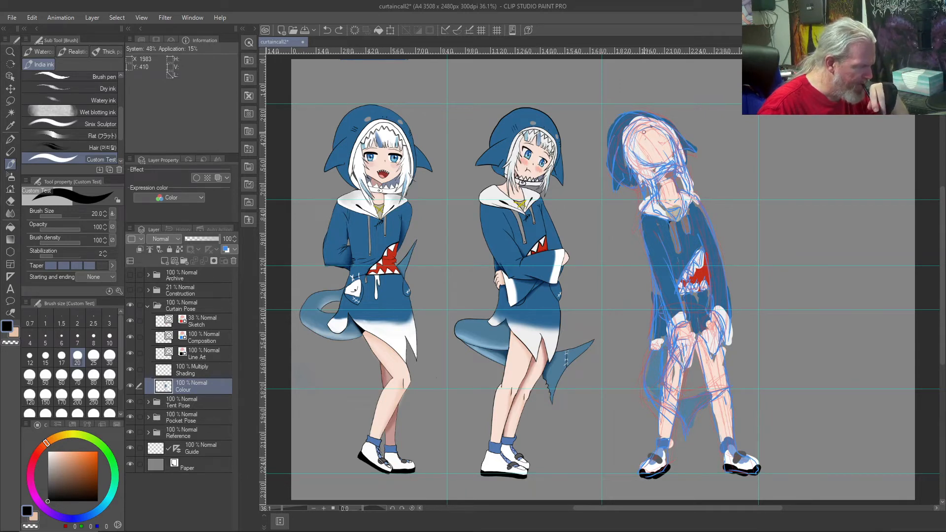
Step: Sketch the third figure's eye on the Composition layer, reducing the brush size to 7
{"action": "left_click", "coordinate": [208, 334]}
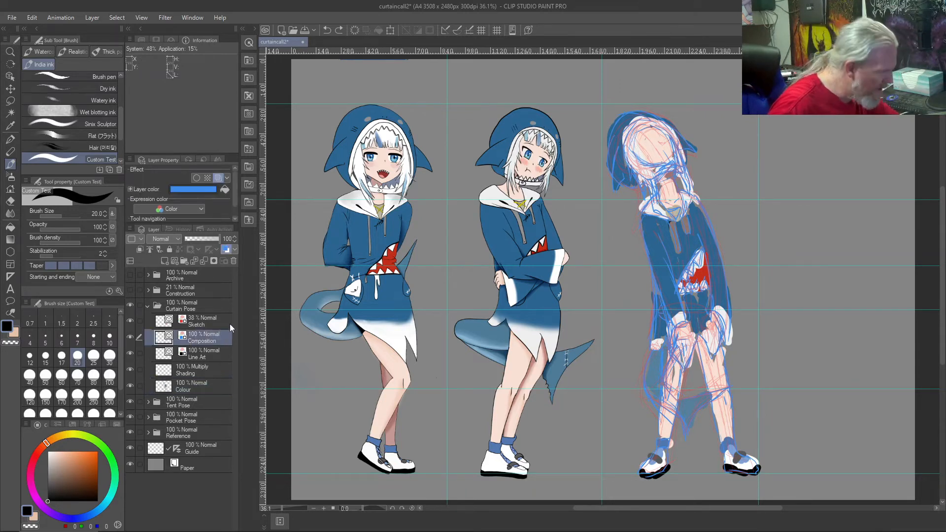
{"action": "left_click_drag", "start_coordinate": [636, 142], "coordinate": [642, 148]}
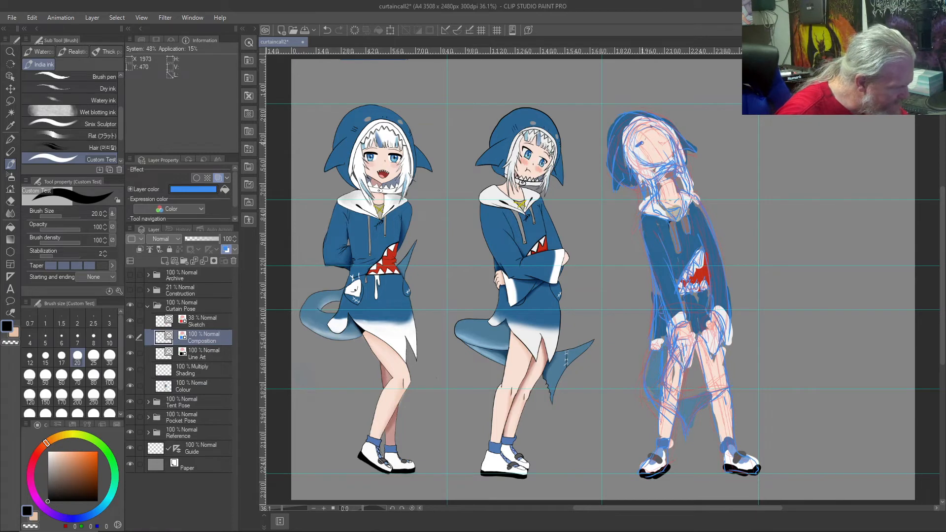
{"action": "key", "text": "bracketleft"}
{"action": "key", "text": "bracketleft"}
{"action": "key", "text": "bracketleft"}
{"action": "key", "text": "bracketleft"}
{"action": "key", "text": "bracketleft"}
{"action": "key", "text": "bracketleft"}
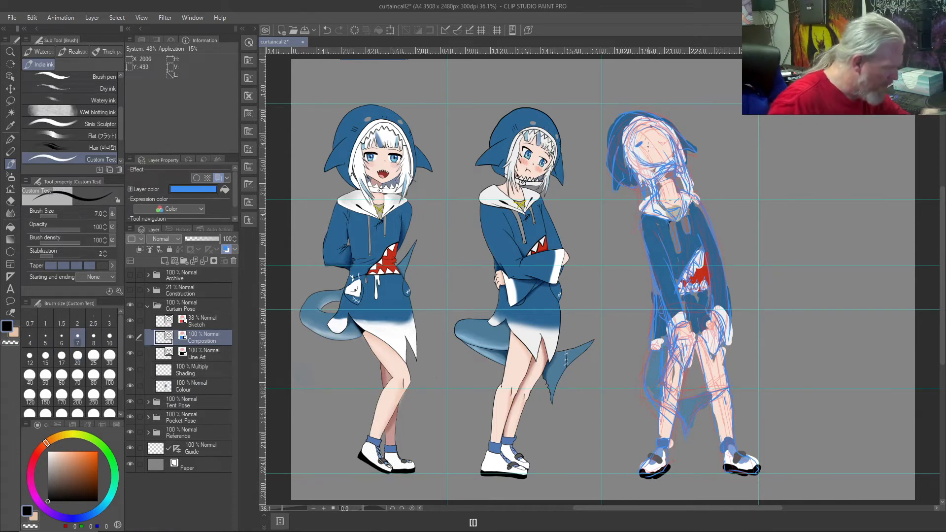
{"action": "key", "text": "ctrl+z"}
{"action": "left_click_drag", "start_coordinate": [636, 144], "coordinate": [636, 146]}
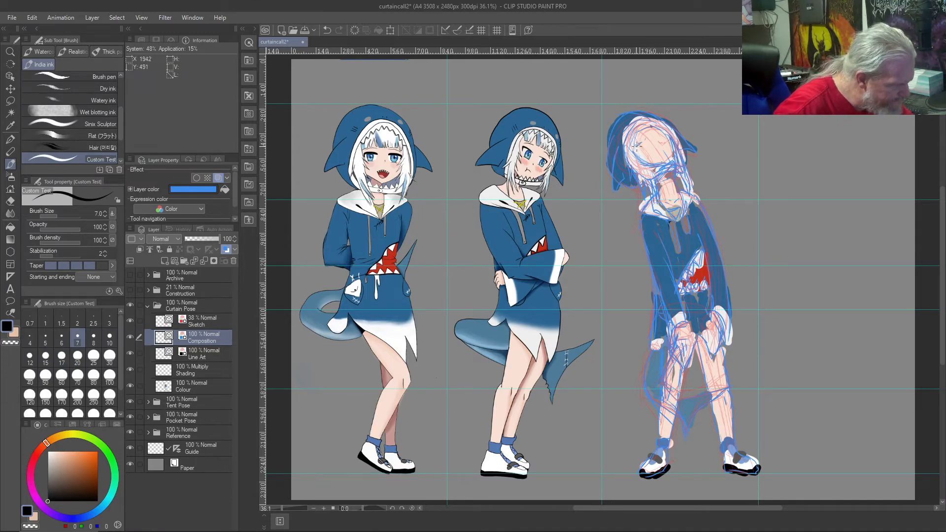
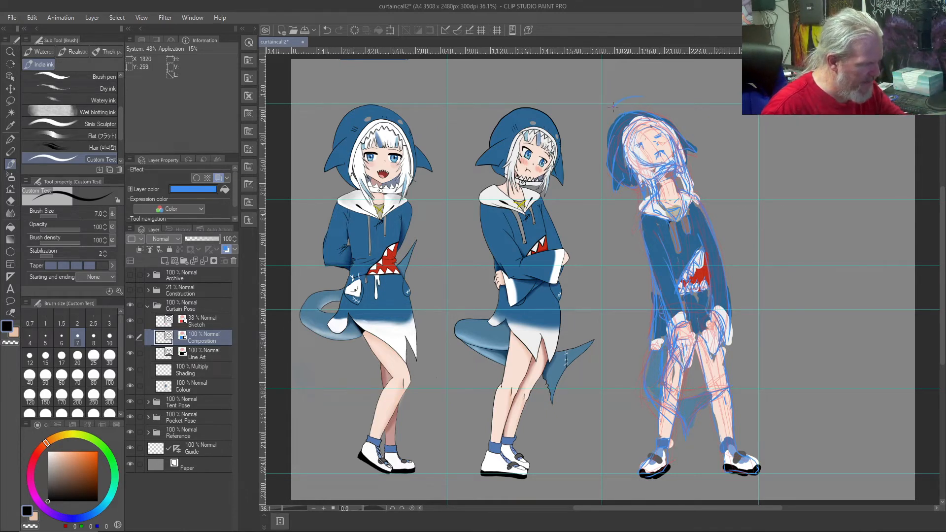
Step: Try a curved stroke above the third figure's hood on the Composition layer
{"action": "left_click_drag", "start_coordinate": [641, 96], "coordinate": [615, 105]}
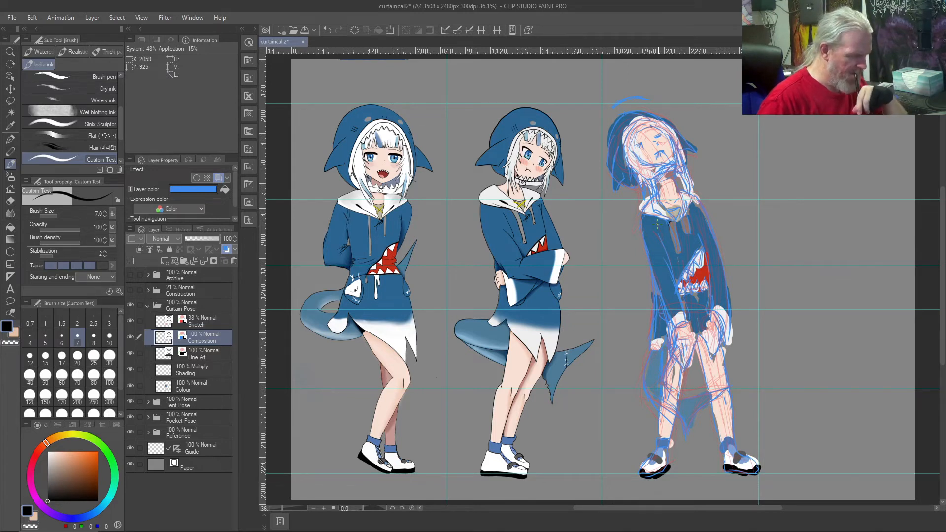
{"action": "key", "text": "ctrl+z"}
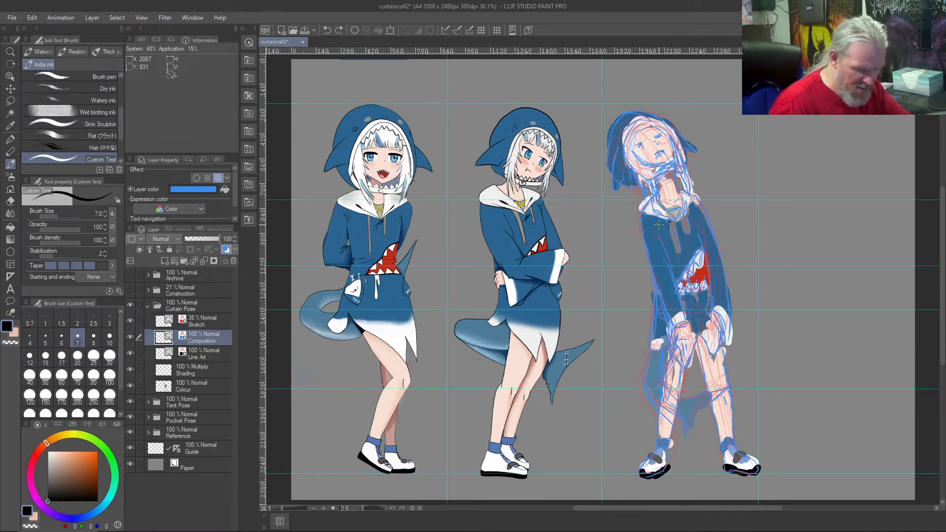
Step: Sample yellow from the middle figure's shirt emblem and paint it onto the third figure's shirt on the Colour layer
{"action": "scroll", "coordinate": [658, 225], "scroll_direction": "up", "scroll_amount": 5}
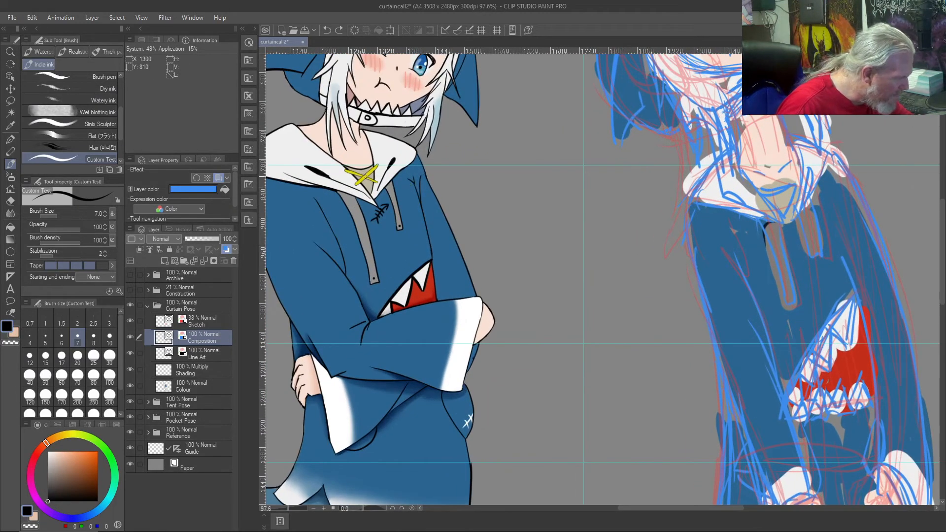
{"action": "right_click", "coordinate": [368, 175]}
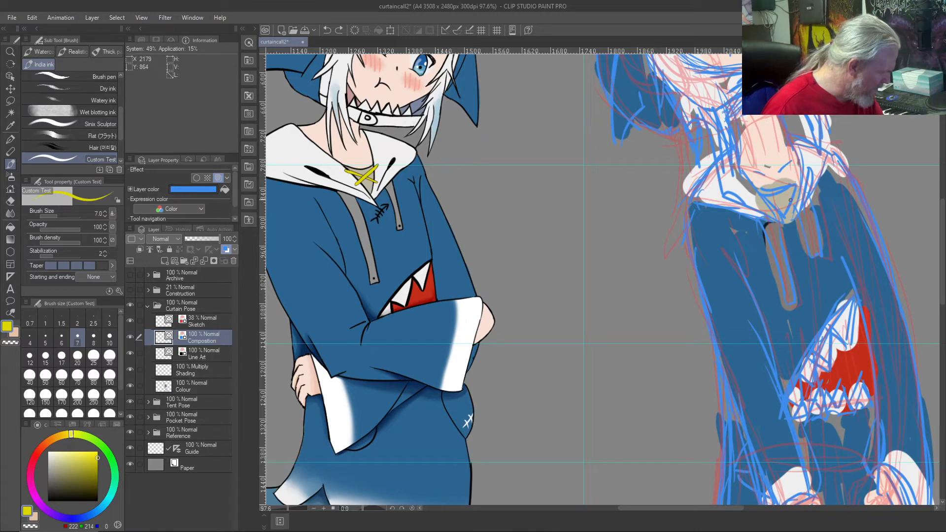
{"action": "left_click", "coordinate": [199, 382]}
{"action": "mouse_move", "coordinate": [777, 204]}
{"action": "left_mouse_down"}
{"action": "mouse_move", "coordinate": [791, 195]}
{"action": "mouse_move", "coordinate": [798, 206]}
{"action": "left_mouse_up"}
{"action": "scroll", "coordinate": [752, 212], "scroll_direction": "down", "scroll_amount": 5}
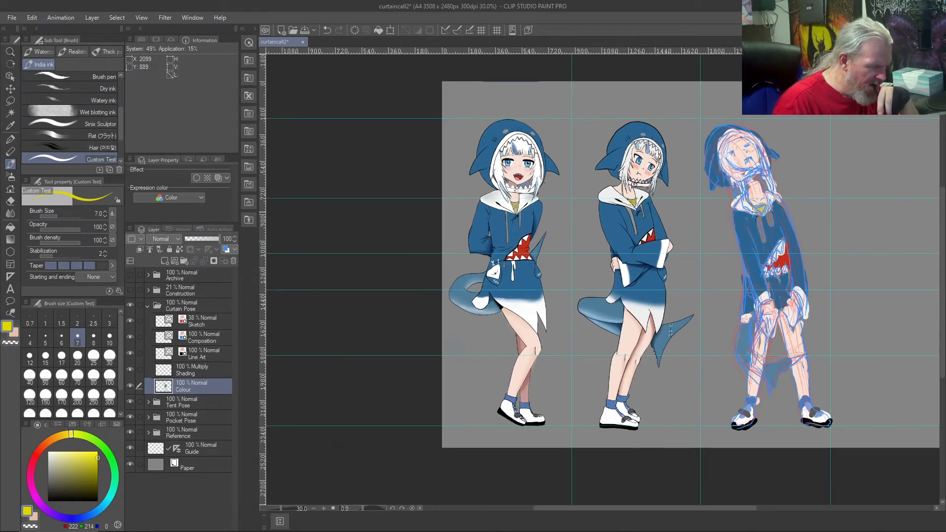
Step: Add a small off-white mark at the third figure's hoodie side on the Colour layer, using colour sampled from the artwork
{"action": "scroll", "coordinate": [752, 212], "scroll_direction": "up", "scroll_amount": 4}
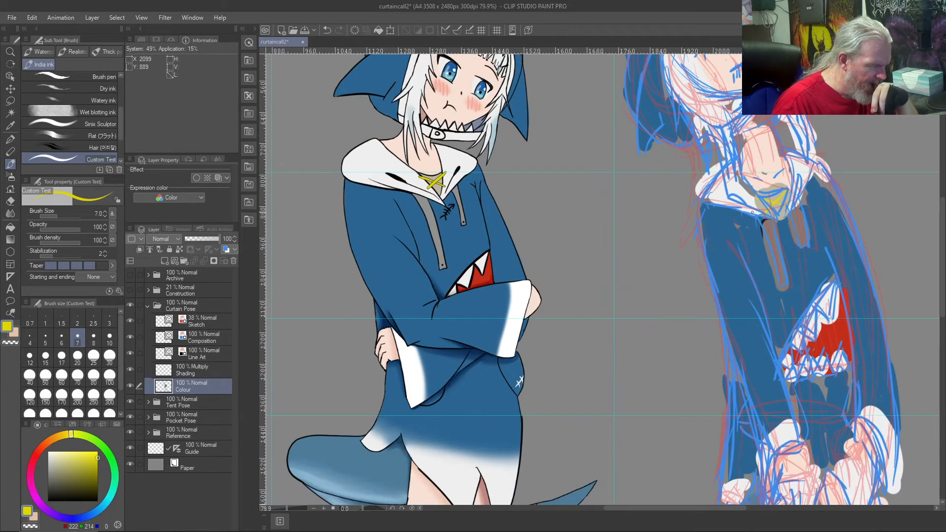
{"action": "scroll", "coordinate": [752, 213], "scroll_direction": "down", "scroll_amount": 4}
{"action": "scroll", "coordinate": [753, 212], "scroll_direction": "up", "scroll_amount": 1}
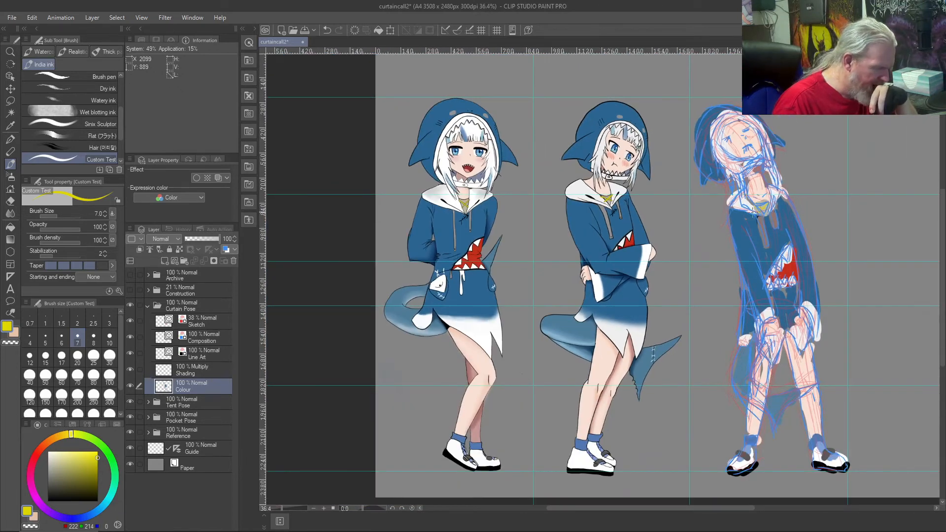
{"action": "scroll", "coordinate": [752, 213], "scroll_direction": "up", "scroll_amount": 3}
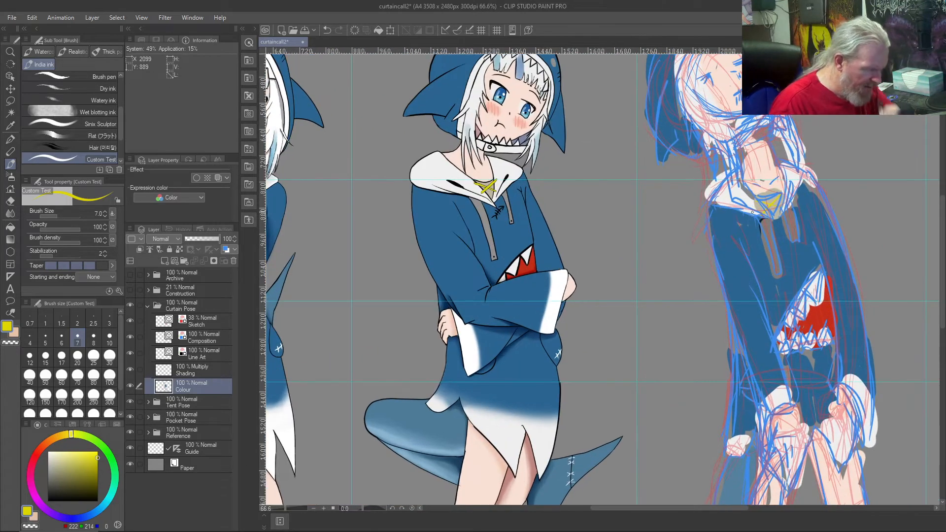
{"action": "right_click", "coordinate": [746, 400]}
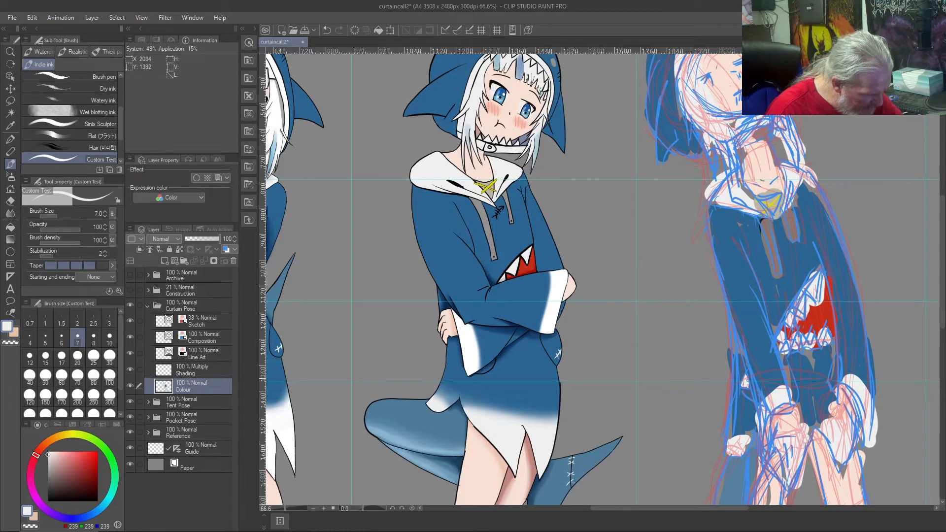
{"action": "scroll", "coordinate": [734, 348], "scroll_direction": "down", "scroll_amount": 2}
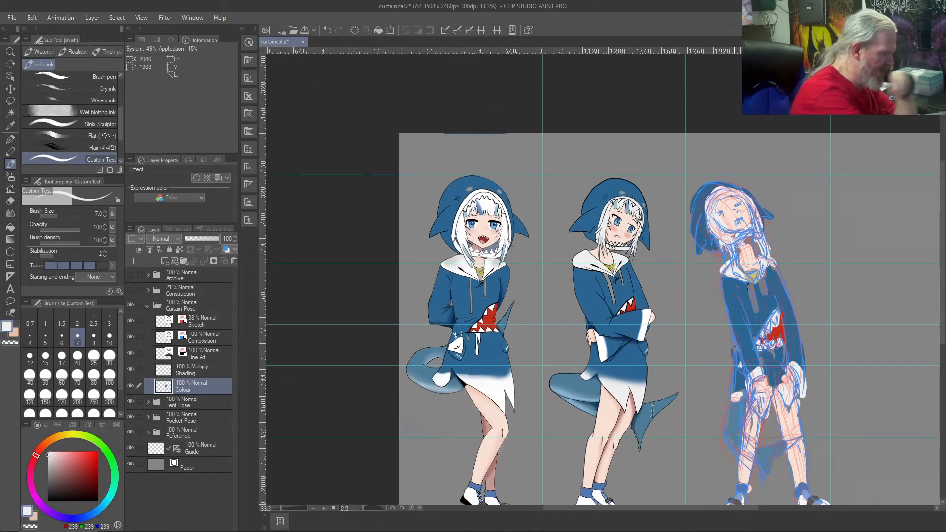
{"action": "key", "text": "ctrl+0"}
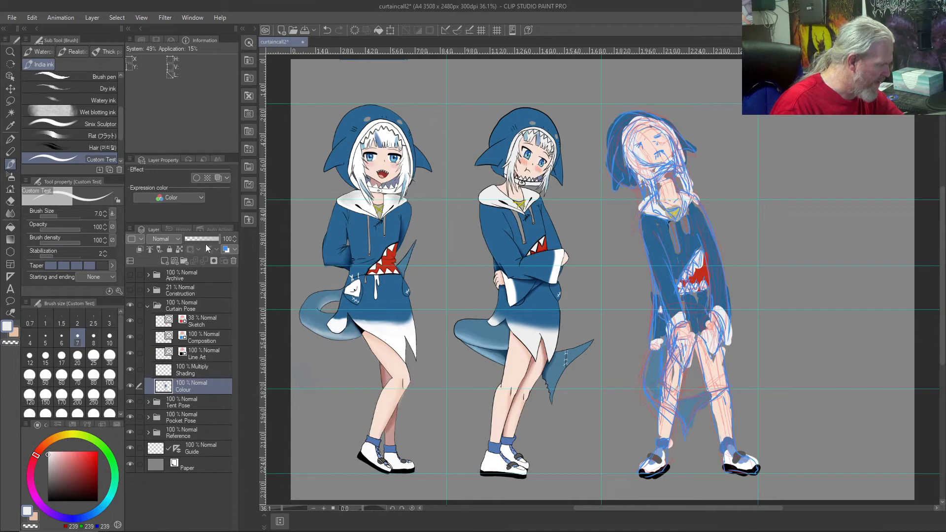
Step: Lower the Composition layer's opacity to 46%
{"action": "mouse_move", "coordinate": [219, 239]}
{"action": "left_mouse_down"}
{"action": "mouse_move", "coordinate": [196, 239]}
{"action": "mouse_move", "coordinate": [229, 240]}
{"action": "left_mouse_up"}
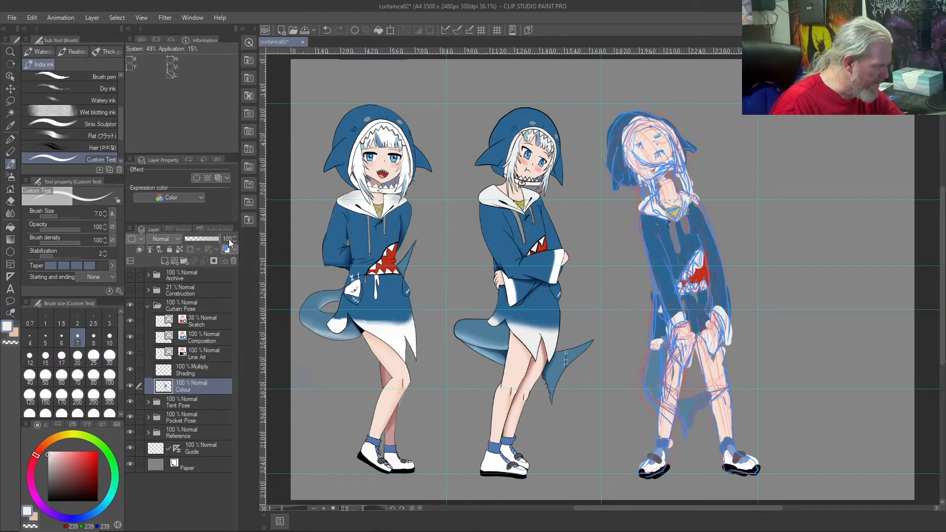
{"action": "left_click", "coordinate": [206, 359]}
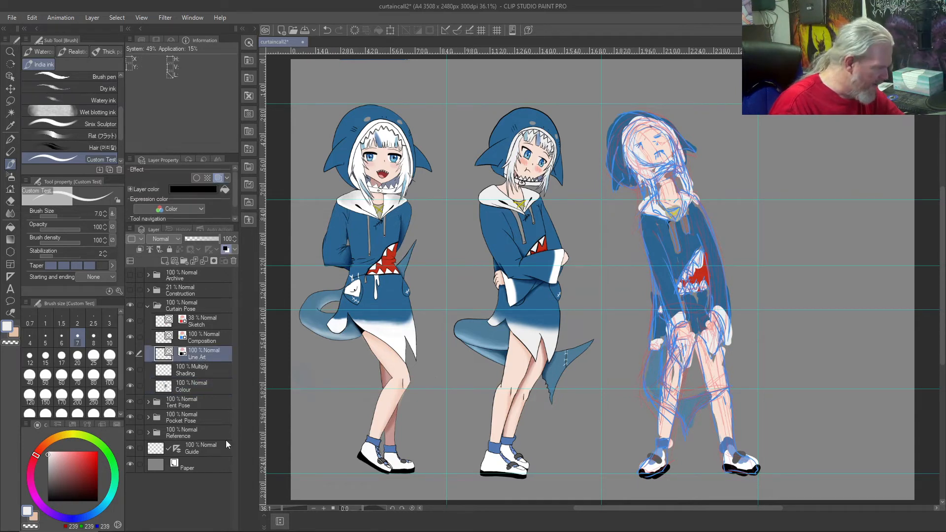
{"action": "left_click", "coordinate": [203, 339]}
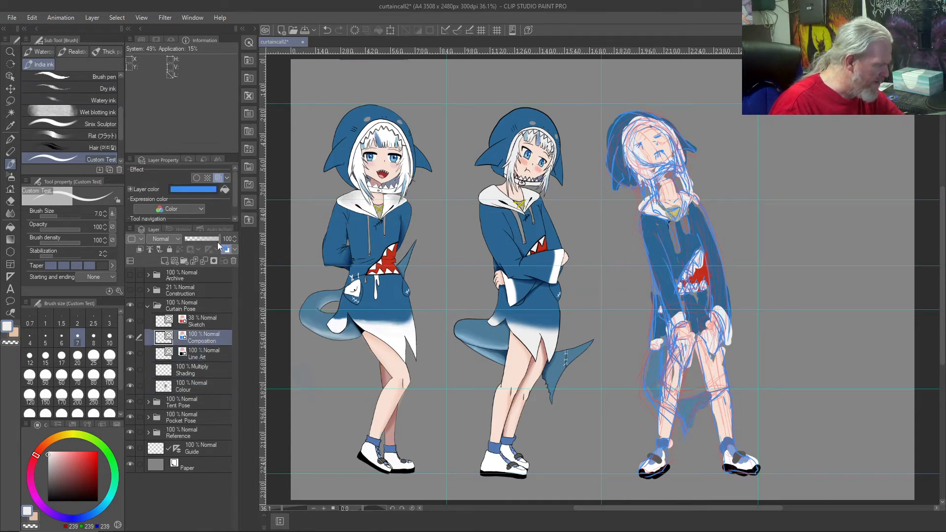
{"action": "left_click_drag", "start_coordinate": [219, 241], "coordinate": [209, 239]}
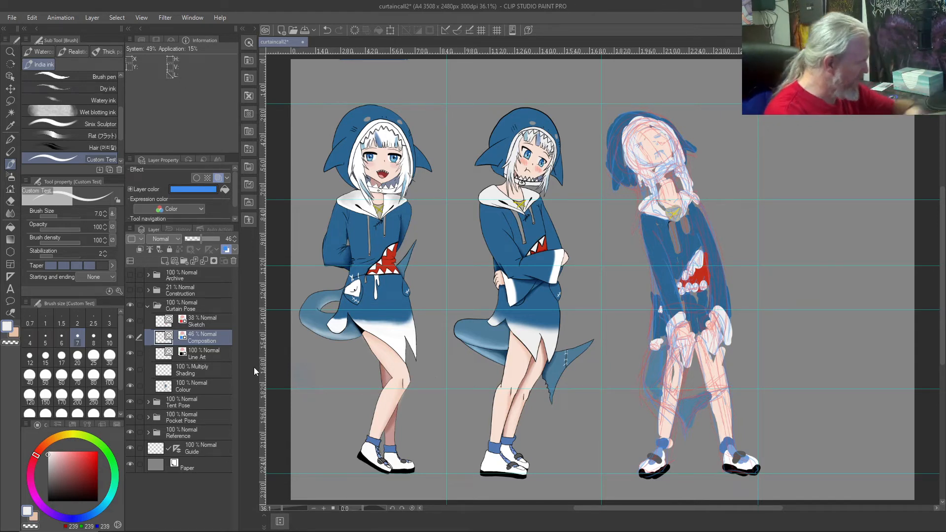
Step: Set the colour to black and try a short line along the third figure's collar on the Line Art layer
{"action": "left_click", "coordinate": [210, 358]}
{"action": "left_click_drag", "start_coordinate": [53, 495], "coordinate": [37, 509]}
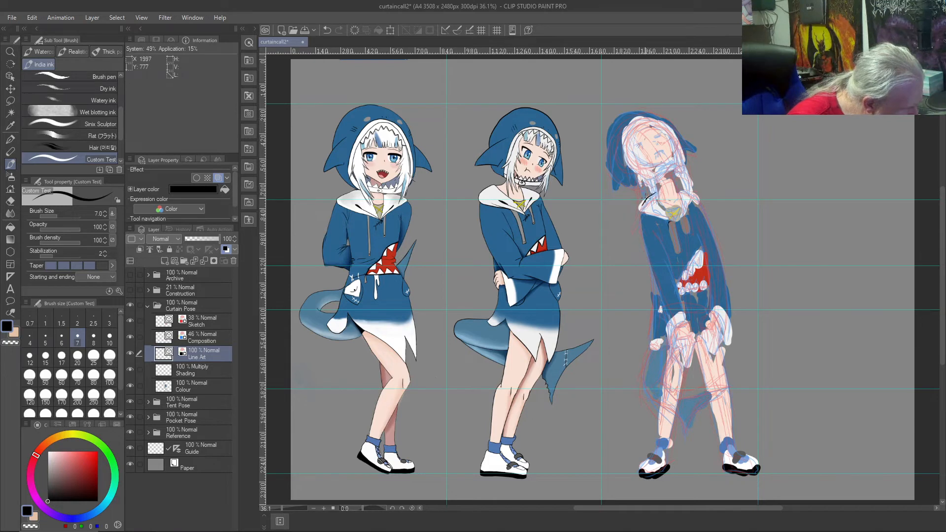
{"action": "key", "text": "ctrl+z"}
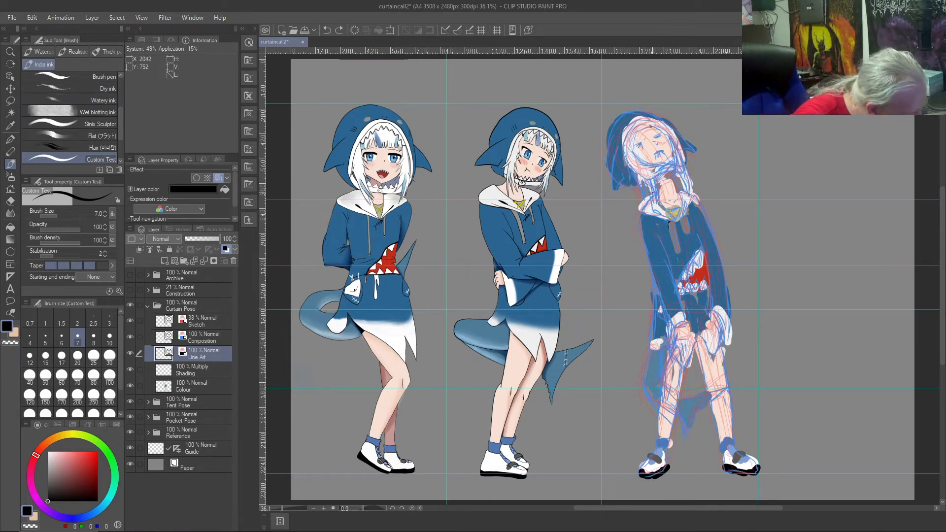
{"action": "left_click_drag", "start_coordinate": [655, 192], "coordinate": [638, 203]}
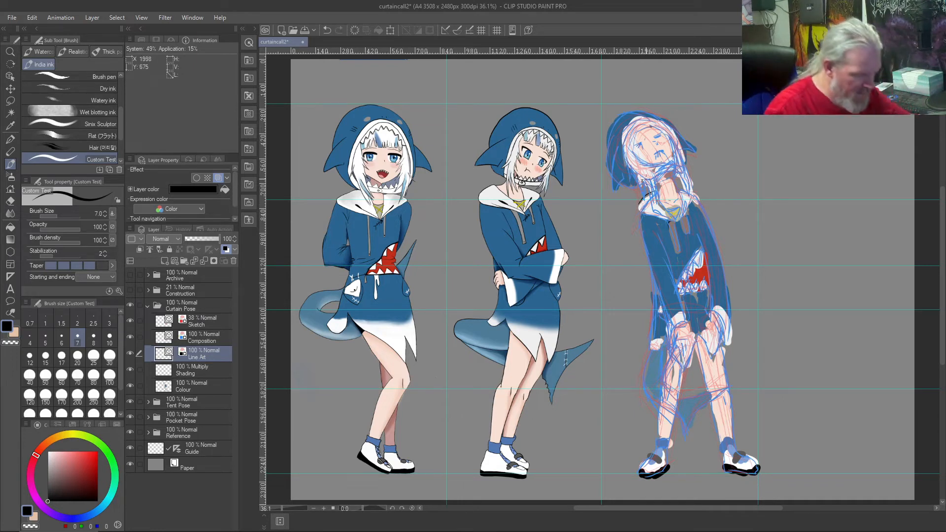
{"action": "key", "text": "ctrl+shift+z"}
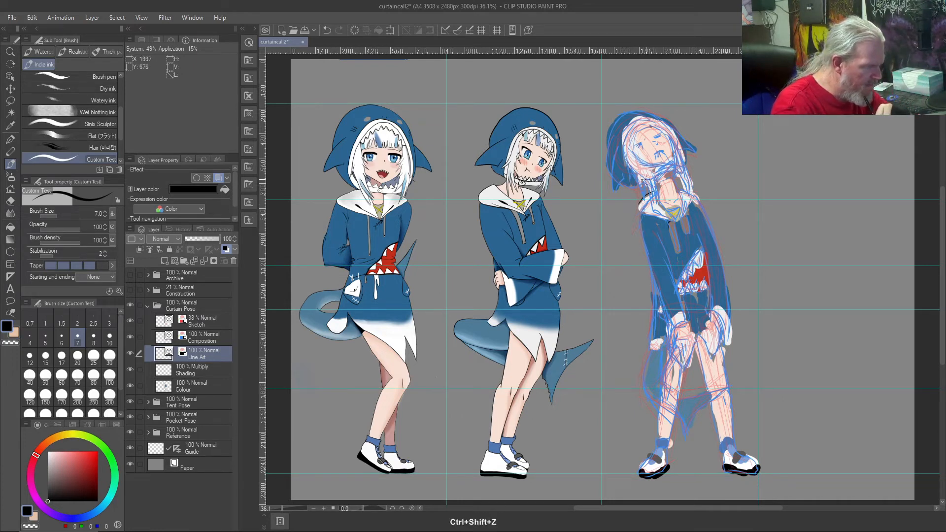
{"action": "key", "text": "ctrl+z"}
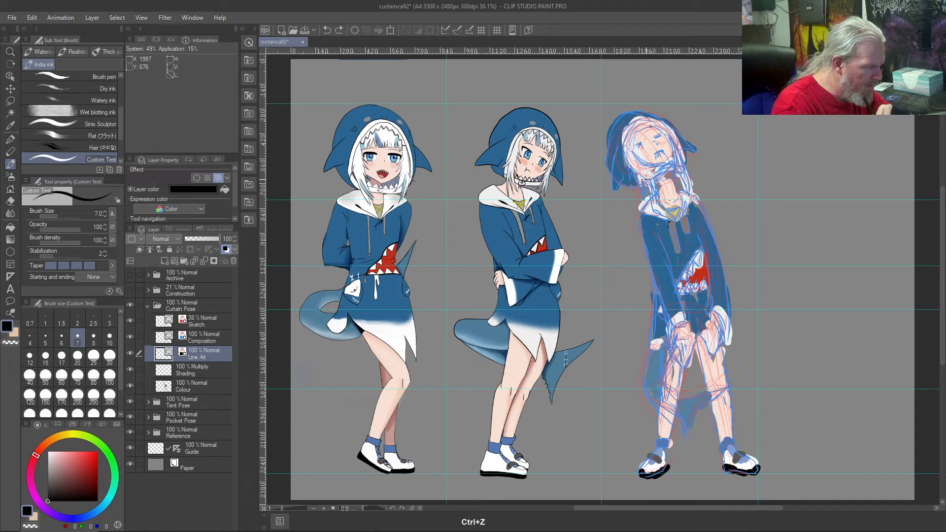
Step: Set the Composition layer's opacity to 52%, keep Line Art at 100%, and make Line Art the active layer
{"action": "left_click_drag", "start_coordinate": [205, 238], "coordinate": [202, 240]}
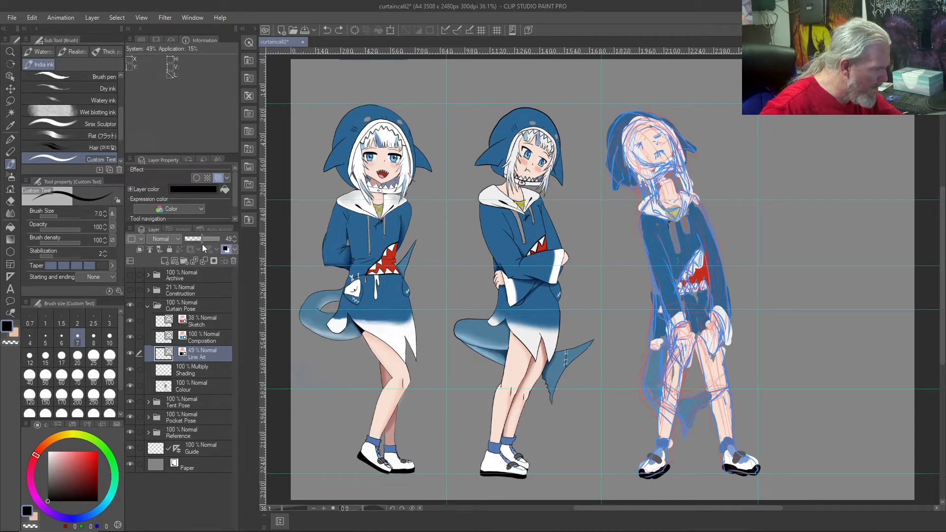
{"action": "mouse_move", "coordinate": [202, 244]}
{"action": "left_mouse_down"}
{"action": "mouse_move", "coordinate": [220, 241]}
{"action": "mouse_move", "coordinate": [203, 239]}
{"action": "left_mouse_up"}
{"action": "left_click", "coordinate": [202, 338]}
{"action": "left_click", "coordinate": [203, 354]}
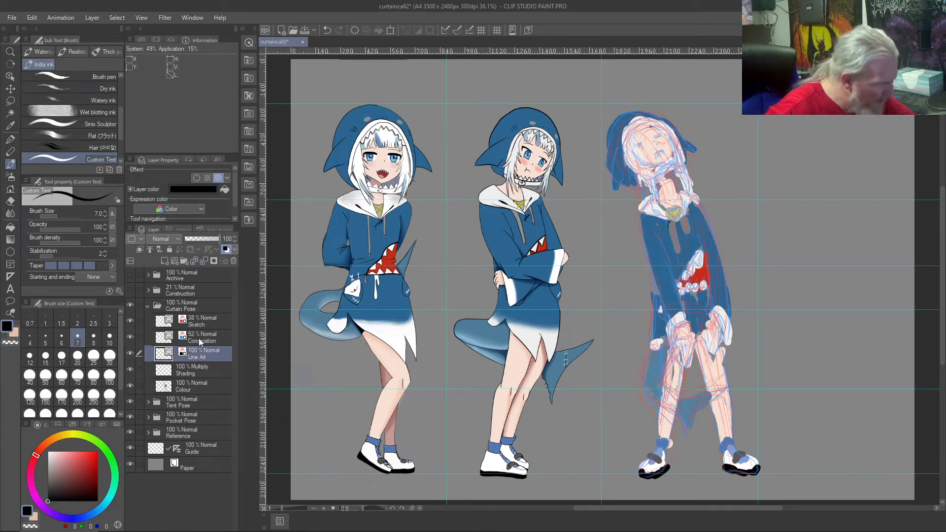
Step: Try the outer curve of the third figure's left collar flap in black on the Line Art layer
{"action": "left_click_drag", "start_coordinate": [655, 193], "coordinate": [638, 205]}
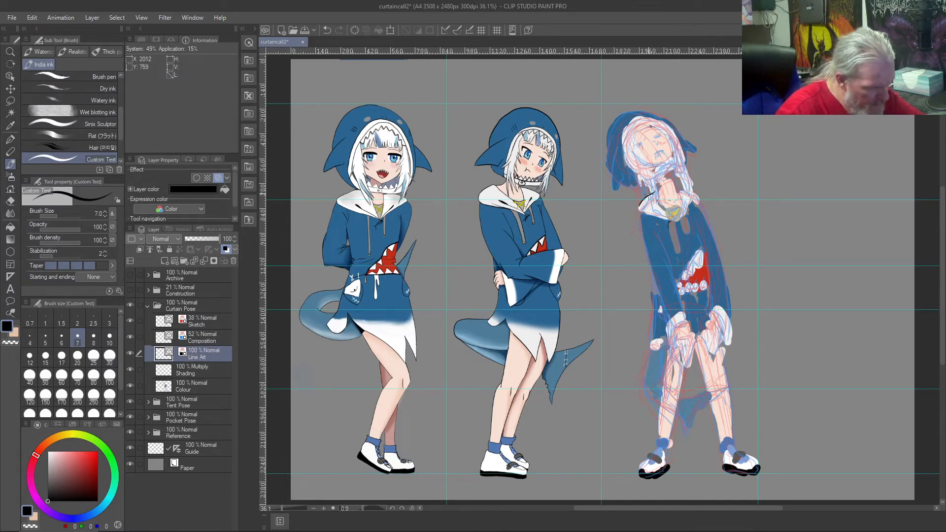
{"action": "key", "text": "ctrl+z"}
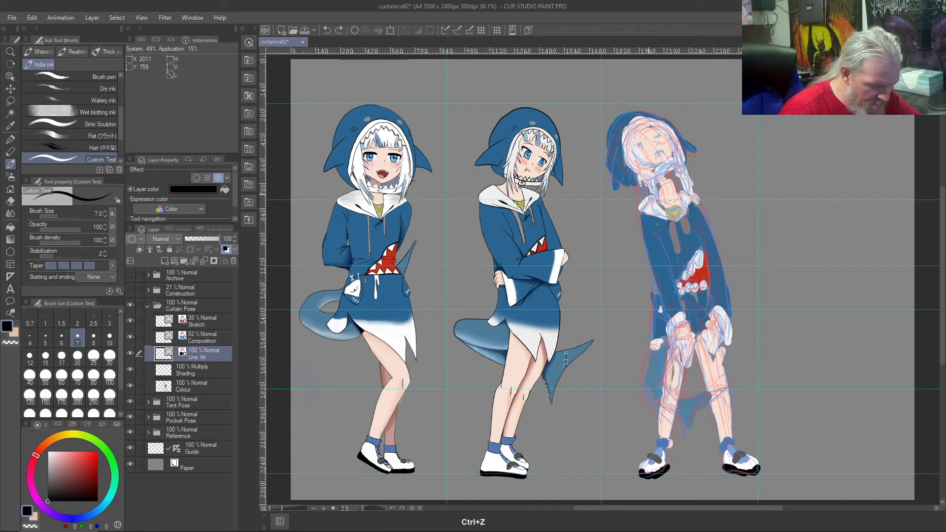
{"action": "scroll", "coordinate": [648, 196], "scroll_direction": "up", "scroll_amount": 3}
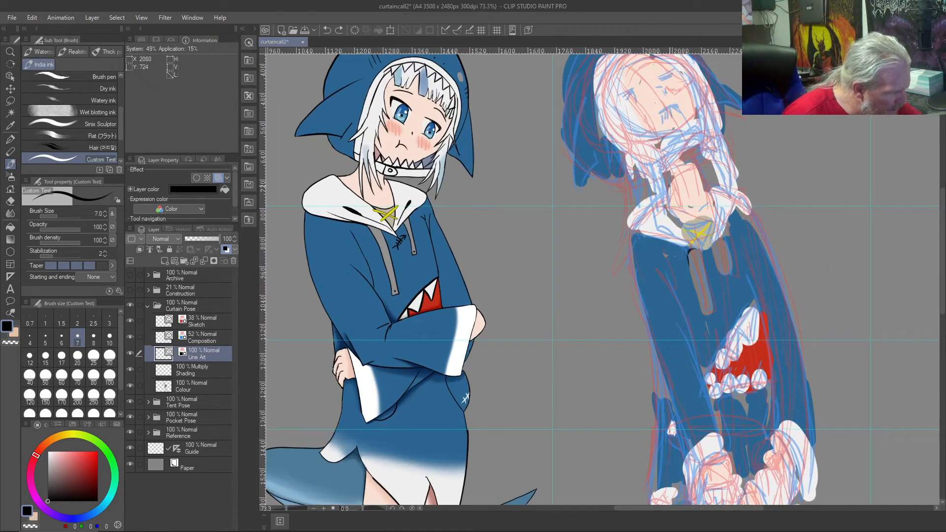
{"action": "mouse_move", "coordinate": [657, 192]}
{"action": "left_mouse_down"}
{"action": "mouse_move", "coordinate": [628, 221]}
{"action": "mouse_move", "coordinate": [641, 240]}
{"action": "left_mouse_up"}
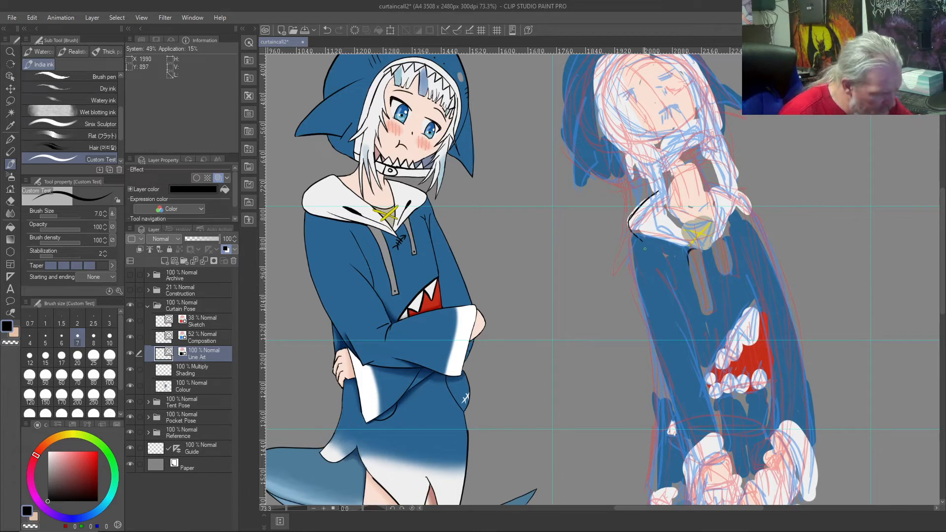
{"action": "key", "text": "ctrl+z"}
{"action": "key", "text": "ctrl+z"}
{"action": "mouse_move", "coordinate": [656, 191]}
{"action": "left_mouse_down"}
{"action": "mouse_move", "coordinate": [630, 227]}
{"action": "mouse_move", "coordinate": [695, 246]}
{"action": "mouse_move", "coordinate": [639, 235]}
{"action": "left_mouse_up"}
{"action": "key", "text": "ctrl+z"}
Step: Ink the third figure's left collar flap in black, from the neck around to the V, including its inner edge
{"action": "key", "text": "ctrl+z"}
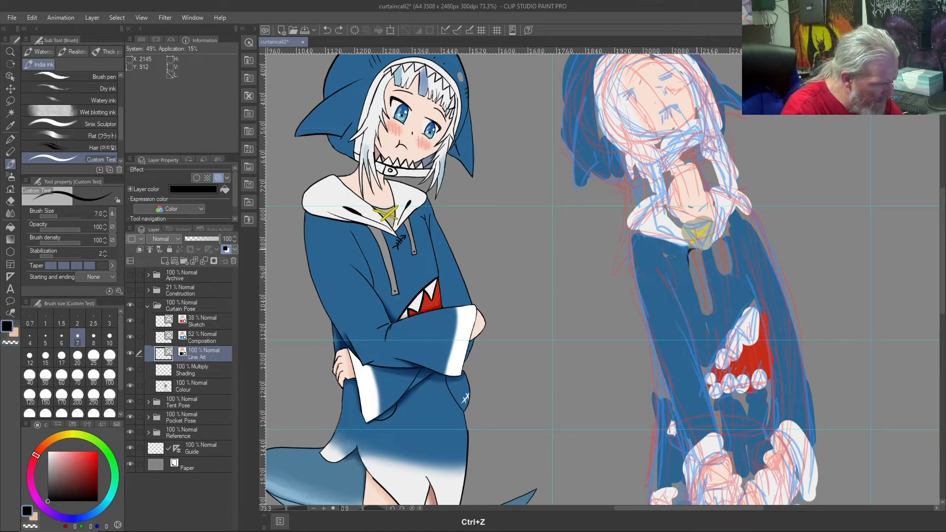
{"action": "left_click_drag", "start_coordinate": [699, 251], "coordinate": [631, 230]}
{"action": "left_click_drag", "start_coordinate": [659, 194], "coordinate": [626, 236]}
{"action": "key", "text": "ctrl+z"}
{"action": "key", "text": "ctrl+z"}
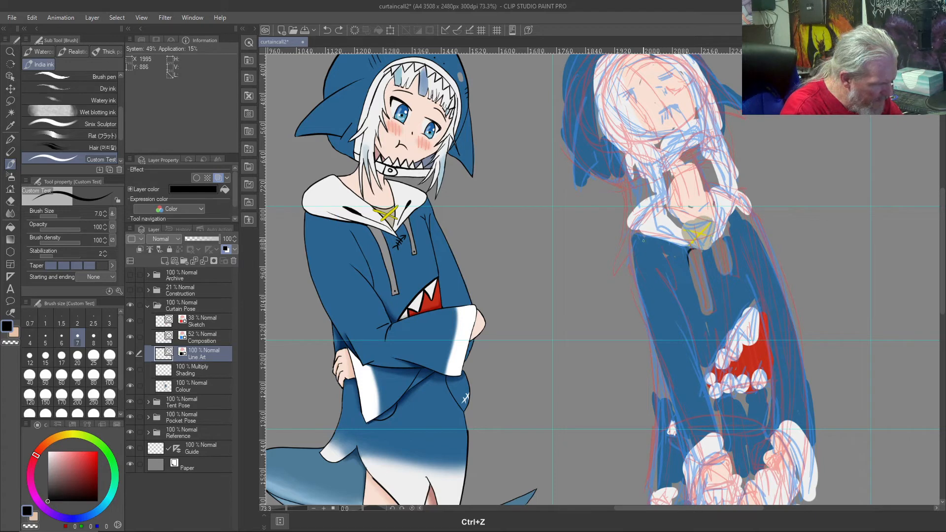
{"action": "mouse_move", "coordinate": [660, 193]}
{"action": "left_mouse_down"}
{"action": "mouse_move", "coordinate": [640, 207]}
{"action": "mouse_move", "coordinate": [696, 251]}
{"action": "left_mouse_up"}
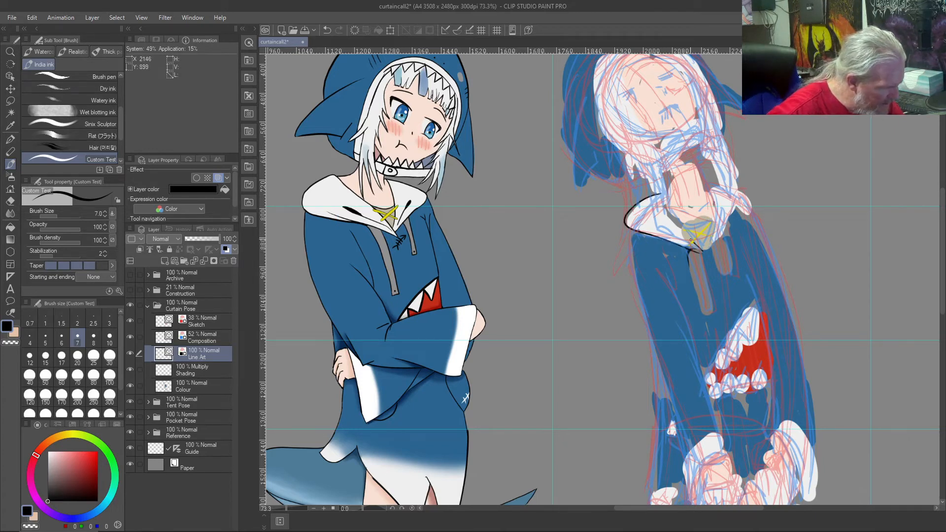
{"action": "left_click_drag", "start_coordinate": [665, 197], "coordinate": [662, 214]}
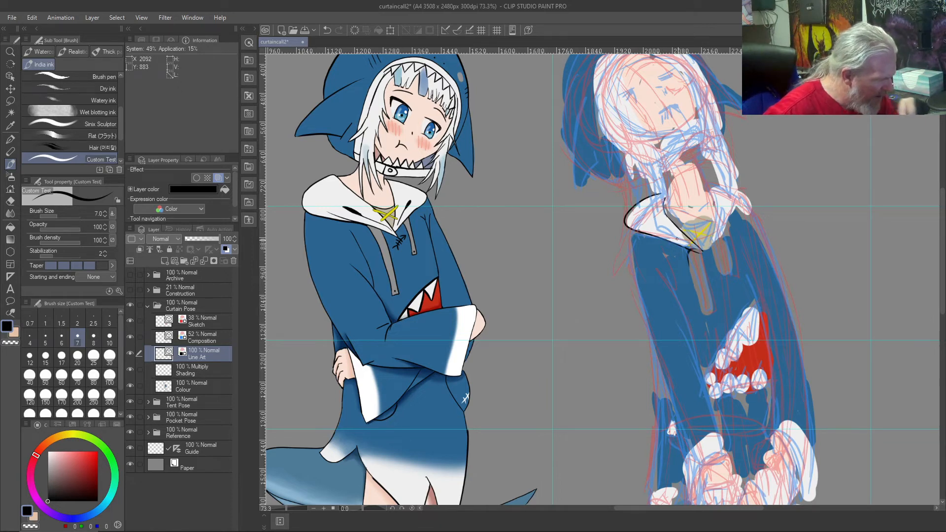
Step: Try the black outline of the third figure's right collar flap, from the neck over the shoulder
{"action": "mouse_move", "coordinate": [706, 190]}
{"action": "left_mouse_down"}
{"action": "mouse_move", "coordinate": [715, 211]}
{"action": "mouse_move", "coordinate": [711, 253]}
{"action": "left_mouse_up"}
{"action": "key", "text": "ctrl+z"}
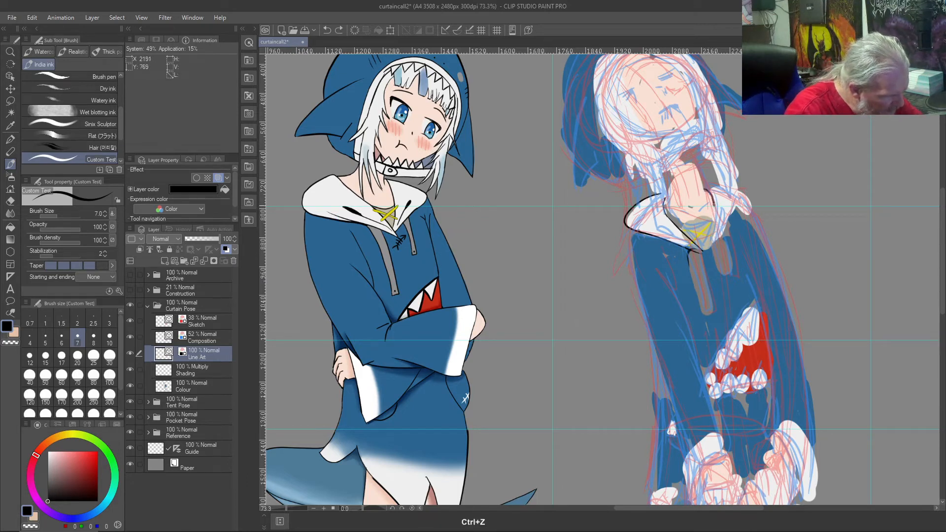
{"action": "mouse_move", "coordinate": [702, 186]}
{"action": "left_mouse_down"}
{"action": "mouse_move", "coordinate": [708, 242]}
{"action": "mouse_move", "coordinate": [740, 203]}
{"action": "mouse_move", "coordinate": [724, 187]}
{"action": "left_mouse_up"}
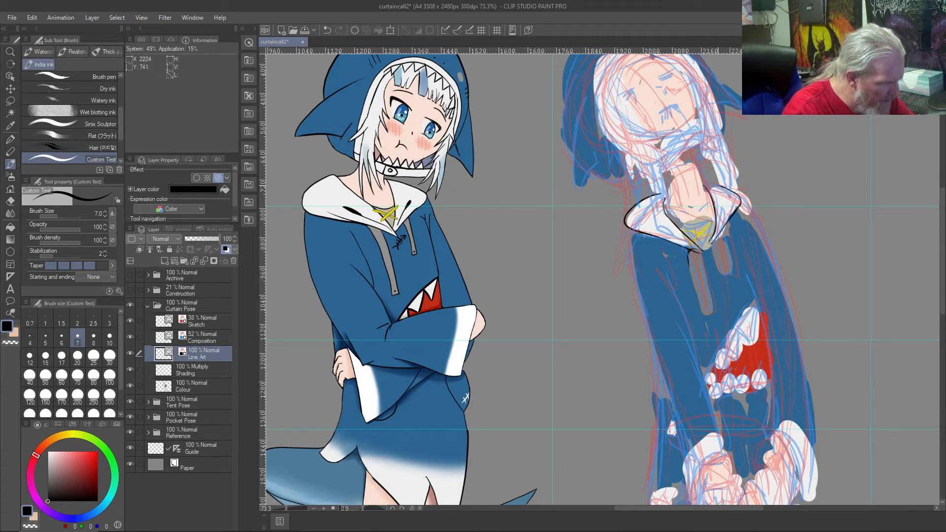
{"action": "key", "text": "ctrl+z"}
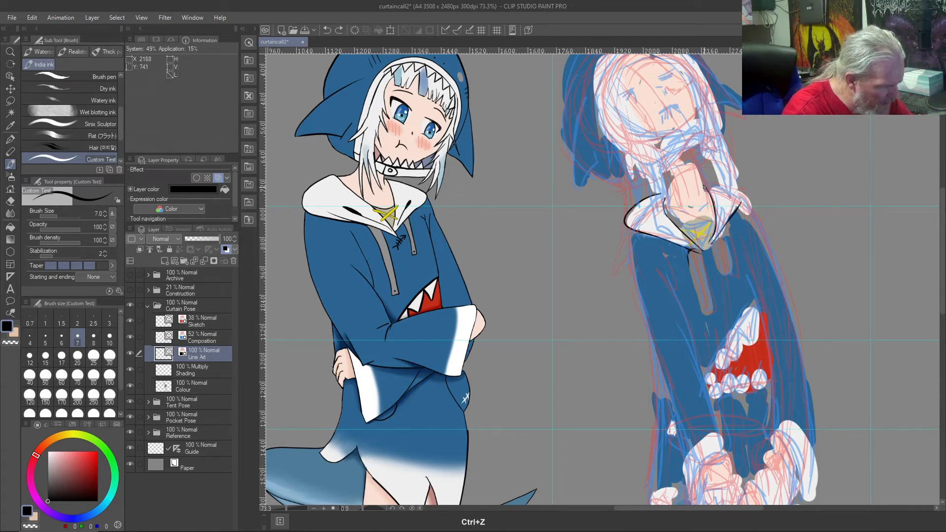
{"action": "mouse_move", "coordinate": [705, 186]}
{"action": "left_mouse_down"}
{"action": "mouse_move", "coordinate": [724, 183]}
{"action": "mouse_move", "coordinate": [741, 203]}
{"action": "left_mouse_up"}
{"action": "key", "text": "ctrl+z"}
Step: Try the black outline of the third figure's right collar flap, from the V up to the neck
{"action": "key", "text": "ctrl+z"}
{"action": "mouse_move", "coordinate": [709, 243]}
{"action": "left_mouse_down"}
{"action": "mouse_move", "coordinate": [726, 227]}
{"action": "mouse_move", "coordinate": [723, 192]}
{"action": "left_mouse_up"}
{"action": "key", "text": "ctrl+z"}
{"action": "mouse_move", "coordinate": [712, 241]}
{"action": "left_mouse_down"}
{"action": "mouse_move", "coordinate": [730, 218]}
{"action": "mouse_move", "coordinate": [700, 193]}
{"action": "left_mouse_up"}
{"action": "key", "text": "ctrl+z"}
{"action": "mouse_move", "coordinate": [709, 243]}
{"action": "left_mouse_down"}
{"action": "mouse_move", "coordinate": [720, 236]}
{"action": "mouse_move", "coordinate": [706, 184]}
{"action": "mouse_move", "coordinate": [728, 199]}
{"action": "mouse_move", "coordinate": [708, 236]}
{"action": "mouse_move", "coordinate": [723, 190]}
{"action": "mouse_move", "coordinate": [706, 185]}
{"action": "left_mouse_up"}
{"action": "key", "text": "ctrl+z"}
{"action": "key", "text": "ctrl+z"}
{"action": "key", "text": "ctrl+z"}
{"action": "mouse_move", "coordinate": [709, 245]}
{"action": "left_mouse_down"}
{"action": "mouse_move", "coordinate": [728, 225]}
{"action": "mouse_move", "coordinate": [732, 190]}
{"action": "mouse_move", "coordinate": [696, 182]}
{"action": "mouse_move", "coordinate": [721, 187]}
{"action": "mouse_move", "coordinate": [727, 213]}
{"action": "mouse_move", "coordinate": [709, 248]}
{"action": "mouse_move", "coordinate": [721, 191]}
{"action": "left_mouse_up"}
{"action": "key", "text": "ctrl+z"}
{"action": "key", "text": "ctrl+z"}
{"action": "key", "text": "ctrl+z"}
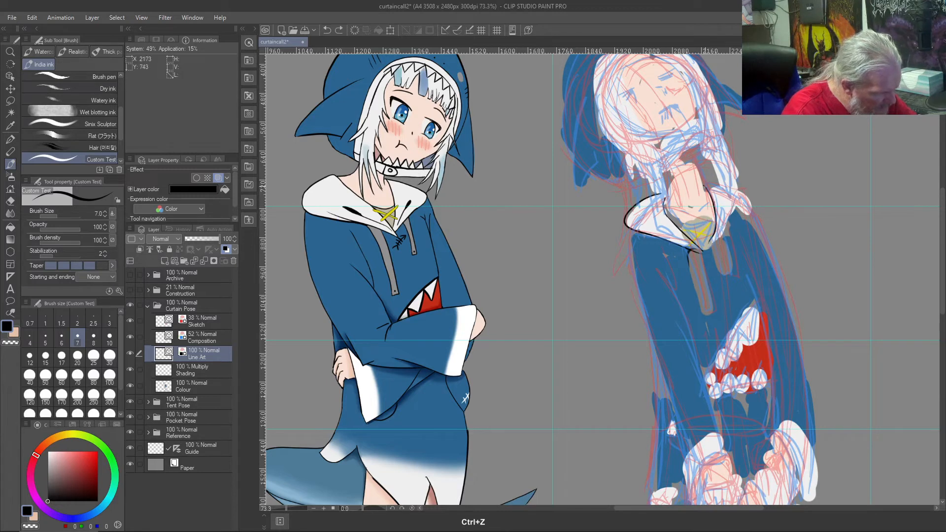
{"action": "mouse_move", "coordinate": [711, 244]}
{"action": "left_mouse_down"}
{"action": "mouse_move", "coordinate": [730, 215]}
{"action": "mouse_move", "coordinate": [724, 188]}
{"action": "left_mouse_up"}
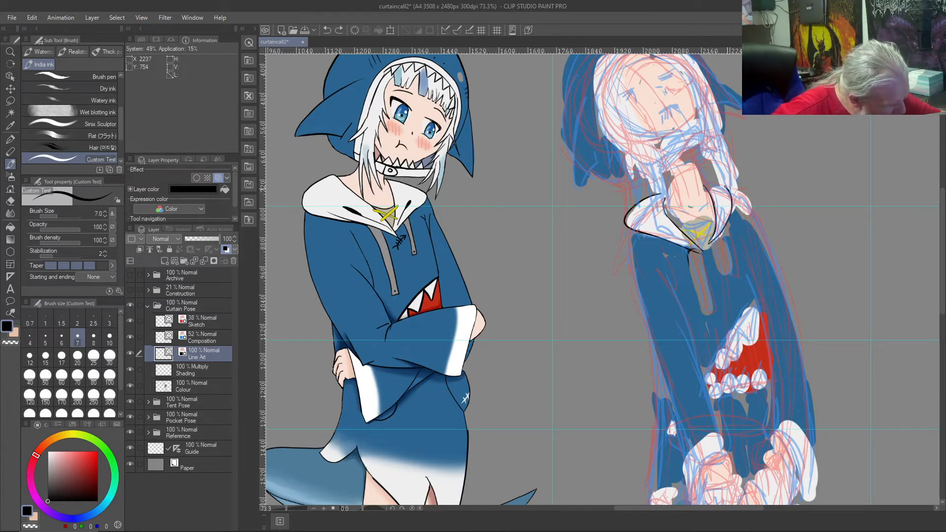
{"action": "key", "text": "ctrl+z"}
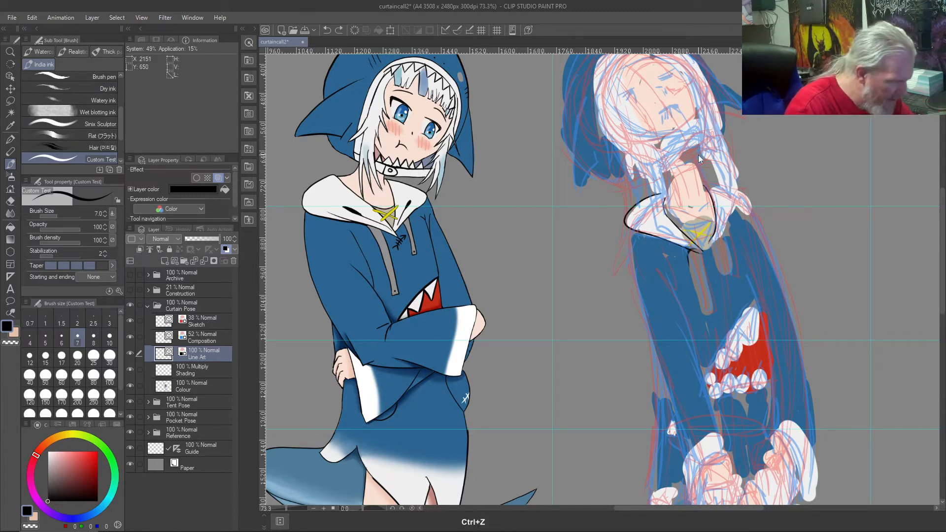
Step: Ink the third figure's right collar flap in black, from the neck around the shoulder side down to the V
{"action": "mouse_move", "coordinate": [702, 183]}
{"action": "left_mouse_down"}
{"action": "mouse_move", "coordinate": [719, 234]}
{"action": "mouse_move", "coordinate": [729, 191]}
{"action": "mouse_move", "coordinate": [728, 217]}
{"action": "left_mouse_up"}
{"action": "key", "text": "ctrl+z"}
{"action": "key", "text": "ctrl+z"}
{"action": "mouse_move", "coordinate": [701, 182]}
{"action": "left_mouse_down"}
{"action": "mouse_move", "coordinate": [721, 184]}
{"action": "mouse_move", "coordinate": [715, 246]}
{"action": "left_mouse_up"}
{"action": "key", "text": "ctrl+z"}
{"action": "mouse_move", "coordinate": [723, 194]}
{"action": "left_mouse_down"}
{"action": "mouse_move", "coordinate": [708, 252]}
{"action": "mouse_move", "coordinate": [727, 221]}
{"action": "mouse_move", "coordinate": [717, 188]}
{"action": "mouse_move", "coordinate": [729, 206]}
{"action": "mouse_move", "coordinate": [715, 251]}
{"action": "left_mouse_up"}
{"action": "key", "text": "ctrl+z"}
{"action": "key", "text": "ctrl+z"}
{"action": "key", "text": "ctrl+z"}
{"action": "mouse_move", "coordinate": [701, 181]}
{"action": "left_mouse_down"}
{"action": "mouse_move", "coordinate": [727, 213]}
{"action": "mouse_move", "coordinate": [705, 249]}
{"action": "left_mouse_up"}
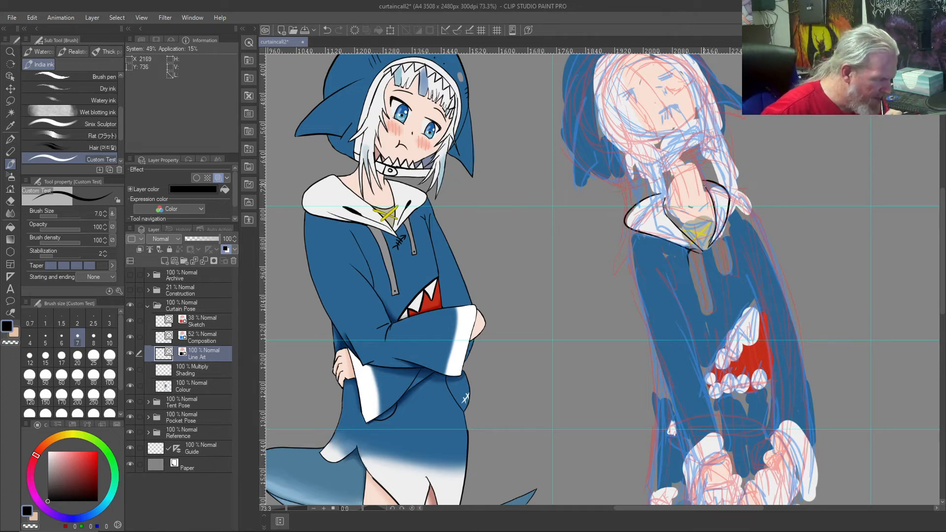
Step: Ink the third figure's left sleeve in black, with its outer and inner edges down to the cuff opening
{"action": "mouse_move", "coordinate": [634, 230]}
{"action": "left_mouse_down"}
{"action": "mouse_move", "coordinate": [636, 274]}
{"action": "mouse_move", "coordinate": [669, 390]}
{"action": "left_mouse_up"}
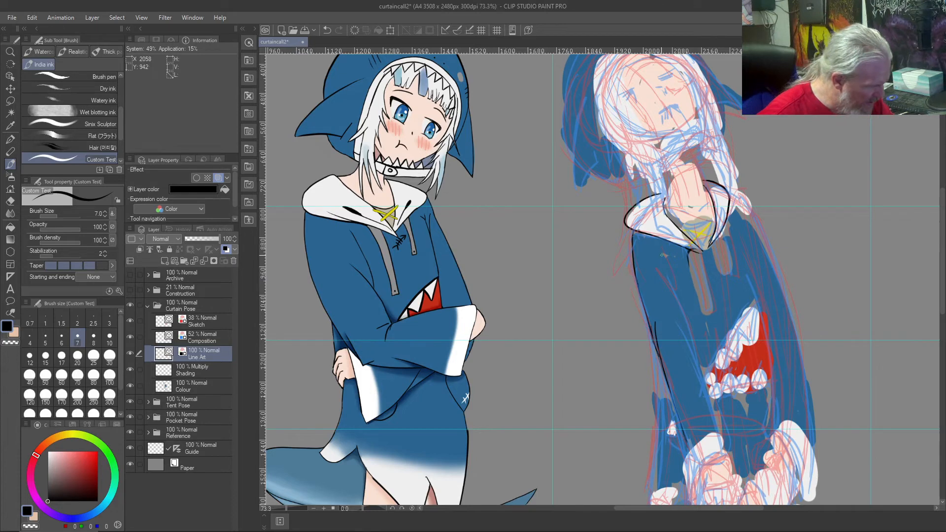
{"action": "left_click_drag", "start_coordinate": [669, 265], "coordinate": [702, 368]}
{"action": "mouse_move", "coordinate": [677, 323]}
{"action": "left_mouse_down"}
{"action": "mouse_move", "coordinate": [717, 440]}
{"action": "mouse_move", "coordinate": [698, 481]}
{"action": "left_mouse_up"}
{"action": "mouse_move", "coordinate": [699, 449]}
{"action": "left_mouse_down"}
{"action": "mouse_move", "coordinate": [689, 477]}
{"action": "mouse_move", "coordinate": [687, 463]}
{"action": "mouse_move", "coordinate": [726, 454]}
{"action": "left_mouse_up"}
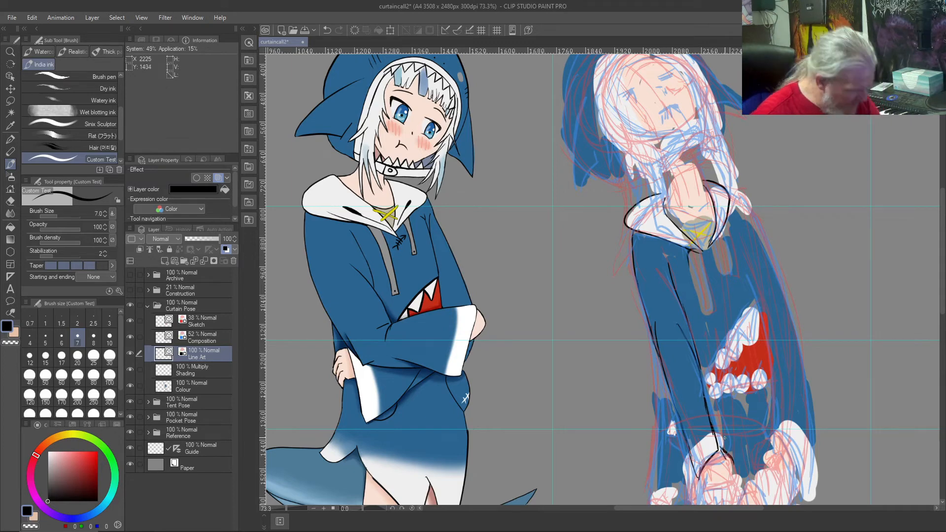
Step: Ink the clenched fingers below the third figure's left cuff and reinforce the sleeve's inner edge beside them
{"action": "scroll", "coordinate": [724, 438], "scroll_direction": "down", "scroll_amount": 3}
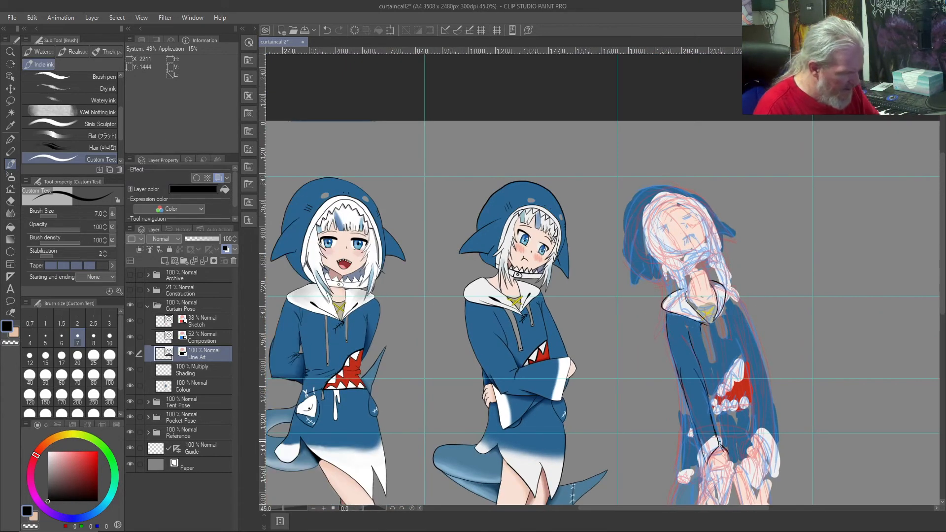
{"action": "scroll", "coordinate": [665, 459], "scroll_direction": "up", "scroll_amount": 4}
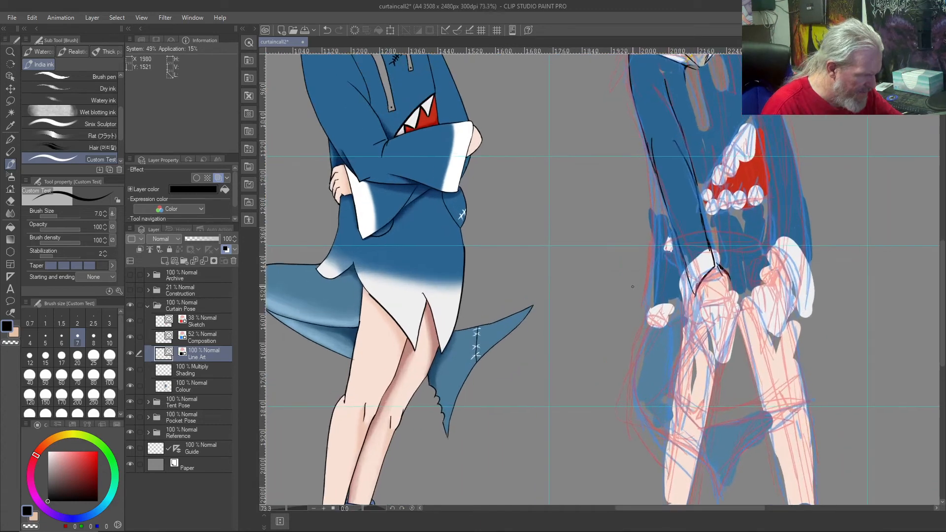
{"action": "scroll", "coordinate": [632, 286], "scroll_direction": "up", "scroll_amount": 1}
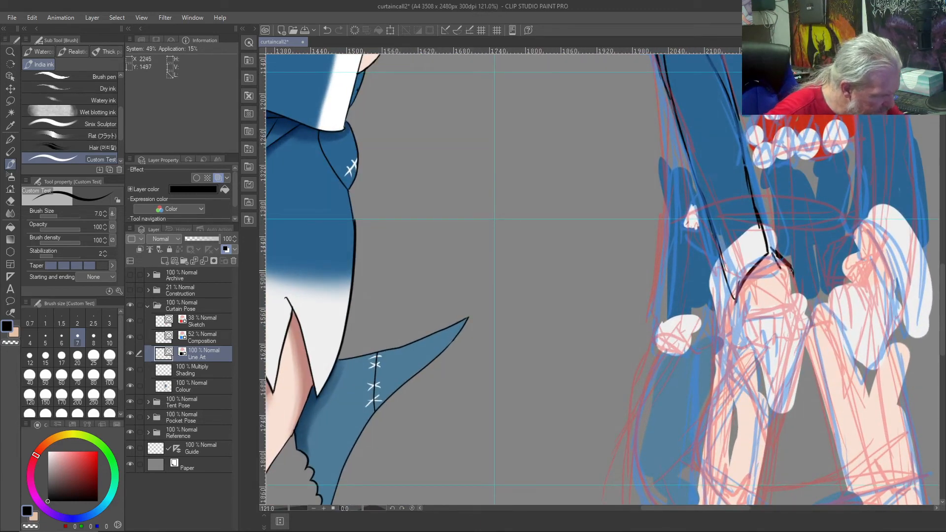
{"action": "left_click_drag", "start_coordinate": [786, 278], "coordinate": [792, 292]}
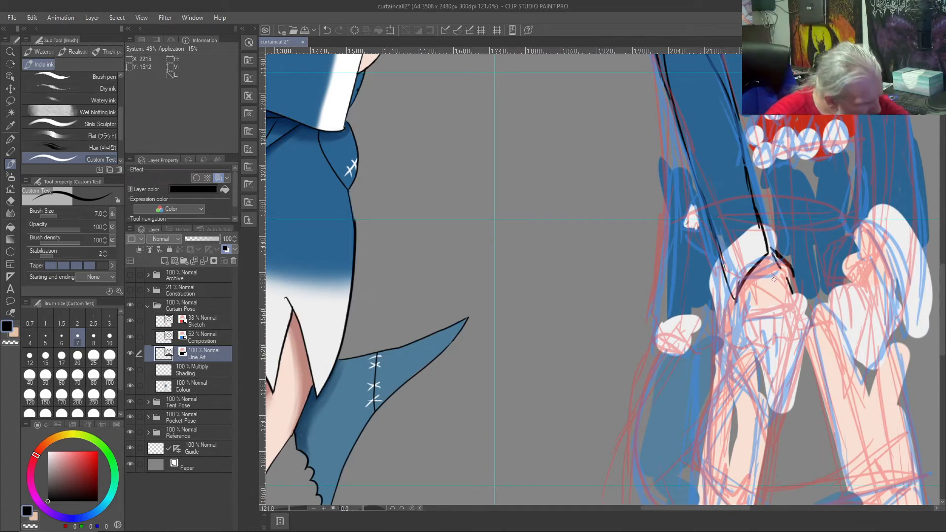
{"action": "mouse_move", "coordinate": [778, 275]}
{"action": "left_mouse_down"}
{"action": "mouse_move", "coordinate": [743, 289]}
{"action": "mouse_move", "coordinate": [758, 309]}
{"action": "left_mouse_up"}
{"action": "mouse_move", "coordinate": [784, 279]}
{"action": "left_mouse_down"}
{"action": "mouse_move", "coordinate": [775, 291]}
{"action": "mouse_move", "coordinate": [774, 301]}
{"action": "mouse_move", "coordinate": [767, 283]}
{"action": "mouse_move", "coordinate": [776, 299]}
{"action": "mouse_move", "coordinate": [765, 304]}
{"action": "mouse_move", "coordinate": [757, 292]}
{"action": "mouse_move", "coordinate": [758, 305]}
{"action": "mouse_move", "coordinate": [747, 287]}
{"action": "left_mouse_up"}
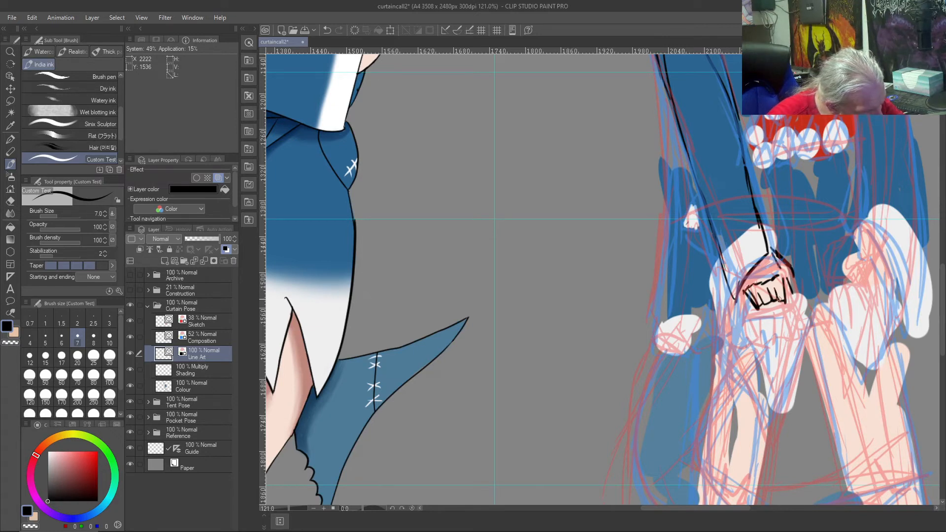
{"action": "mouse_move", "coordinate": [788, 289]}
{"action": "left_mouse_down"}
{"action": "mouse_move", "coordinate": [795, 268]}
{"action": "mouse_move", "coordinate": [771, 254]}
{"action": "mouse_move", "coordinate": [787, 293]}
{"action": "left_mouse_up"}
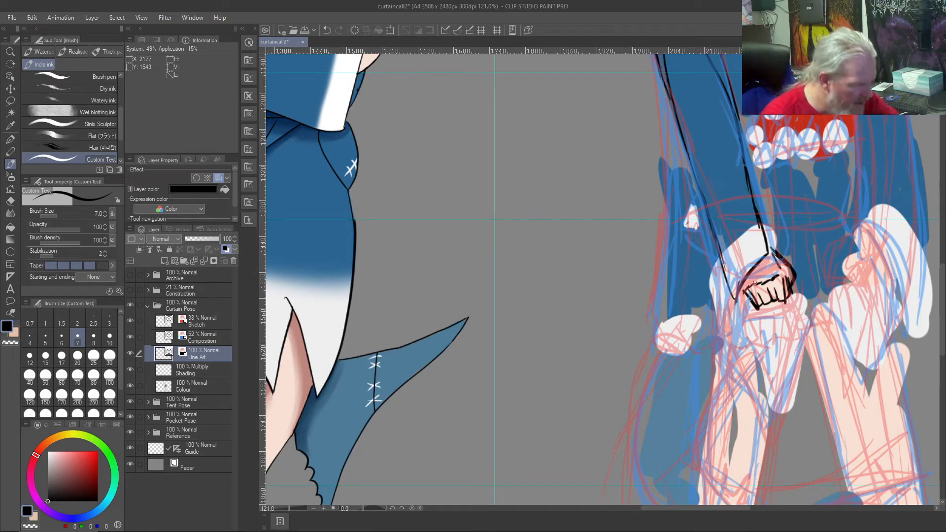
{"action": "left_click_drag", "start_coordinate": [771, 252], "coordinate": [752, 198]}
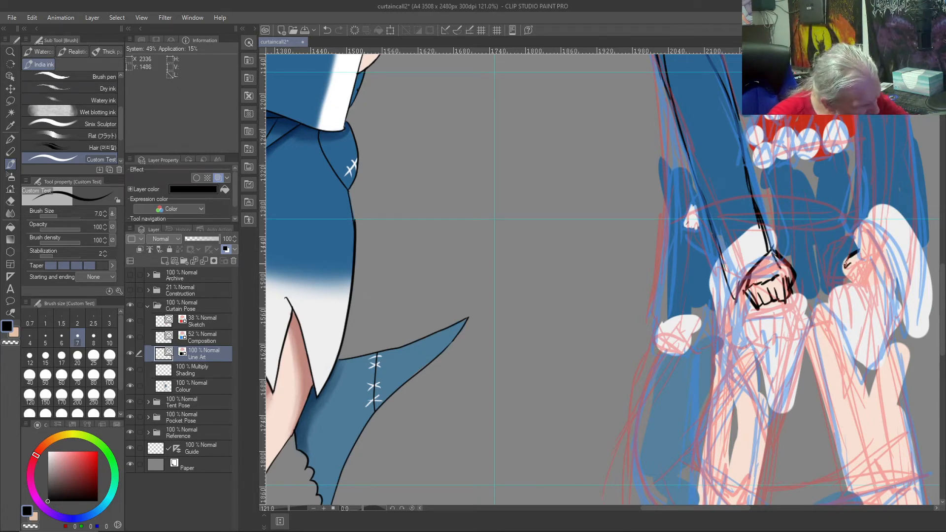
Step: Ink the third figure's right fist with its clenched fingers and the cuff rim above it
{"action": "mouse_move", "coordinate": [858, 252]}
{"action": "left_mouse_down"}
{"action": "mouse_move", "coordinate": [847, 283]}
{"action": "mouse_move", "coordinate": [866, 299]}
{"action": "mouse_move", "coordinate": [877, 283]}
{"action": "mouse_move", "coordinate": [862, 287]}
{"action": "mouse_move", "coordinate": [867, 269]}
{"action": "mouse_move", "coordinate": [864, 290]}
{"action": "mouse_move", "coordinate": [879, 285]}
{"action": "mouse_move", "coordinate": [854, 262]}
{"action": "mouse_move", "coordinate": [882, 284]}
{"action": "mouse_move", "coordinate": [860, 249]}
{"action": "left_mouse_up"}
{"action": "mouse_move", "coordinate": [882, 280]}
{"action": "left_mouse_down"}
{"action": "mouse_move", "coordinate": [861, 298]}
{"action": "mouse_move", "coordinate": [887, 269]}
{"action": "mouse_move", "coordinate": [865, 252]}
{"action": "mouse_move", "coordinate": [873, 238]}
{"action": "mouse_move", "coordinate": [863, 203]}
{"action": "mouse_move", "coordinate": [856, 249]}
{"action": "mouse_move", "coordinate": [882, 260]}
{"action": "left_mouse_up"}
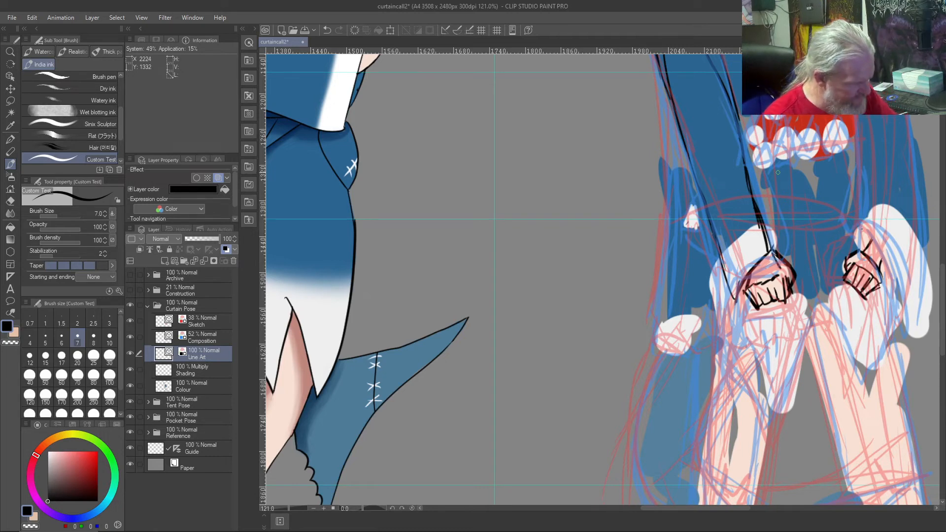
{"action": "left_click_drag", "start_coordinate": [862, 253], "coordinate": [882, 271]}
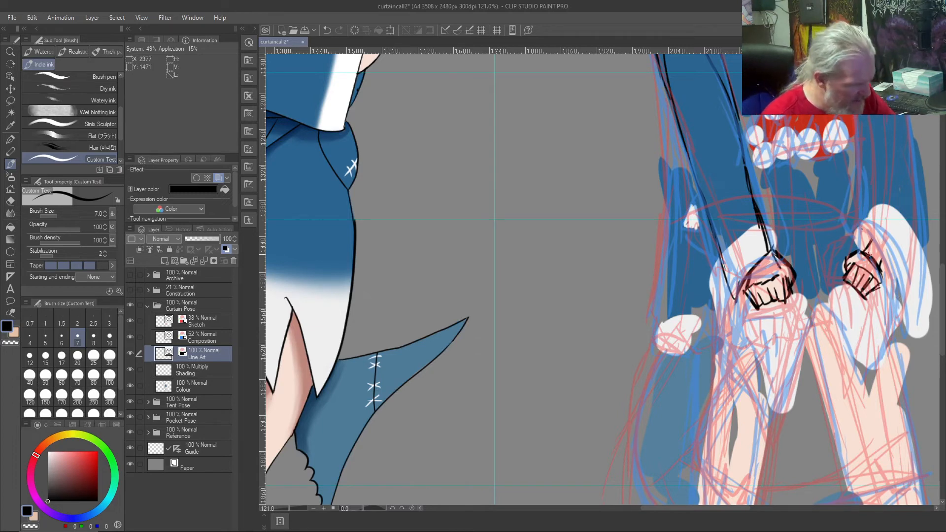
Step: Ink the third figure's right cuff, the lower outer edge of that sleeve, and the sleeve's inner edge up past the shark mouth
{"action": "mouse_move", "coordinate": [862, 249]}
{"action": "left_mouse_down"}
{"action": "mouse_move", "coordinate": [884, 293]}
{"action": "mouse_move", "coordinate": [890, 339]}
{"action": "mouse_move", "coordinate": [898, 338]}
{"action": "mouse_move", "coordinate": [926, 232]}
{"action": "mouse_move", "coordinate": [919, 143]}
{"action": "left_mouse_up"}
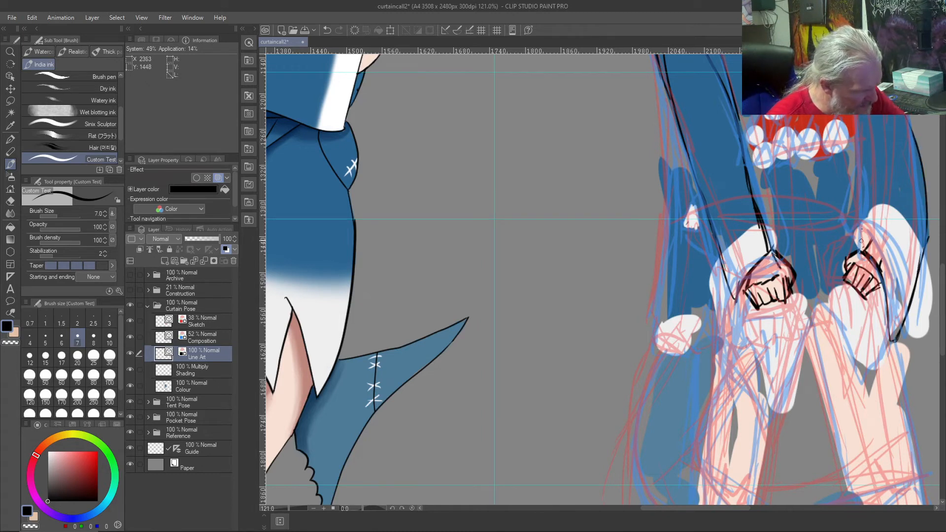
{"action": "mouse_move", "coordinate": [856, 250]}
{"action": "left_mouse_down"}
{"action": "mouse_move", "coordinate": [861, 222]}
{"action": "mouse_move", "coordinate": [858, 252]}
{"action": "left_mouse_up"}
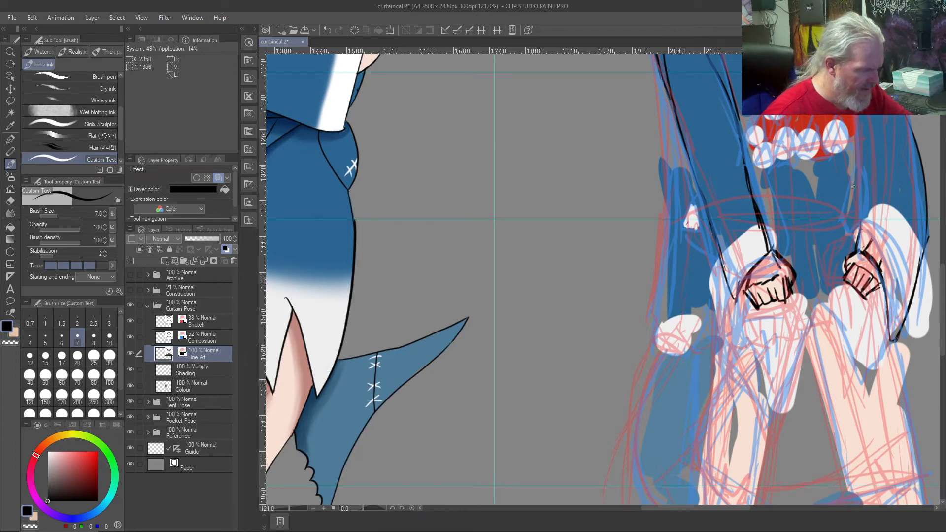
{"action": "scroll", "coordinate": [853, 187], "scroll_direction": "down", "scroll_amount": 3}
{"action": "mouse_move", "coordinate": [857, 223]}
{"action": "left_mouse_down"}
{"action": "mouse_move", "coordinate": [858, 135]}
{"action": "mouse_move", "coordinate": [846, 117]}
{"action": "left_mouse_up"}
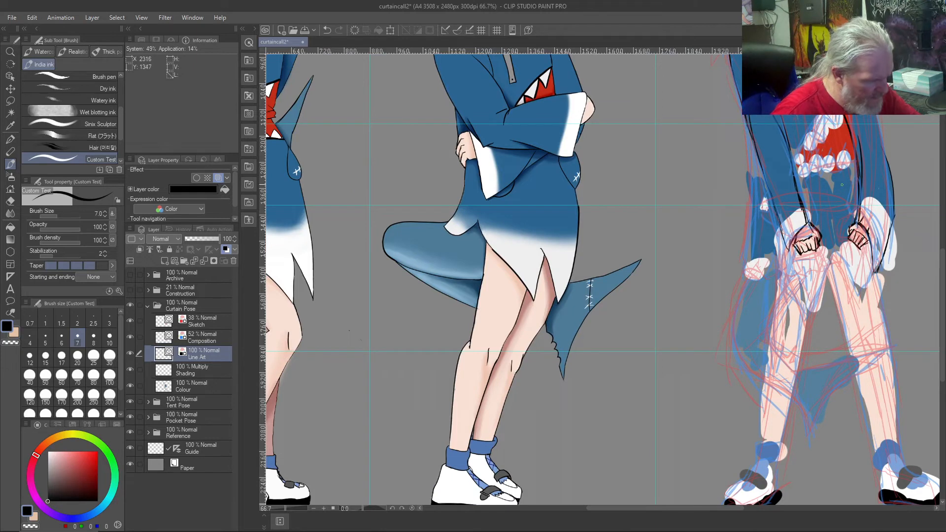
{"action": "key", "text": "ctrl+z"}
{"action": "key", "text": "ctrl+z"}
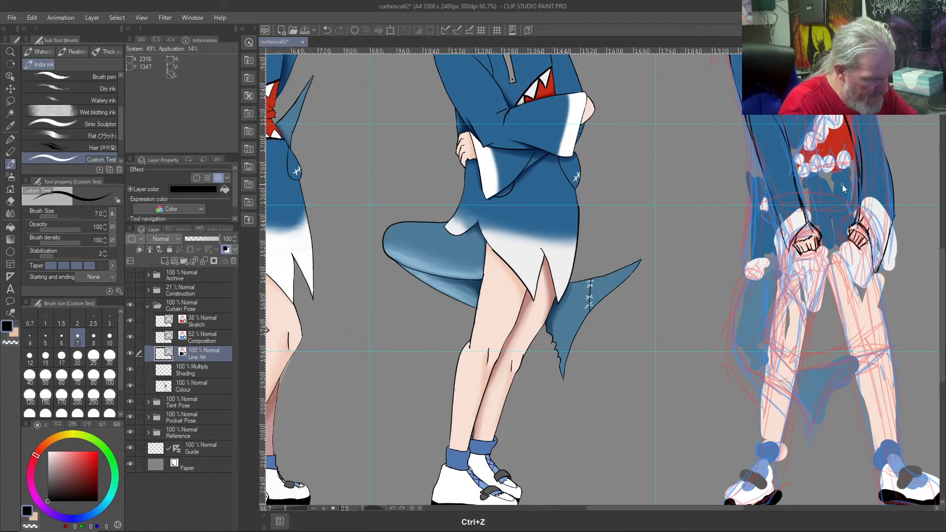
{"action": "left_click_drag", "start_coordinate": [858, 225], "coordinate": [852, 119]}
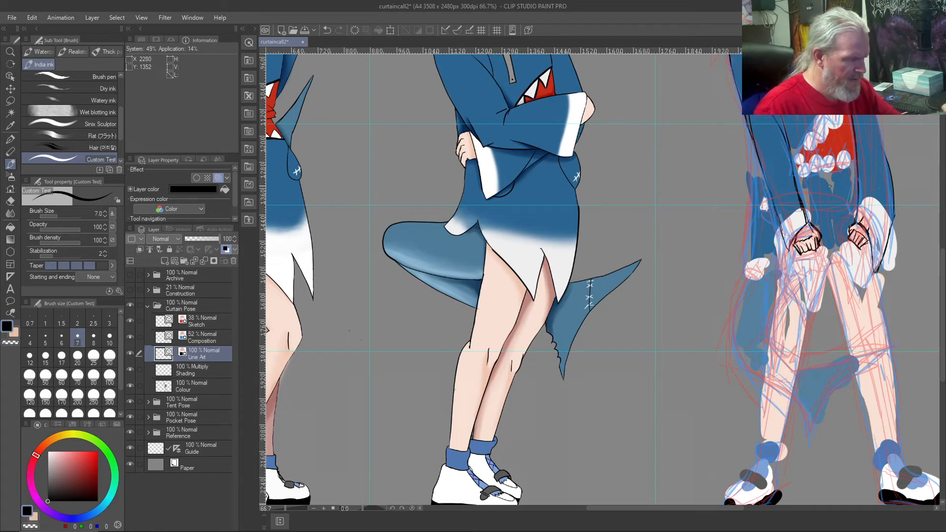
{"action": "left_click_drag", "start_coordinate": [890, 164], "coordinate": [880, 119]}
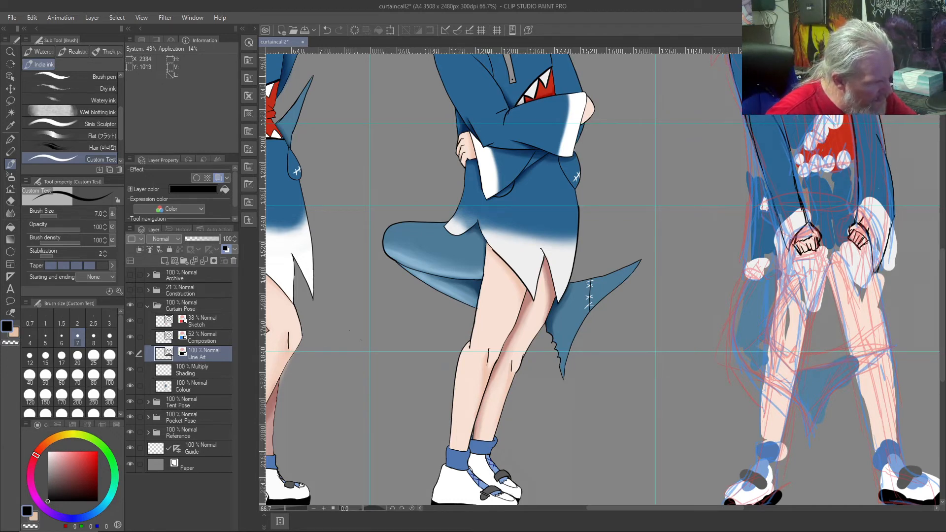
Step: Ink the third figure's upper right sleeve in black, from the collar over the shoulder and down past the elbow
{"action": "key", "text": "ctrl+0"}
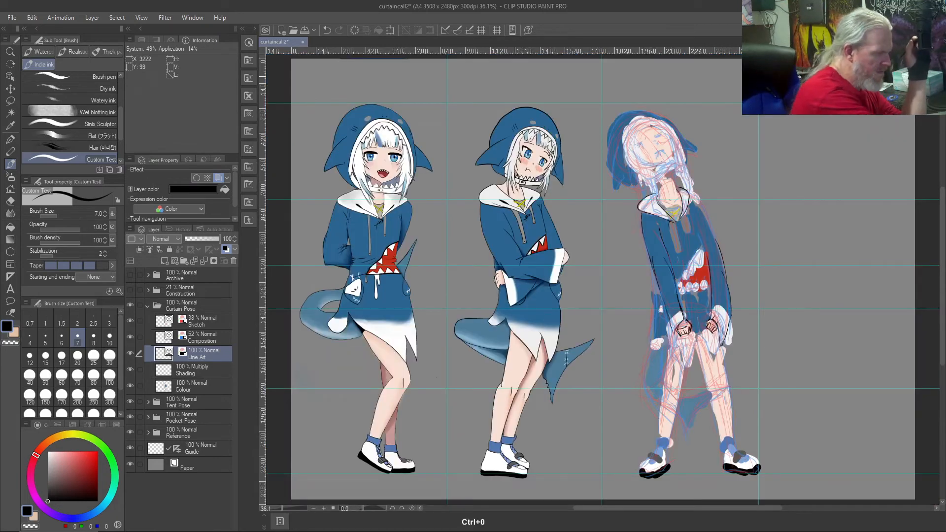
{"action": "mouse_move", "coordinate": [731, 300]}
{"action": "left_mouse_down"}
{"action": "mouse_move", "coordinate": [689, 195]}
{"action": "mouse_move", "coordinate": [734, 291]}
{"action": "left_mouse_up"}
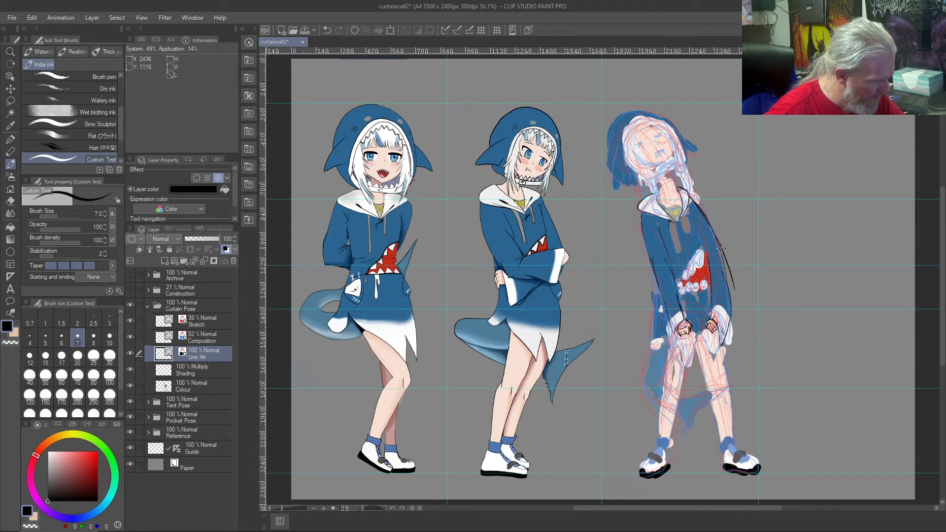
{"action": "left_click_drag", "start_coordinate": [703, 217], "coordinate": [732, 299]}
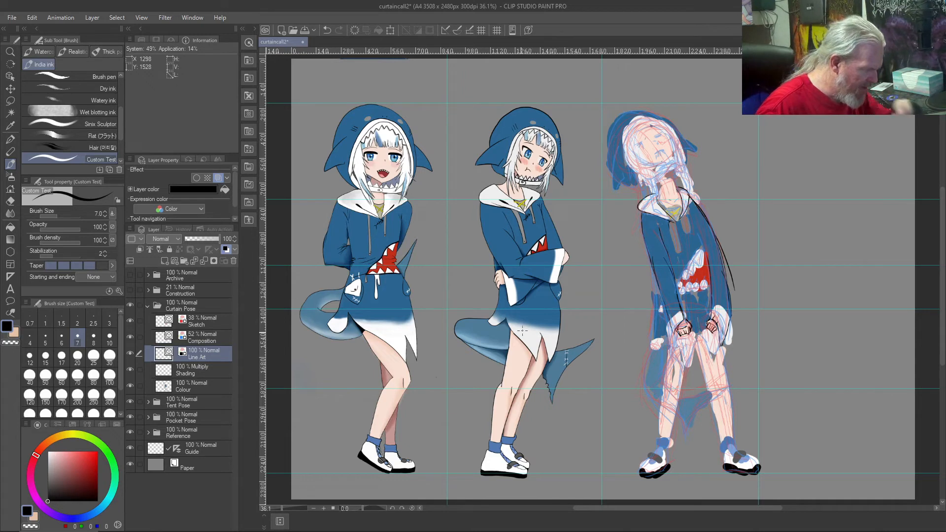
Step: Thicken the black outlines of the third figure's two fists, reinforcing the left fist's sides and lower edge
{"action": "mouse_move", "coordinate": [719, 331]}
{"action": "left_mouse_down"}
{"action": "mouse_move", "coordinate": [706, 332]}
{"action": "mouse_move", "coordinate": [715, 328]}
{"action": "left_mouse_up"}
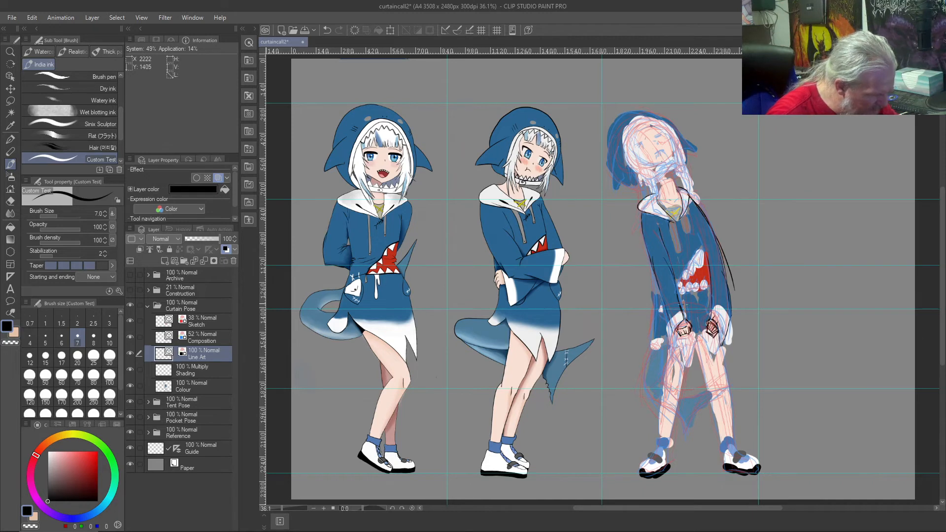
{"action": "mouse_move", "coordinate": [684, 325]}
{"action": "left_mouse_down"}
{"action": "mouse_move", "coordinate": [672, 334]}
{"action": "mouse_move", "coordinate": [680, 340]}
{"action": "mouse_move", "coordinate": [688, 329]}
{"action": "mouse_move", "coordinate": [670, 337]}
{"action": "mouse_move", "coordinate": [689, 326]}
{"action": "left_mouse_up"}
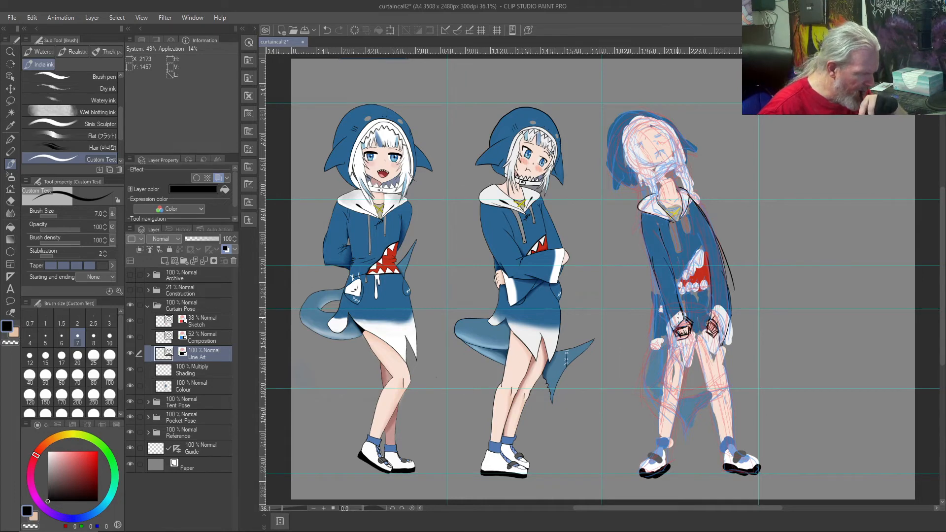
{"action": "scroll", "coordinate": [678, 318], "scroll_direction": "up", "scroll_amount": 6}
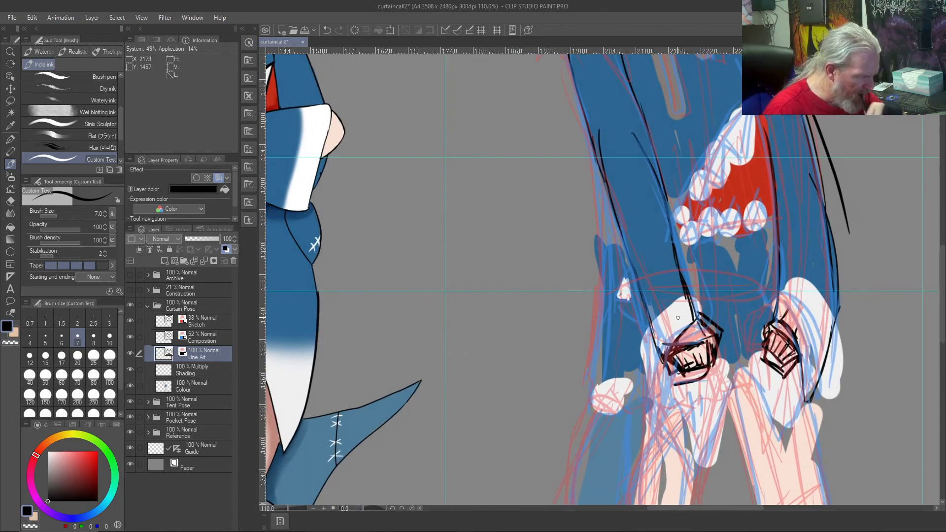
{"action": "mouse_move", "coordinate": [698, 315]}
{"action": "left_mouse_down"}
{"action": "mouse_move", "coordinate": [724, 329]}
{"action": "mouse_move", "coordinate": [719, 372]}
{"action": "mouse_move", "coordinate": [683, 382]}
{"action": "left_mouse_up"}
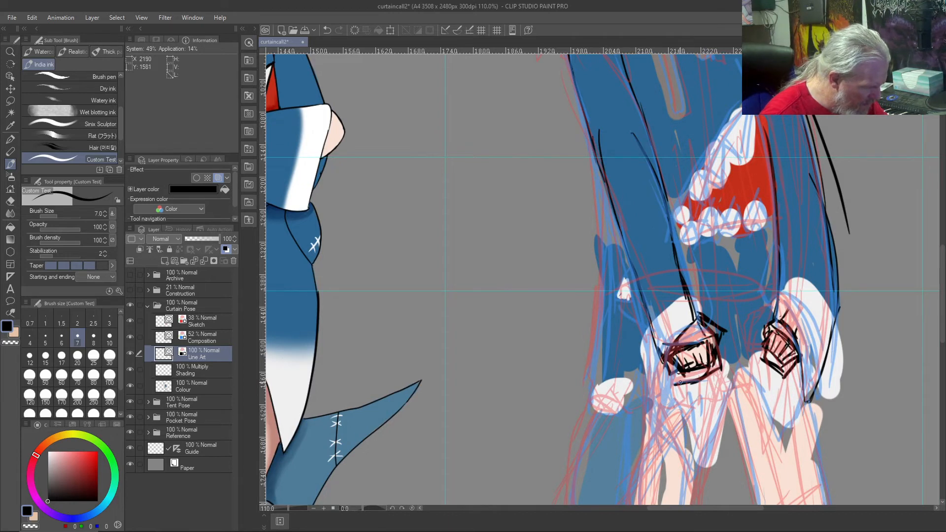
{"action": "left_click_drag", "start_coordinate": [671, 362], "coordinate": [688, 381]}
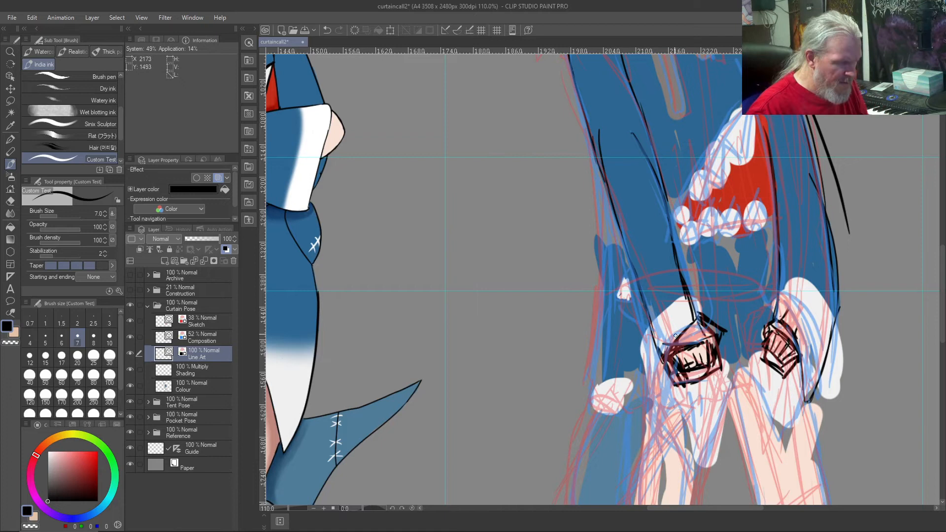
Step: Erase the third figure's inked left fist with the Vector eraser, enlarging the eraser to size 8
{"action": "key", "text": "j"}
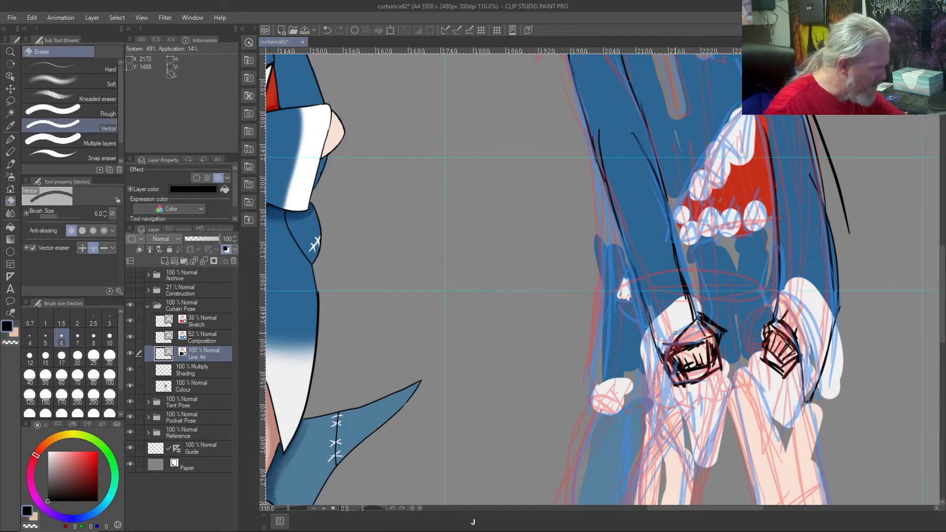
{"action": "left_click_drag", "start_coordinate": [717, 353], "coordinate": [668, 367]}
{"action": "mouse_move", "coordinate": [720, 312]}
{"action": "left_mouse_down"}
{"action": "mouse_move", "coordinate": [692, 354]}
{"action": "mouse_move", "coordinate": [719, 318]}
{"action": "mouse_move", "coordinate": [719, 369]}
{"action": "left_mouse_up"}
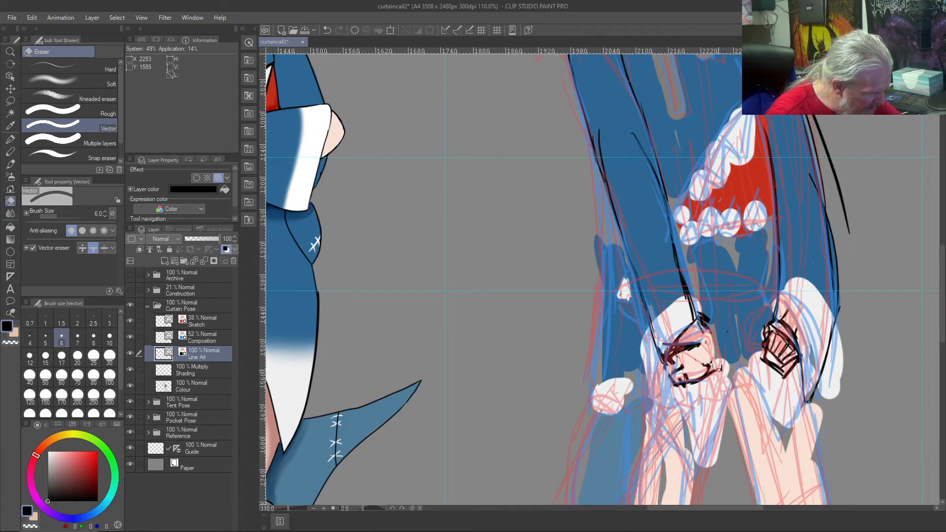
{"action": "left_click_drag", "start_coordinate": [723, 326], "coordinate": [715, 353]}
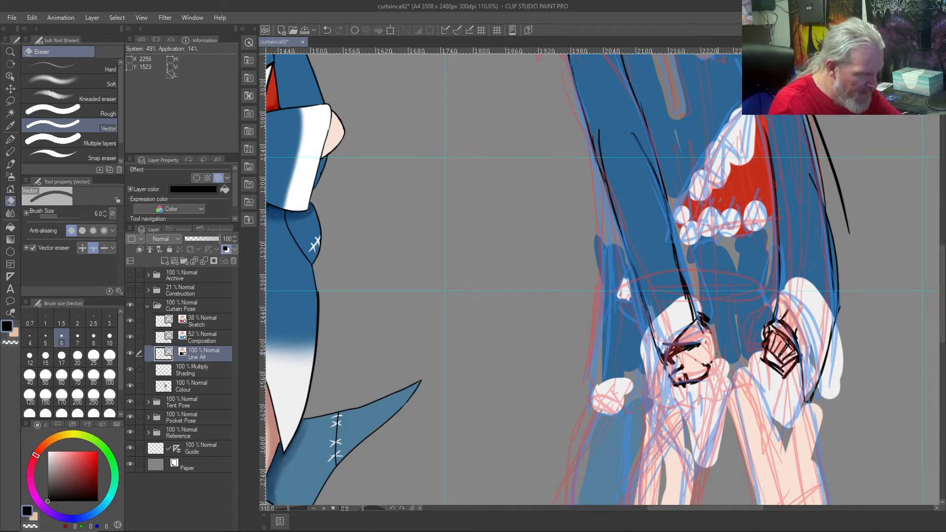
{"action": "key", "text": "bracketright"}
{"action": "key", "text": "bracketright"}
{"action": "mouse_move", "coordinate": [713, 316]}
{"action": "left_mouse_down"}
{"action": "mouse_move", "coordinate": [692, 352]}
{"action": "mouse_move", "coordinate": [663, 378]}
{"action": "left_mouse_up"}
{"action": "mouse_move", "coordinate": [683, 347]}
{"action": "left_mouse_down"}
{"action": "mouse_move", "coordinate": [659, 385]}
{"action": "mouse_move", "coordinate": [687, 339]}
{"action": "mouse_move", "coordinate": [670, 393]}
{"action": "mouse_move", "coordinate": [708, 362]}
{"action": "mouse_move", "coordinate": [705, 372]}
{"action": "mouse_move", "coordinate": [676, 387]}
{"action": "mouse_move", "coordinate": [679, 361]}
{"action": "left_mouse_up"}
Step: Erase the third figure's inked right fist and the leftover finger strokes at the left cuff
{"action": "mouse_move", "coordinate": [764, 351]}
{"action": "left_mouse_down"}
{"action": "mouse_move", "coordinate": [788, 378]}
{"action": "mouse_move", "coordinate": [787, 341]}
{"action": "mouse_move", "coordinate": [790, 361]}
{"action": "mouse_move", "coordinate": [776, 330]}
{"action": "mouse_move", "coordinate": [795, 376]}
{"action": "mouse_move", "coordinate": [777, 325]}
{"action": "mouse_move", "coordinate": [787, 383]}
{"action": "mouse_move", "coordinate": [765, 333]}
{"action": "mouse_move", "coordinate": [767, 367]}
{"action": "left_mouse_up"}
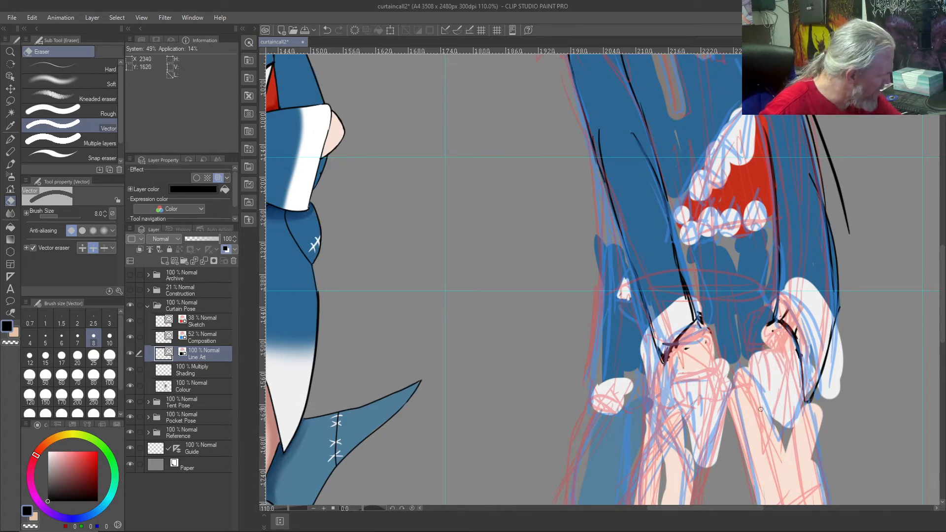
{"action": "left_click_drag", "start_coordinate": [773, 340], "coordinate": [759, 313]}
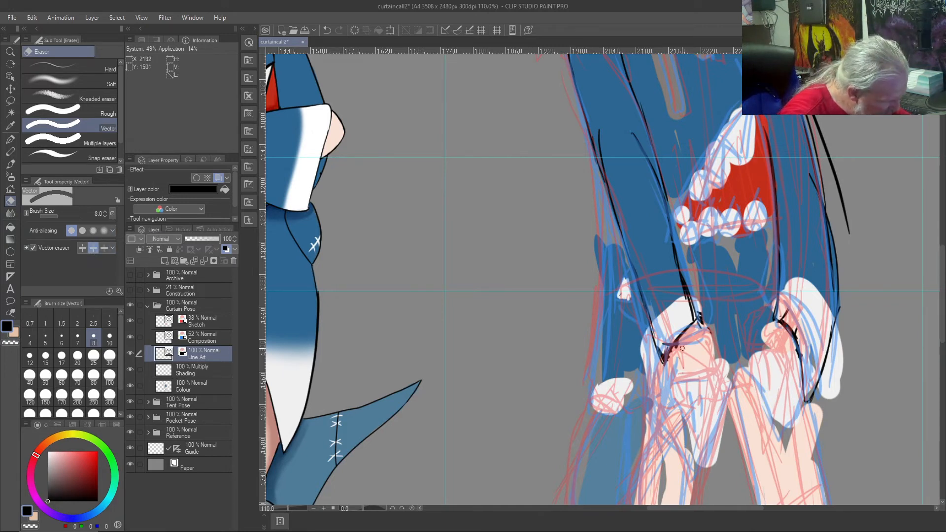
{"action": "mouse_move", "coordinate": [680, 344]}
{"action": "left_mouse_down"}
{"action": "mouse_move", "coordinate": [669, 364]}
{"action": "mouse_move", "coordinate": [682, 348]}
{"action": "left_mouse_up"}
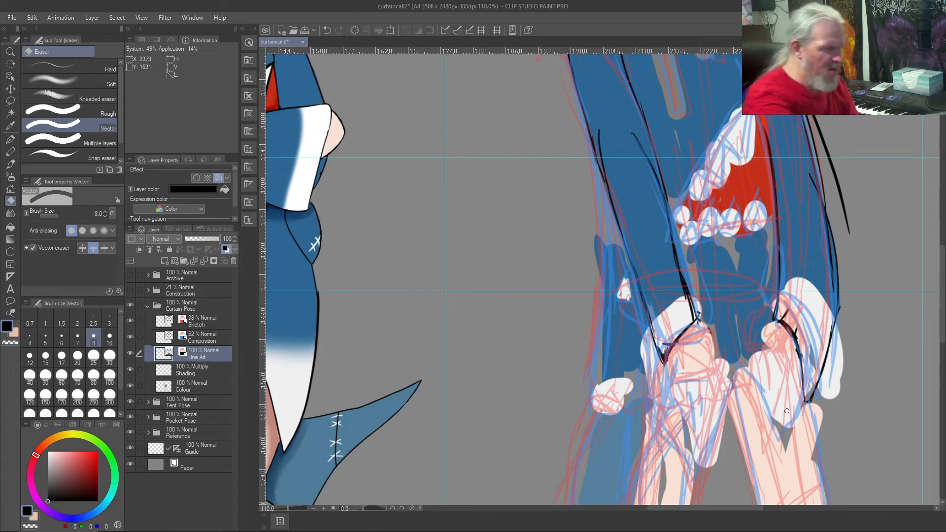
Step: Ink the third figure's right fist in black with the size 7 India ink brush, adding knuckle and finger lines
{"action": "key", "text": "b"}
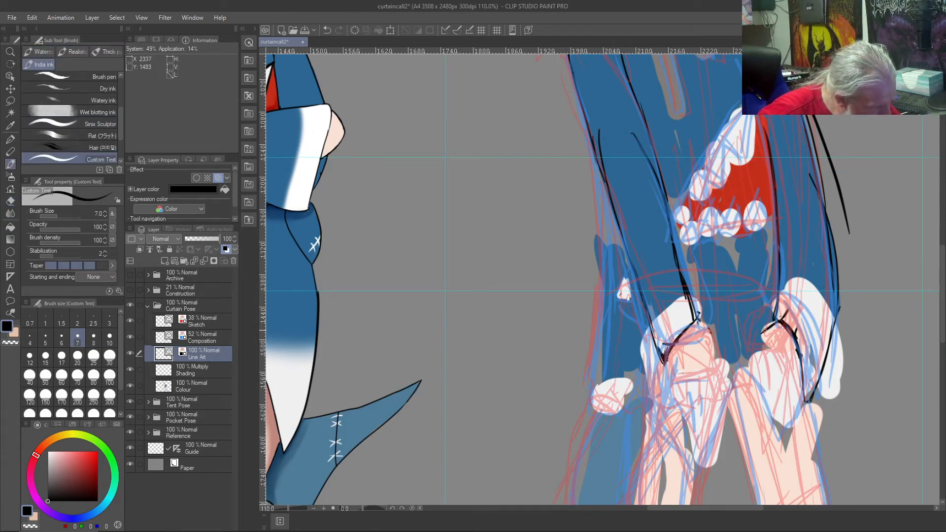
{"action": "mouse_move", "coordinate": [767, 338]}
{"action": "left_mouse_down"}
{"action": "mouse_move", "coordinate": [756, 347]}
{"action": "mouse_move", "coordinate": [773, 377]}
{"action": "left_mouse_up"}
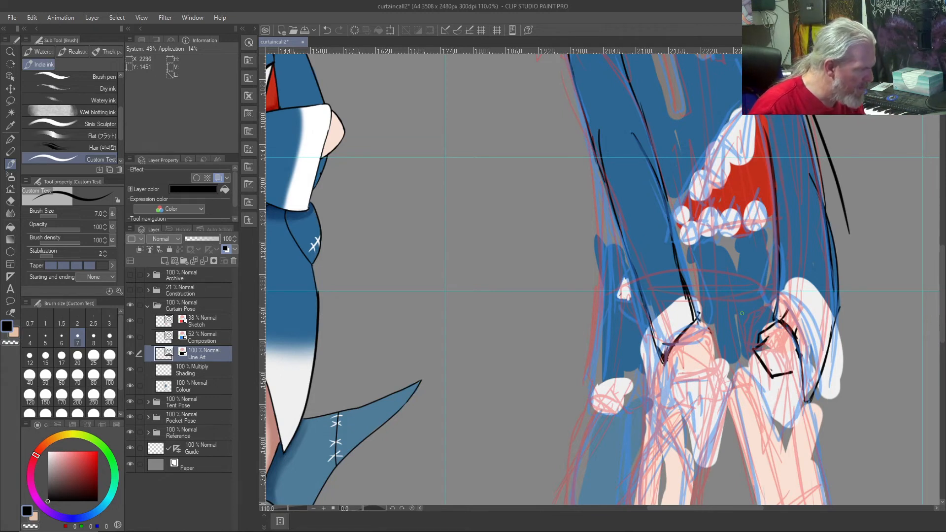
{"action": "mouse_move", "coordinate": [768, 337]}
{"action": "left_mouse_down"}
{"action": "mouse_move", "coordinate": [793, 374]}
{"action": "mouse_move", "coordinate": [795, 351]}
{"action": "mouse_move", "coordinate": [793, 366]}
{"action": "left_mouse_up"}
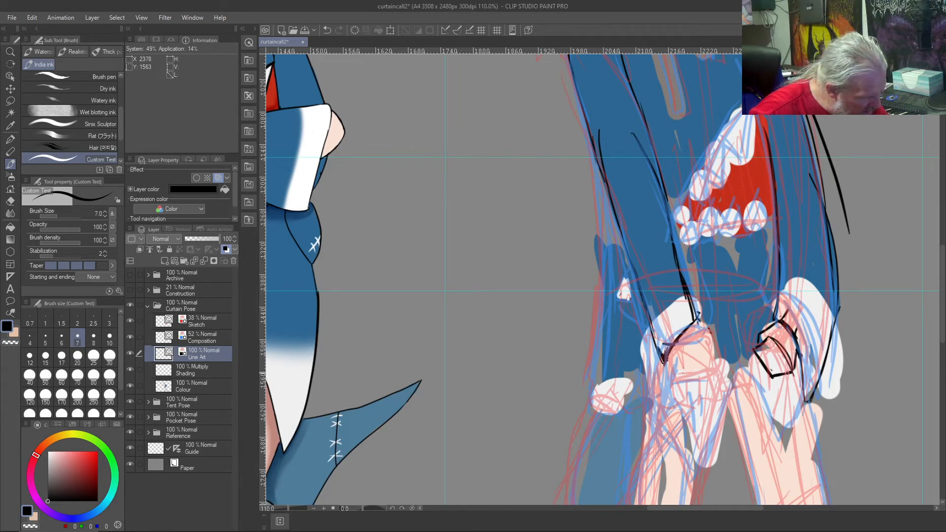
{"action": "mouse_move", "coordinate": [784, 366]}
{"action": "left_mouse_down"}
{"action": "mouse_move", "coordinate": [767, 370]}
{"action": "mouse_move", "coordinate": [764, 356]}
{"action": "left_mouse_up"}
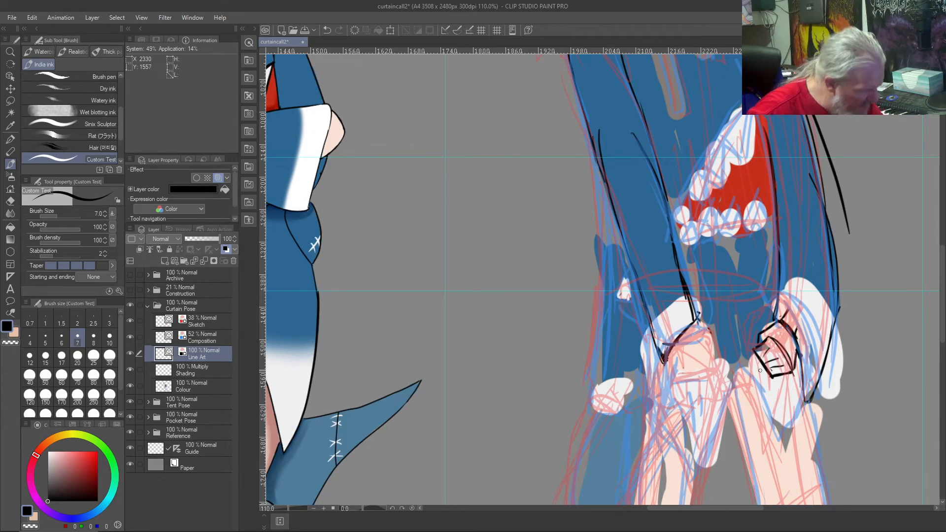
Step: Ink the third figure's left fist in black below its cuff, adding the finger divisions and reinforcing its upper edge
{"action": "mouse_move", "coordinate": [694, 322]}
{"action": "left_mouse_down"}
{"action": "mouse_move", "coordinate": [712, 332]}
{"action": "mouse_move", "coordinate": [717, 373]}
{"action": "mouse_move", "coordinate": [680, 393]}
{"action": "left_mouse_up"}
{"action": "mouse_move", "coordinate": [713, 364]}
{"action": "left_mouse_down"}
{"action": "mouse_move", "coordinate": [676, 379]}
{"action": "mouse_move", "coordinate": [684, 381]}
{"action": "left_mouse_up"}
{"action": "mouse_move", "coordinate": [707, 340]}
{"action": "left_mouse_down"}
{"action": "mouse_move", "coordinate": [671, 357]}
{"action": "mouse_move", "coordinate": [699, 371]}
{"action": "mouse_move", "coordinate": [684, 380]}
{"action": "left_mouse_up"}
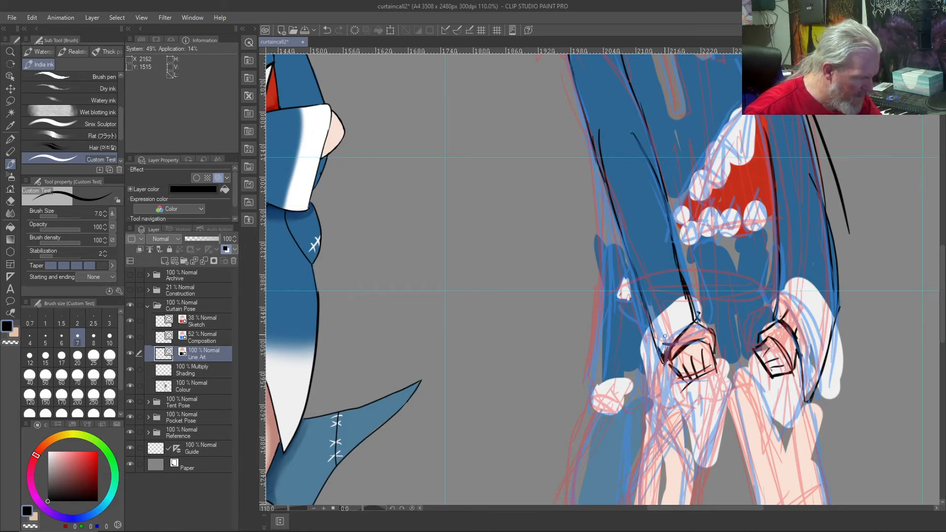
{"action": "mouse_move", "coordinate": [705, 330]}
{"action": "left_mouse_down"}
{"action": "mouse_move", "coordinate": [714, 357]}
{"action": "mouse_move", "coordinate": [677, 354]}
{"action": "left_mouse_up"}
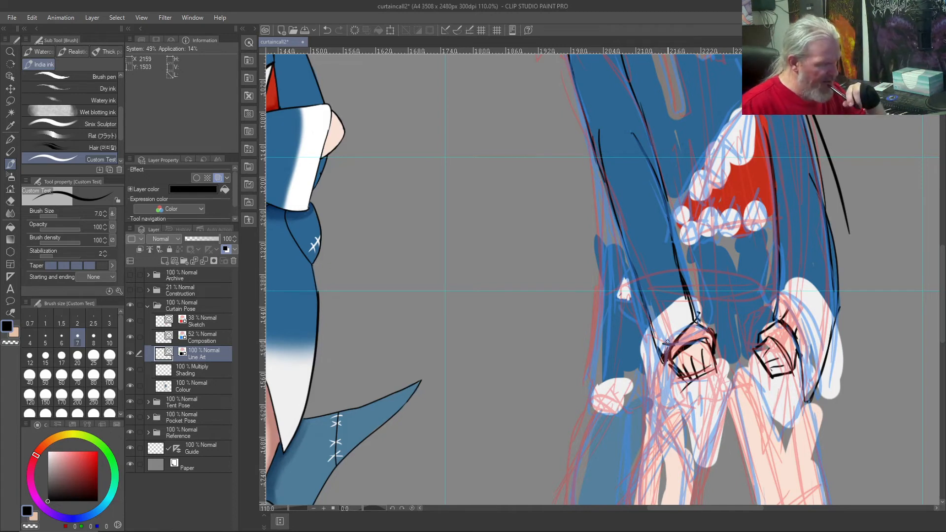
Step: Ink the outline of the shark mouth on the third figure's hoodie and its jagged upper and lower teeth
{"action": "left_click_drag", "start_coordinate": [742, 109], "coordinate": [674, 234]}
{"action": "left_click_drag", "start_coordinate": [771, 222], "coordinate": [676, 235]}
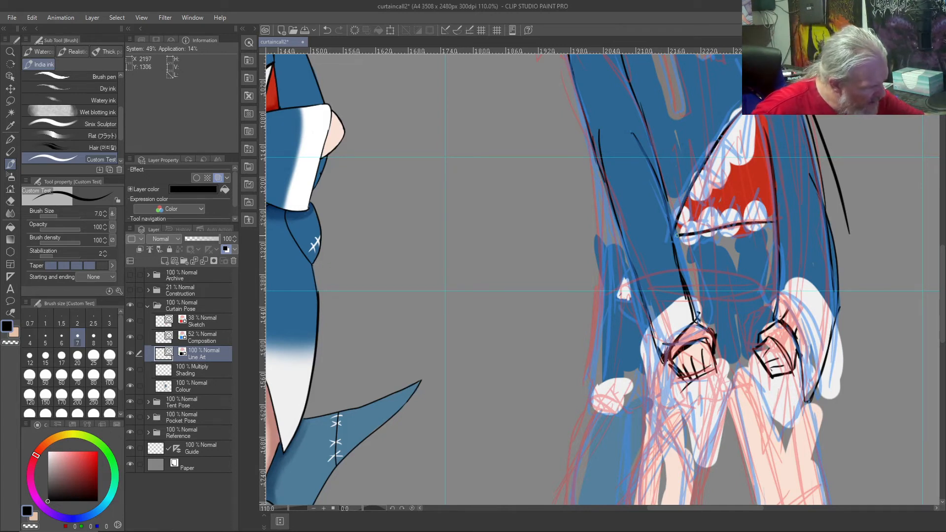
{"action": "mouse_move", "coordinate": [762, 215]}
{"action": "left_mouse_down"}
{"action": "mouse_move", "coordinate": [757, 206]}
{"action": "mouse_move", "coordinate": [750, 219]}
{"action": "mouse_move", "coordinate": [736, 203]}
{"action": "mouse_move", "coordinate": [722, 221]}
{"action": "mouse_move", "coordinate": [711, 209]}
{"action": "mouse_move", "coordinate": [680, 234]}
{"action": "mouse_move", "coordinate": [685, 223]}
{"action": "left_mouse_up"}
{"action": "mouse_move", "coordinate": [691, 196]}
{"action": "left_mouse_down"}
{"action": "mouse_move", "coordinate": [695, 212]}
{"action": "mouse_move", "coordinate": [705, 186]}
{"action": "left_mouse_up"}
{"action": "mouse_move", "coordinate": [703, 192]}
{"action": "left_mouse_down"}
{"action": "mouse_move", "coordinate": [703, 166]}
{"action": "mouse_move", "coordinate": [727, 202]}
{"action": "left_mouse_up"}
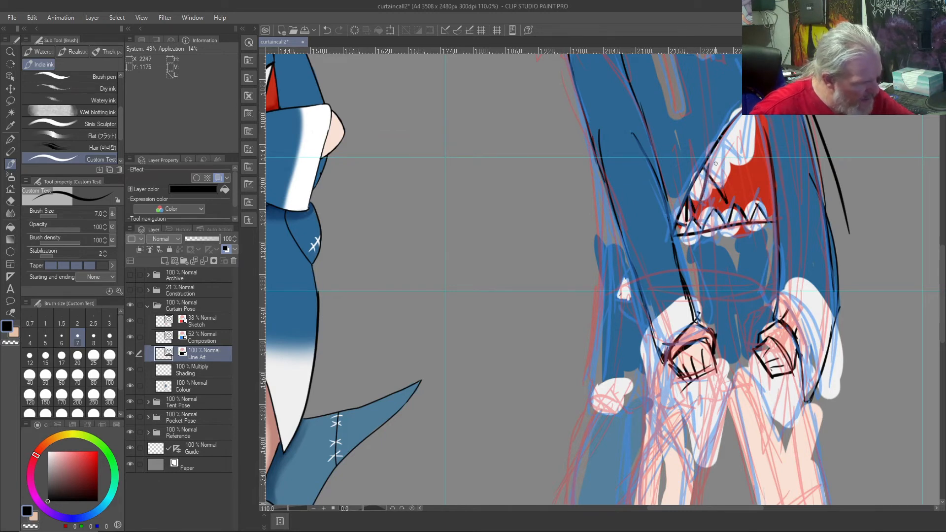
{"action": "key", "text": "ctrl+z"}
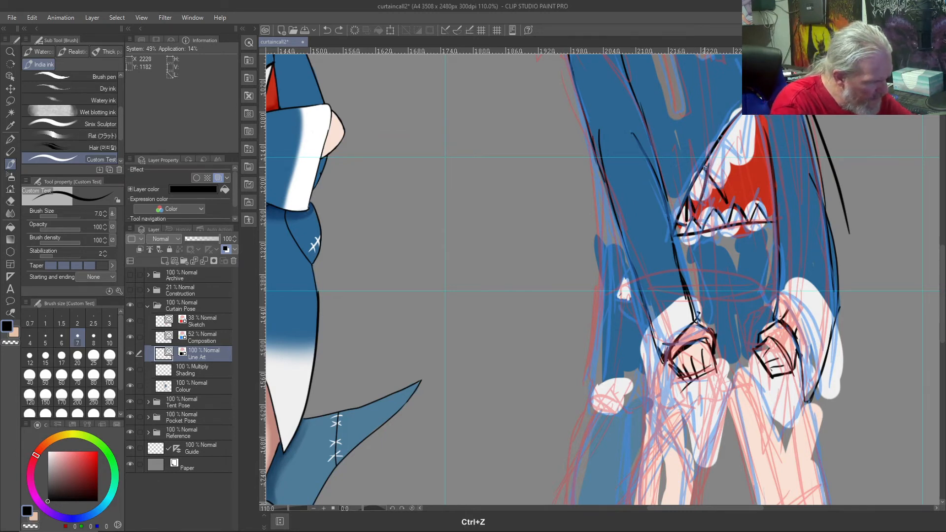
{"action": "key", "text": "ctrl+z"}
{"action": "mouse_move", "coordinate": [705, 163]}
{"action": "left_mouse_down"}
{"action": "mouse_move", "coordinate": [721, 185]}
{"action": "mouse_move", "coordinate": [724, 143]}
{"action": "mouse_move", "coordinate": [743, 161]}
{"action": "mouse_move", "coordinate": [747, 143]}
{"action": "left_mouse_up"}
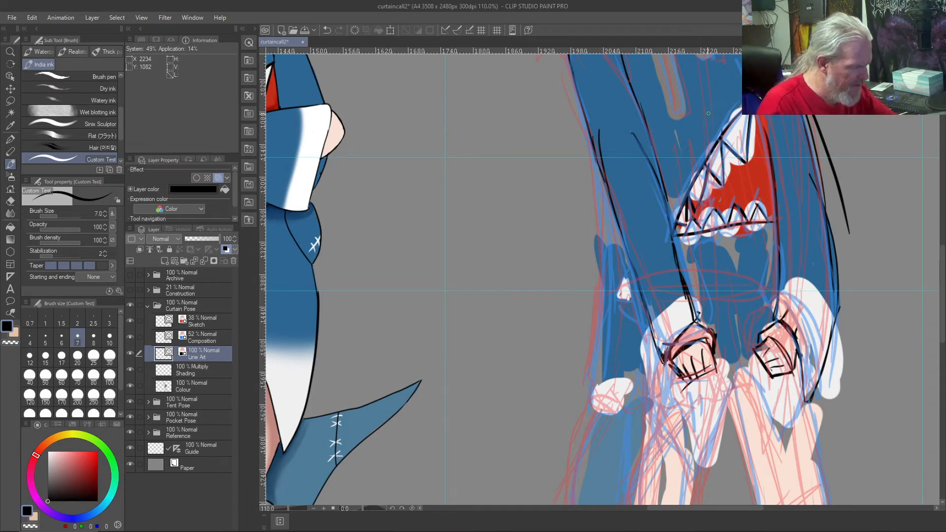
Step: Ink the third figure's hoodie drawstrings and the small stitch mark just below the collar's point
{"action": "left_click_drag", "start_coordinate": [544, 248], "coordinate": [580, 443]}
{"action": "mouse_move", "coordinate": [674, 216]}
{"action": "left_mouse_down"}
{"action": "mouse_move", "coordinate": [701, 310]}
{"action": "mouse_move", "coordinate": [689, 214]}
{"action": "mouse_move", "coordinate": [717, 207]}
{"action": "mouse_move", "coordinate": [729, 260]}
{"action": "mouse_move", "coordinate": [709, 196]}
{"action": "left_mouse_up"}
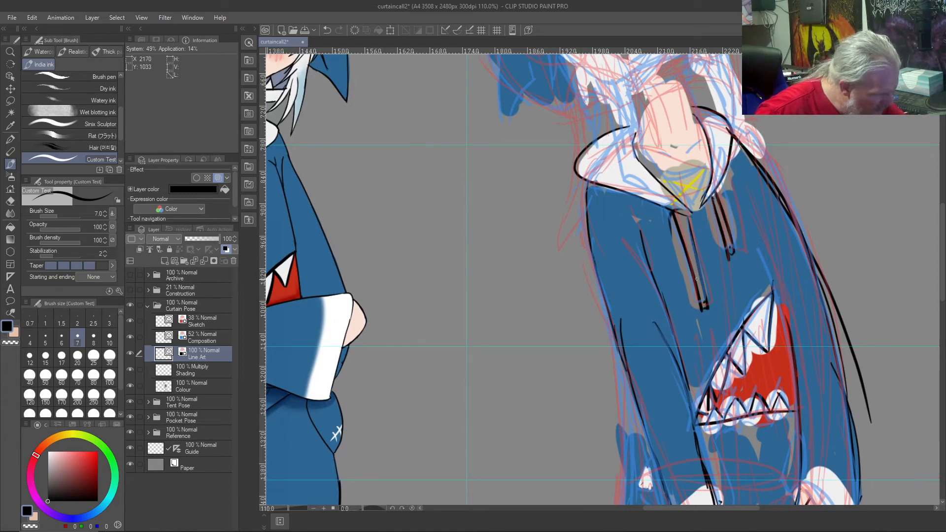
{"action": "left_click_drag", "start_coordinate": [703, 215], "coordinate": [709, 213]}
{"action": "left_click_drag", "start_coordinate": [710, 212], "coordinate": [698, 226]}
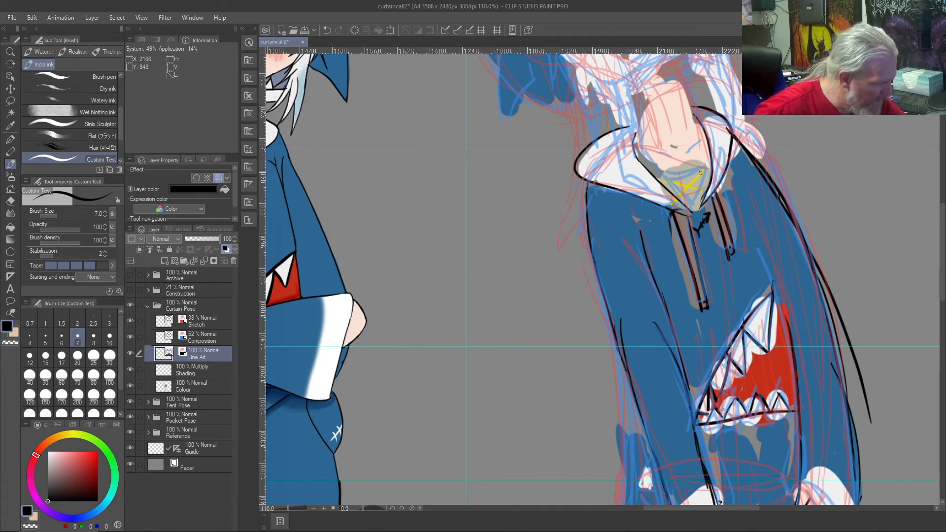
Step: Ink the curved neckline above the yellow shirt detail, both sides of the third figure's neck, and the collarbones
{"action": "left_click_drag", "start_coordinate": [707, 169], "coordinate": [659, 183]}
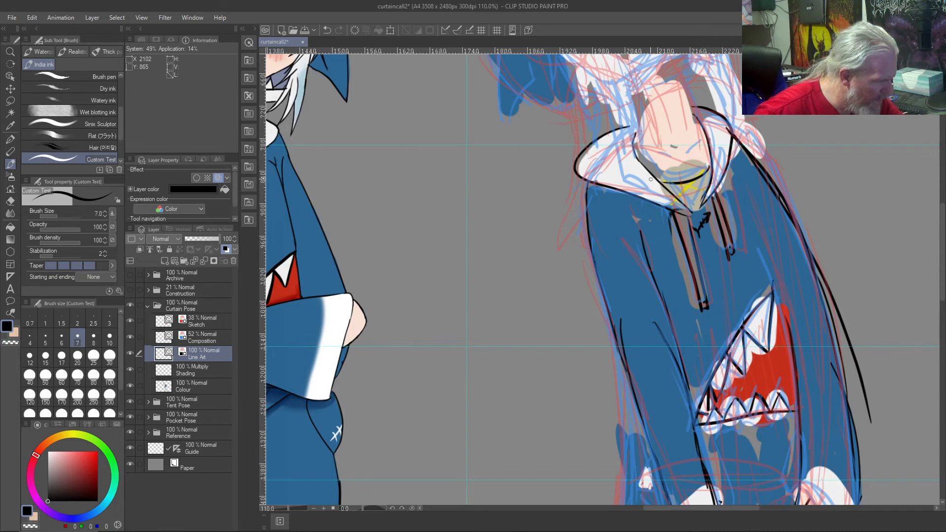
{"action": "mouse_move", "coordinate": [698, 144]}
{"action": "left_mouse_down"}
{"action": "mouse_move", "coordinate": [682, 94]}
{"action": "mouse_move", "coordinate": [692, 124]}
{"action": "mouse_move", "coordinate": [659, 75]}
{"action": "mouse_move", "coordinate": [688, 129]}
{"action": "mouse_move", "coordinate": [671, 67]}
{"action": "mouse_move", "coordinate": [682, 95]}
{"action": "mouse_move", "coordinate": [673, 72]}
{"action": "left_mouse_up"}
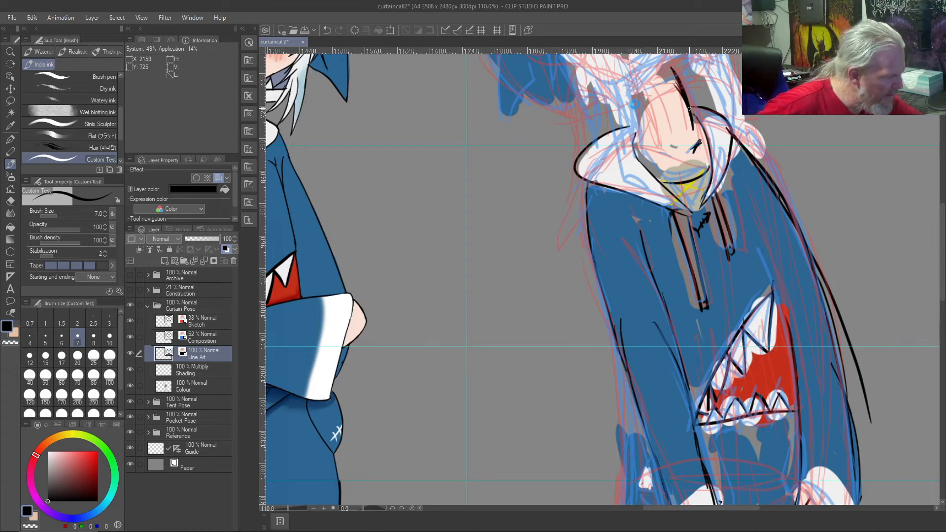
{"action": "mouse_move", "coordinate": [636, 121]}
{"action": "left_mouse_down"}
{"action": "mouse_move", "coordinate": [637, 131]}
{"action": "mouse_move", "coordinate": [633, 91]}
{"action": "mouse_move", "coordinate": [637, 135]}
{"action": "left_mouse_up"}
{"action": "mouse_move", "coordinate": [636, 101]}
{"action": "left_mouse_down"}
{"action": "mouse_move", "coordinate": [638, 138]}
{"action": "mouse_move", "coordinate": [631, 89]}
{"action": "mouse_move", "coordinate": [659, 157]}
{"action": "mouse_move", "coordinate": [641, 151]}
{"action": "left_mouse_up"}
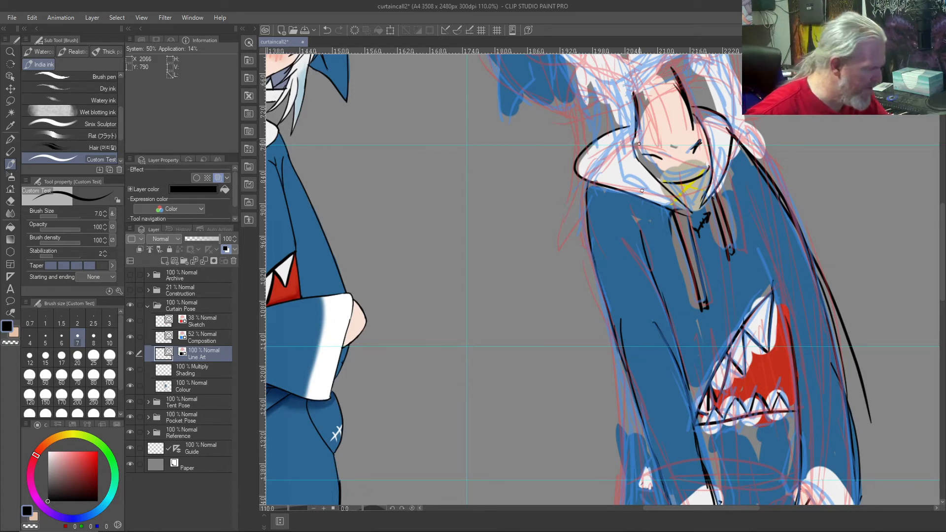
Step: Ink fold lines on both sides of the third figure's white collar, redoing the right fold
{"action": "mouse_move", "coordinate": [664, 198]}
{"action": "left_mouse_down"}
{"action": "mouse_move", "coordinate": [619, 176]}
{"action": "mouse_move", "coordinate": [653, 190]}
{"action": "left_mouse_up"}
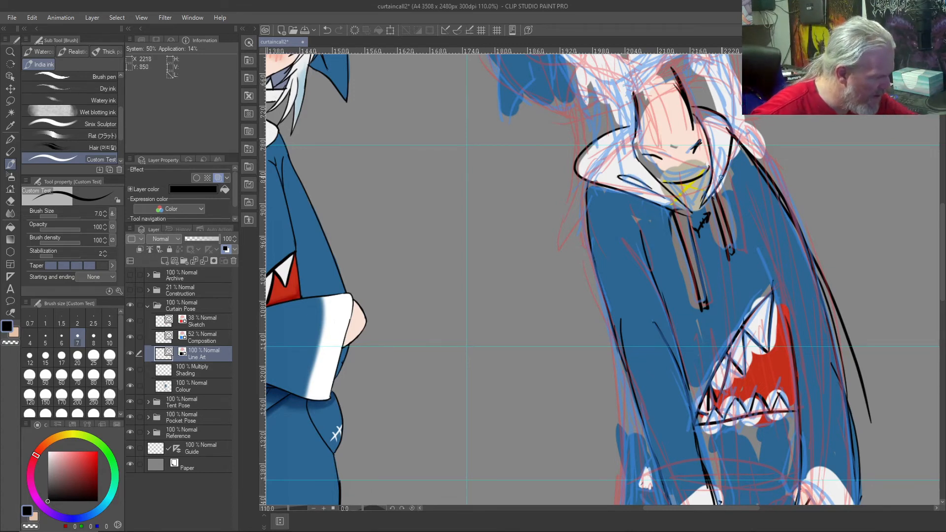
{"action": "mouse_move", "coordinate": [717, 183]}
{"action": "left_mouse_down"}
{"action": "mouse_move", "coordinate": [725, 152]}
{"action": "mouse_move", "coordinate": [718, 171]}
{"action": "left_mouse_up"}
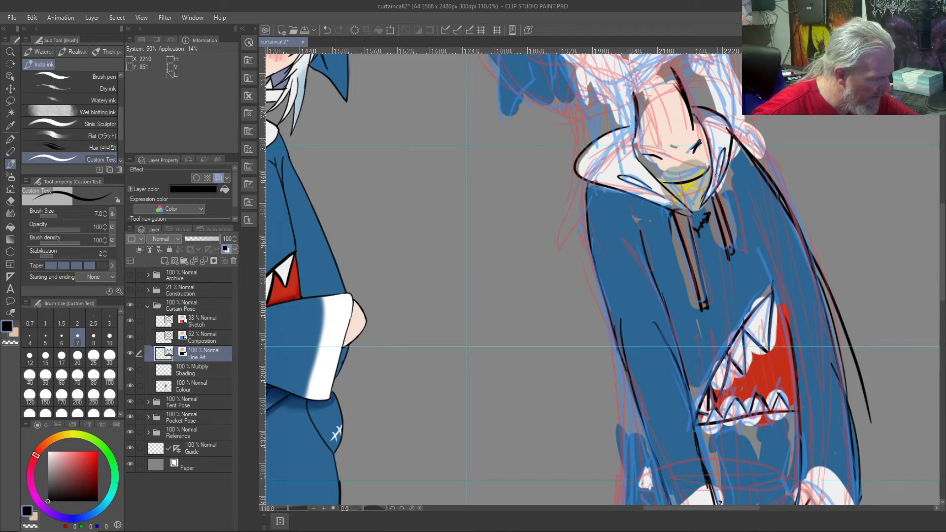
{"action": "key", "text": "ctrl+z"}
{"action": "mouse_move", "coordinate": [714, 186]}
{"action": "left_mouse_down"}
{"action": "mouse_move", "coordinate": [723, 146]}
{"action": "mouse_move", "coordinate": [714, 183]}
{"action": "left_mouse_up"}
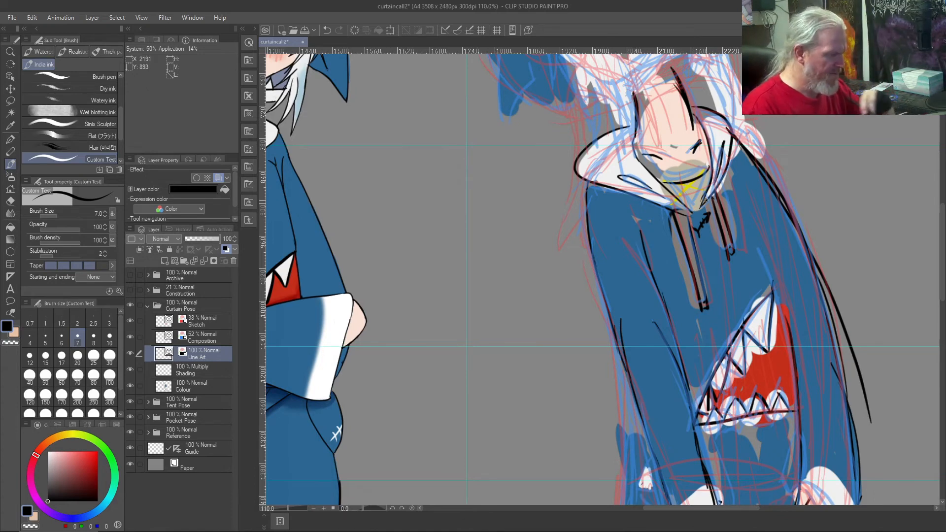
Step: Ink the line running alongside the third figure's shark mouth up toward the chest
{"action": "mouse_move", "coordinate": [541, 273]}
{"action": "left_mouse_down"}
{"action": "mouse_move", "coordinate": [520, 452]}
{"action": "mouse_move", "coordinate": [503, 414]}
{"action": "left_mouse_up"}
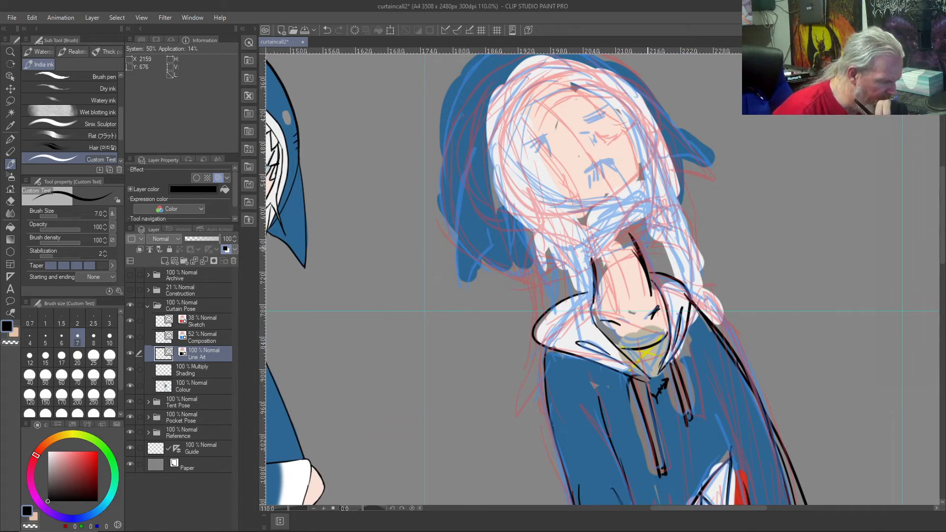
{"action": "scroll", "coordinate": [647, 248], "scroll_direction": "down", "scroll_amount": 4}
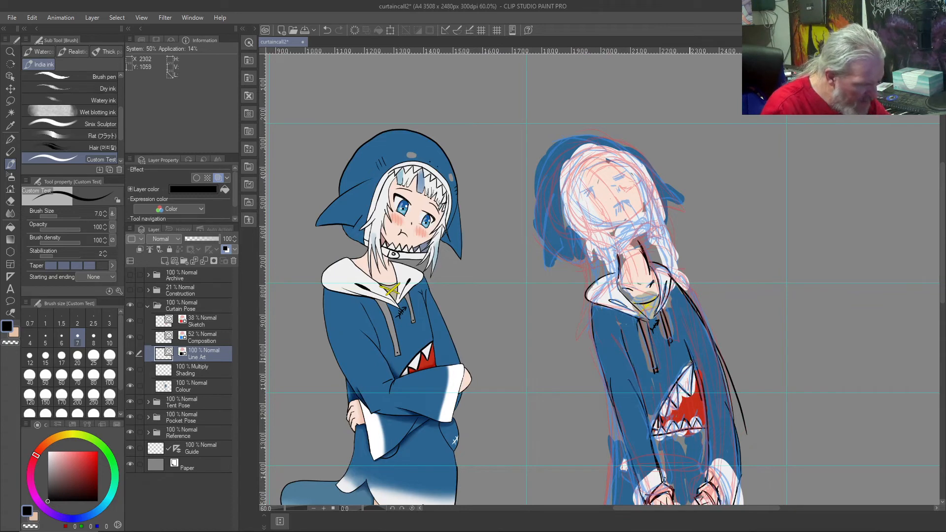
{"action": "key", "text": "ctrl+z"}
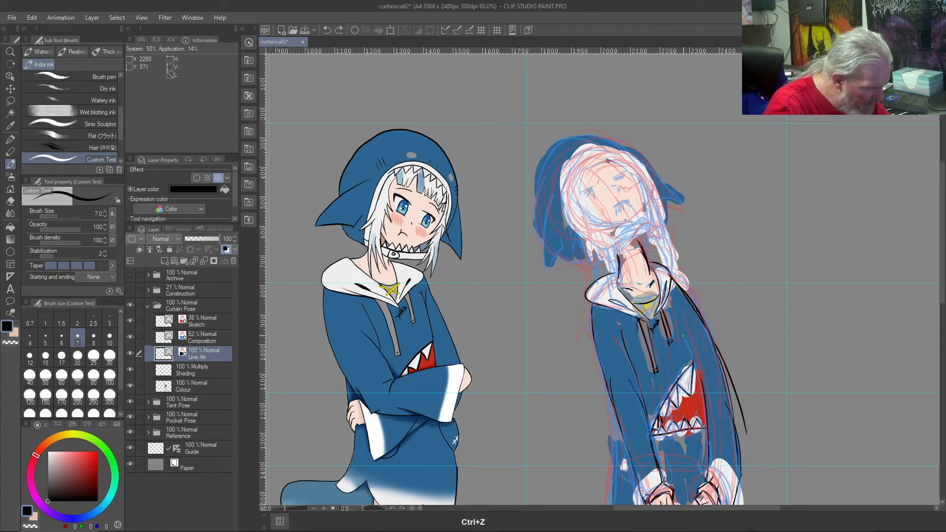
{"action": "left_click_drag", "start_coordinate": [701, 378], "coordinate": [683, 343]}
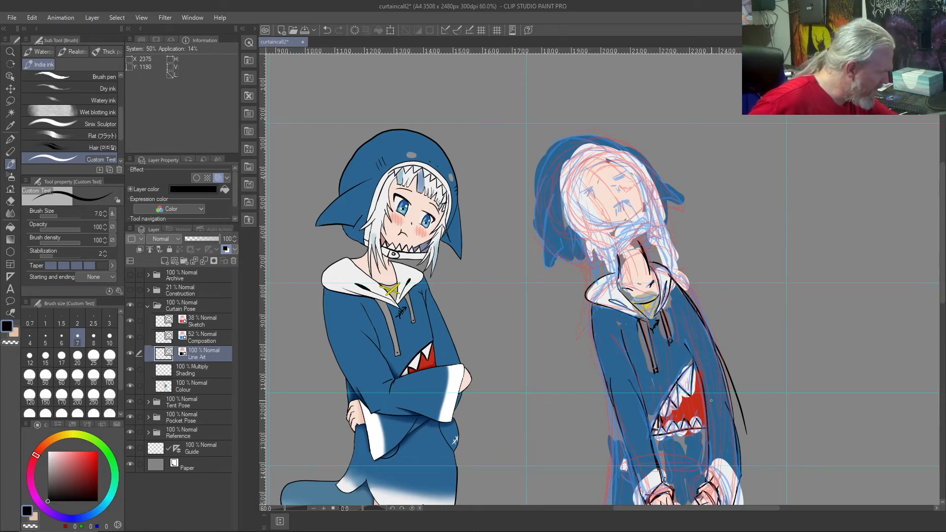
Step: Hide the Sketch and Composition layers to check the line art over the flat colours, and show both again
{"action": "left_click", "coordinate": [130, 321]}
{"action": "left_click", "coordinate": [130, 336]}
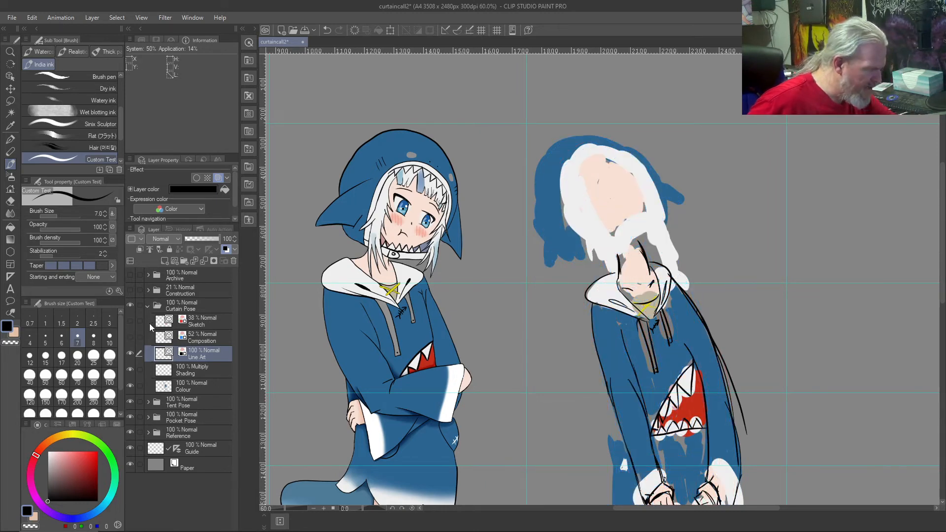
{"action": "left_click", "coordinate": [130, 337]}
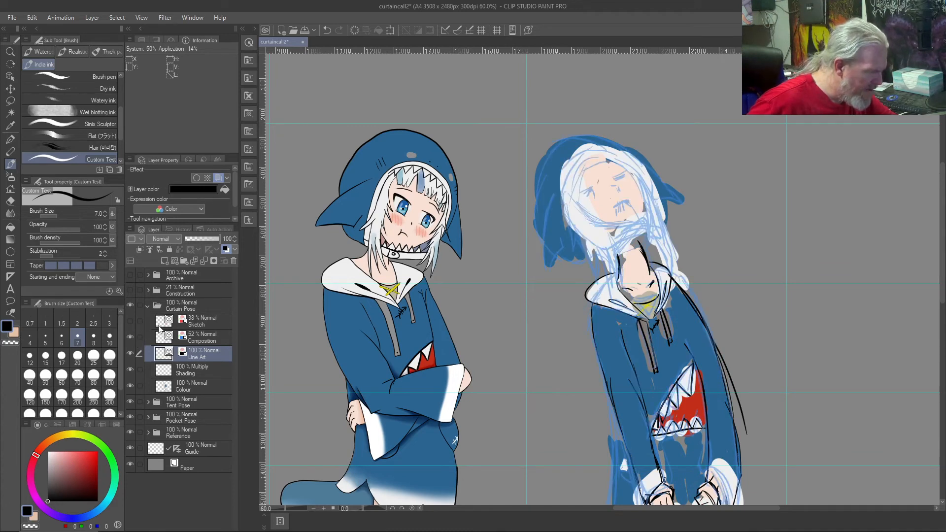
{"action": "left_click", "coordinate": [130, 321]}
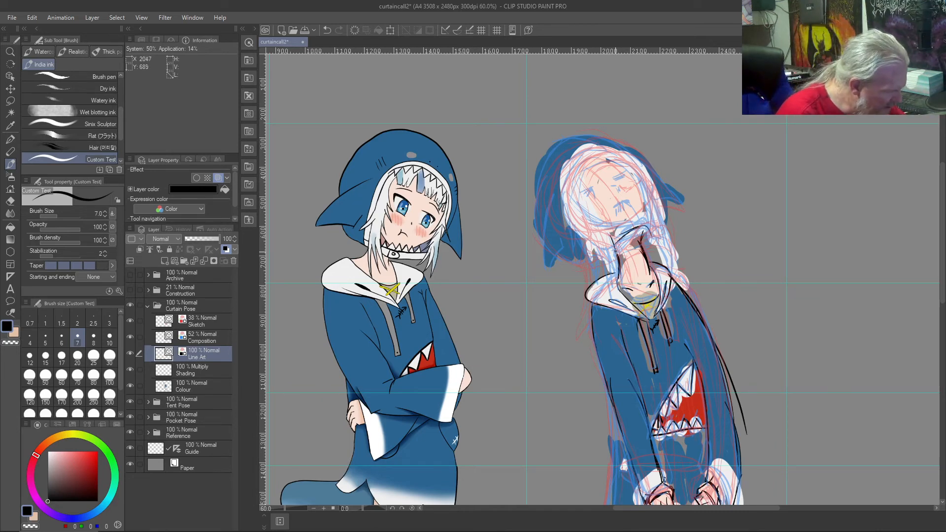
Step: Ink the third figure's left side hair from the locks beside the neck up to the left part of the fringe
{"action": "mouse_move", "coordinate": [617, 247]}
{"action": "left_mouse_down"}
{"action": "mouse_move", "coordinate": [614, 265]}
{"action": "mouse_move", "coordinate": [607, 249]}
{"action": "left_mouse_up"}
{"action": "left_click_drag", "start_coordinate": [614, 281], "coordinate": [602, 256]}
{"action": "left_click_drag", "start_coordinate": [601, 255], "coordinate": [613, 300]}
{"action": "mouse_move", "coordinate": [609, 287]}
{"action": "left_mouse_down"}
{"action": "mouse_move", "coordinate": [579, 231]}
{"action": "mouse_move", "coordinate": [586, 275]}
{"action": "mouse_move", "coordinate": [590, 229]}
{"action": "mouse_move", "coordinate": [575, 220]}
{"action": "mouse_move", "coordinate": [591, 275]}
{"action": "left_mouse_up"}
{"action": "left_click_drag", "start_coordinate": [590, 242], "coordinate": [590, 265]}
{"action": "mouse_move", "coordinate": [575, 227]}
{"action": "left_mouse_down"}
{"action": "mouse_move", "coordinate": [567, 171]}
{"action": "mouse_move", "coordinate": [569, 203]}
{"action": "left_mouse_up"}
{"action": "mouse_move", "coordinate": [597, 150]}
{"action": "left_mouse_down"}
{"action": "mouse_move", "coordinate": [608, 161]}
{"action": "mouse_move", "coordinate": [570, 174]}
{"action": "mouse_move", "coordinate": [580, 177]}
{"action": "mouse_move", "coordinate": [575, 193]}
{"action": "left_mouse_up"}
{"action": "left_click_drag", "start_coordinate": [579, 180], "coordinate": [569, 193]}
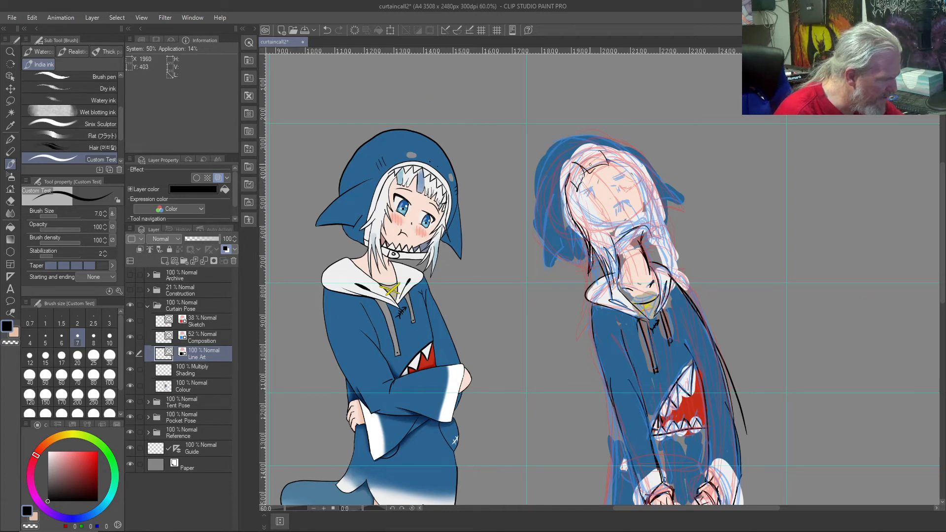
Step: Ink the rest of the third figure's fringe, the right side hair down past the neck, and strands framing the face
{"action": "left_click_drag", "start_coordinate": [608, 164], "coordinate": [628, 166]}
{"action": "mouse_move", "coordinate": [623, 151]}
{"action": "left_mouse_down"}
{"action": "mouse_move", "coordinate": [586, 150]}
{"action": "mouse_move", "coordinate": [604, 149]}
{"action": "mouse_move", "coordinate": [569, 172]}
{"action": "left_mouse_up"}
{"action": "left_click_drag", "start_coordinate": [628, 164], "coordinate": [644, 193]}
{"action": "mouse_move", "coordinate": [629, 154]}
{"action": "left_mouse_down"}
{"action": "mouse_move", "coordinate": [647, 189]}
{"action": "mouse_move", "coordinate": [673, 199]}
{"action": "mouse_move", "coordinate": [637, 171]}
{"action": "mouse_move", "coordinate": [662, 214]}
{"action": "mouse_move", "coordinate": [675, 261]}
{"action": "left_mouse_up"}
{"action": "left_click_drag", "start_coordinate": [668, 224], "coordinate": [671, 240]}
{"action": "mouse_move", "coordinate": [671, 238]}
{"action": "left_mouse_down"}
{"action": "mouse_move", "coordinate": [675, 262]}
{"action": "mouse_move", "coordinate": [654, 232]}
{"action": "mouse_move", "coordinate": [661, 241]}
{"action": "mouse_move", "coordinate": [650, 242]}
{"action": "mouse_move", "coordinate": [664, 273]}
{"action": "left_mouse_up"}
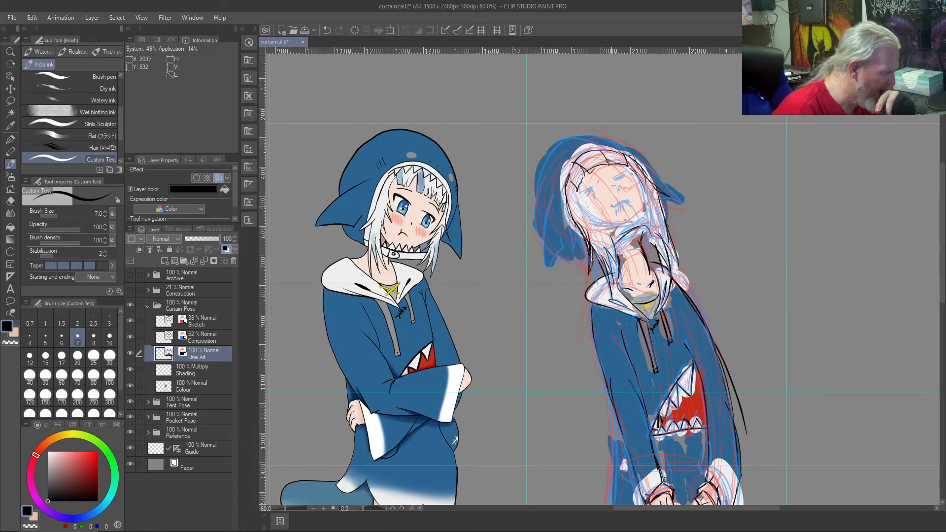
{"action": "left_click_drag", "start_coordinate": [646, 216], "coordinate": [663, 273]}
{"action": "mouse_move", "coordinate": [668, 239]}
{"action": "left_mouse_down"}
{"action": "mouse_move", "coordinate": [658, 271]}
{"action": "mouse_move", "coordinate": [663, 254]}
{"action": "left_mouse_up"}
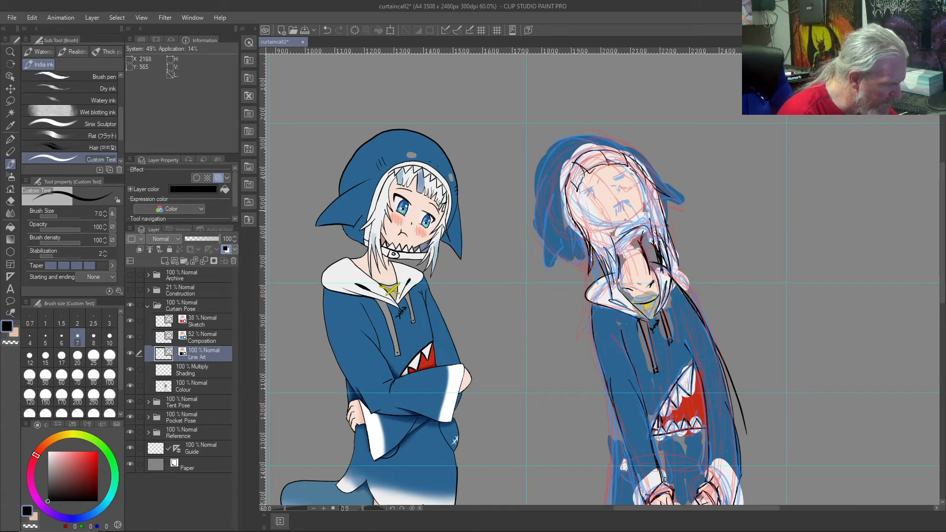
{"action": "mouse_move", "coordinate": [652, 203]}
{"action": "left_mouse_down"}
{"action": "mouse_move", "coordinate": [643, 228]}
{"action": "mouse_move", "coordinate": [645, 175]}
{"action": "mouse_move", "coordinate": [644, 187]}
{"action": "mouse_move", "coordinate": [632, 168]}
{"action": "left_mouse_up"}
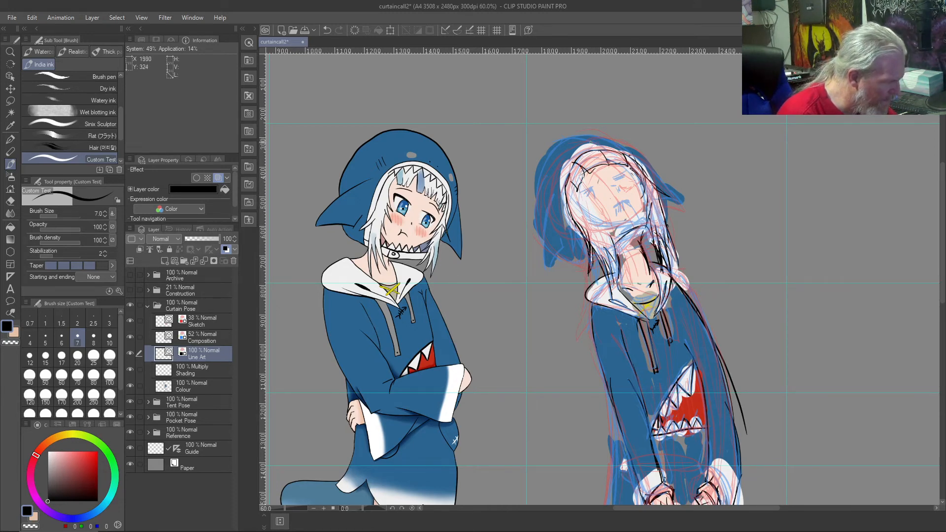
{"action": "left_click_drag", "start_coordinate": [577, 188], "coordinate": [612, 231]}
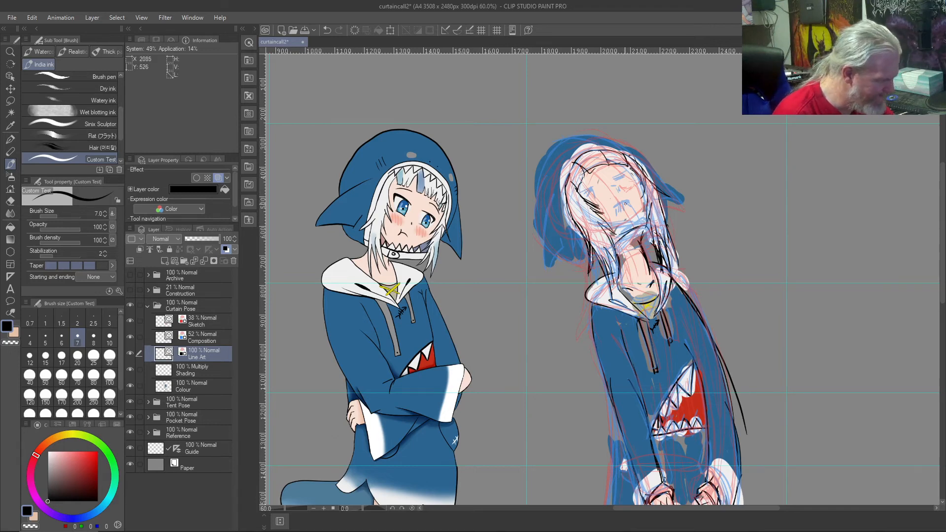
Step: Ink the third figure's small open mouth, undoing rough attempts and redrawing it as a rounded arch
{"action": "left_click_drag", "start_coordinate": [620, 200], "coordinate": [613, 212]}
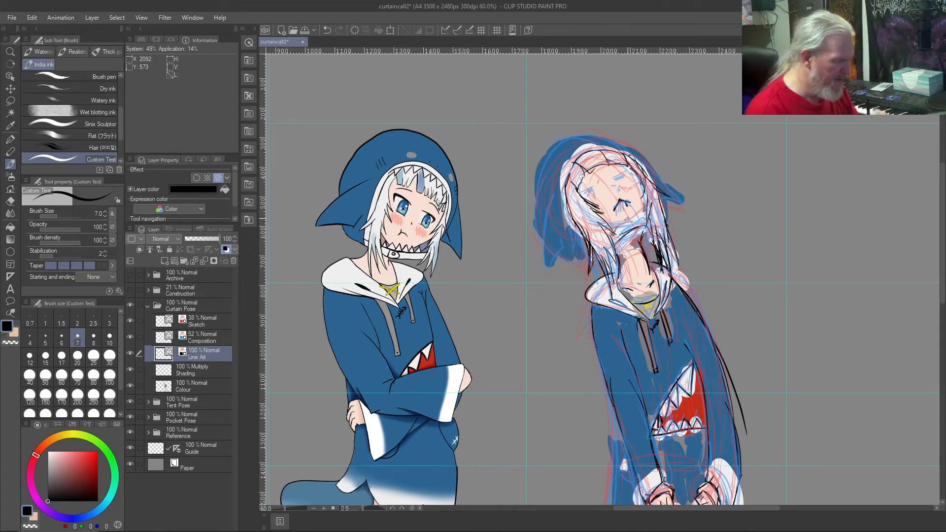
{"action": "key", "text": "ctrl+z"}
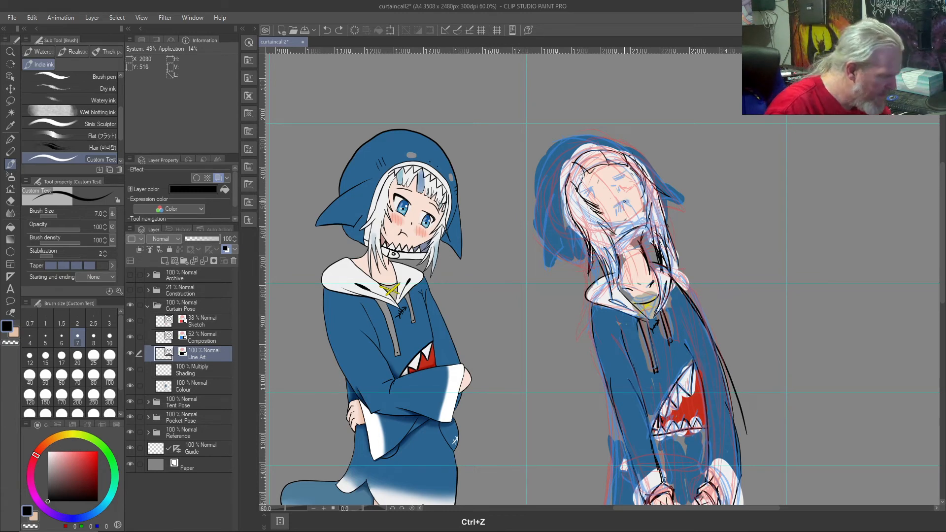
{"action": "mouse_move", "coordinate": [629, 205]}
{"action": "left_mouse_down"}
{"action": "mouse_move", "coordinate": [617, 201]}
{"action": "mouse_move", "coordinate": [619, 214]}
{"action": "left_mouse_up"}
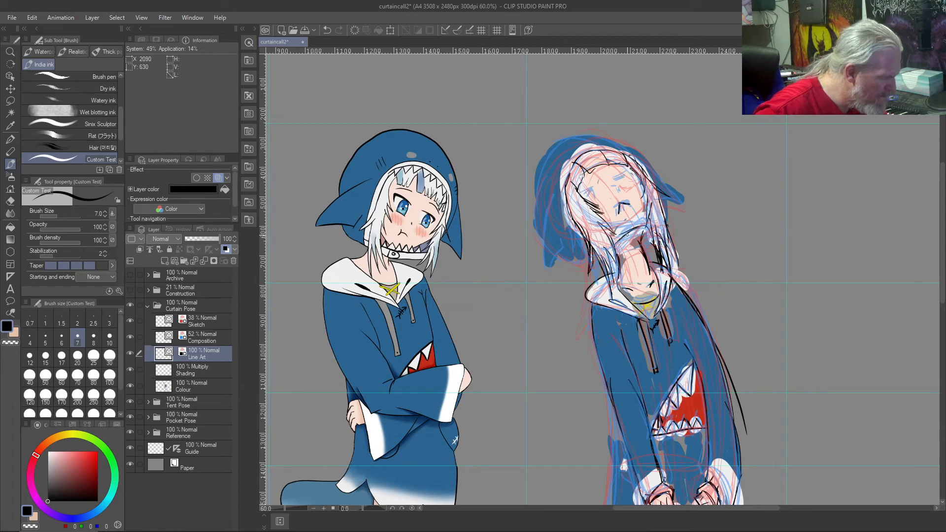
{"action": "key", "text": "ctrl+z"}
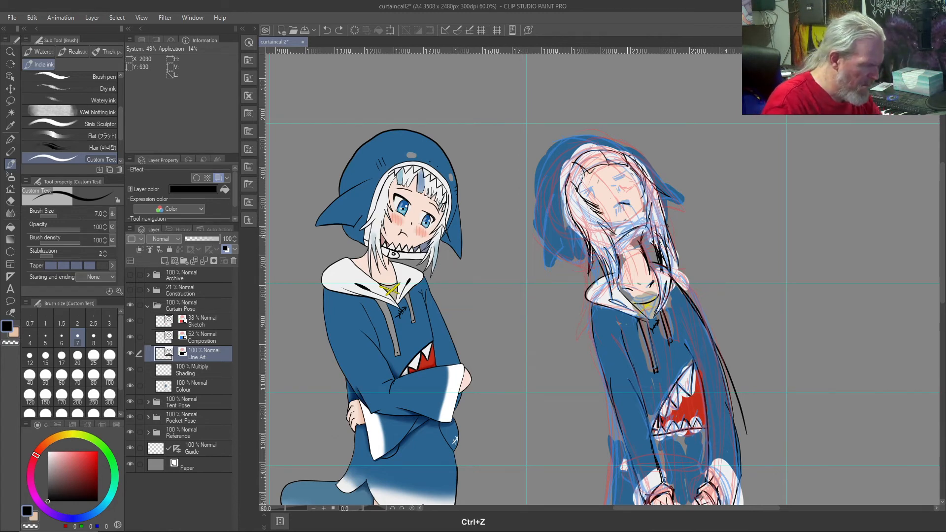
{"action": "mouse_move", "coordinate": [619, 202]}
{"action": "left_mouse_down"}
{"action": "mouse_move", "coordinate": [618, 213]}
{"action": "mouse_move", "coordinate": [629, 208]}
{"action": "left_mouse_up"}
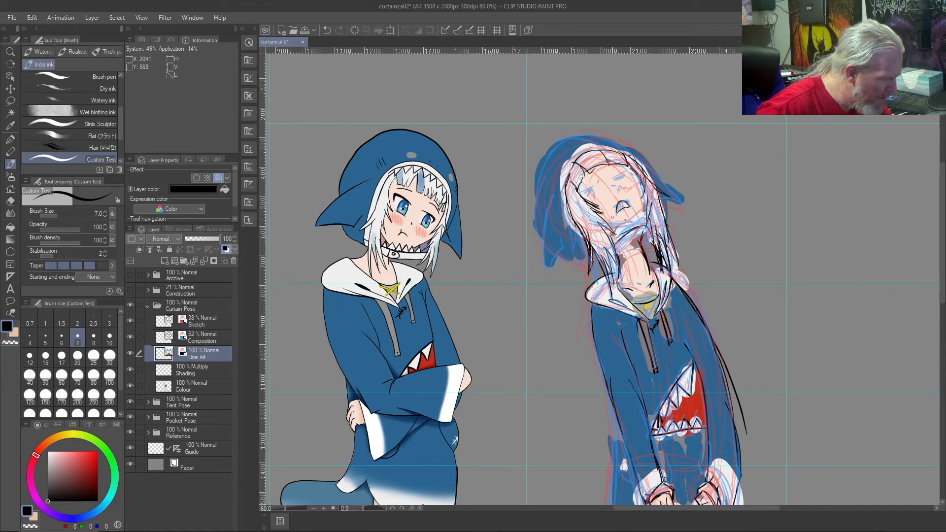
Step: Ink the third figure's squeezed-shut eye on the right side of the face, undoing rough attempts and redrawing it as a narrow squint
{"action": "left_click_drag", "start_coordinate": [625, 173], "coordinate": [619, 181]}
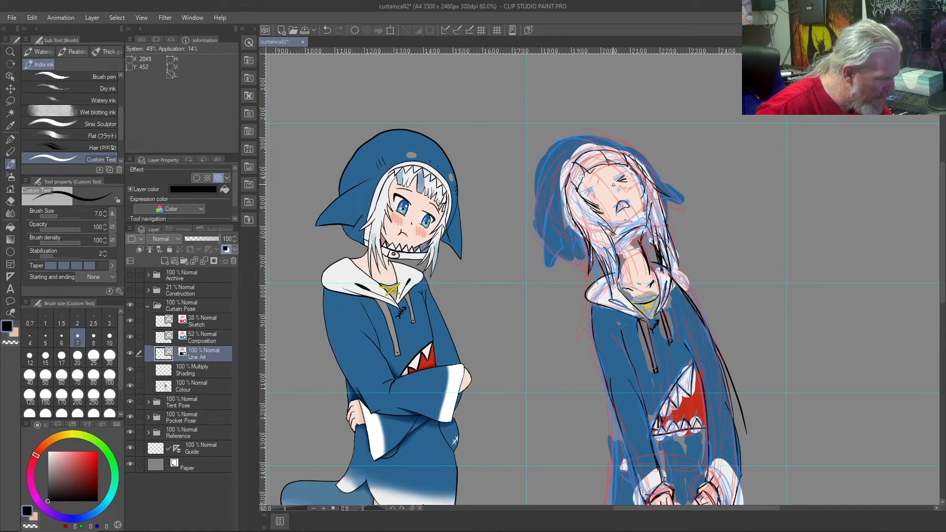
{"action": "key", "text": "ctrl+z"}
{"action": "key", "text": "ctrl+z"}
{"action": "key", "text": "ctrl+z"}
{"action": "left_click_drag", "start_coordinate": [631, 175], "coordinate": [616, 184]}
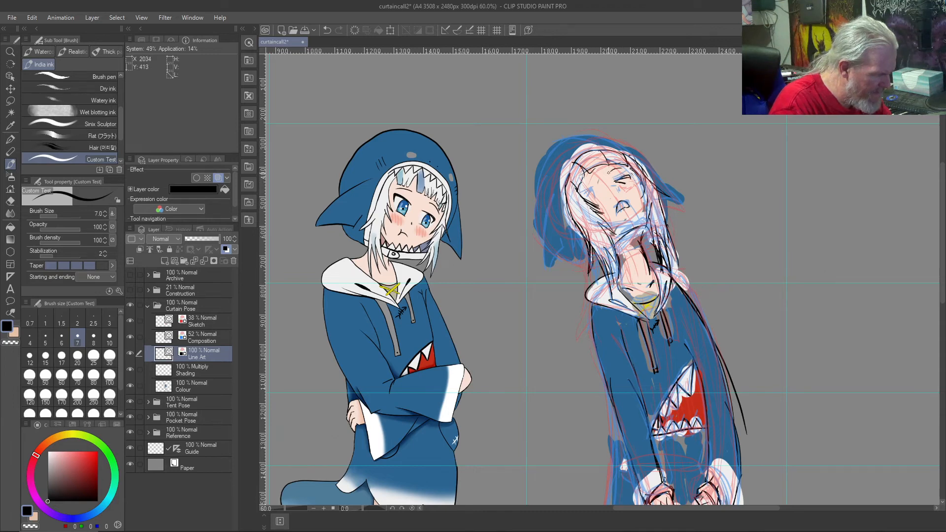
{"action": "key", "text": "ctrl+z"}
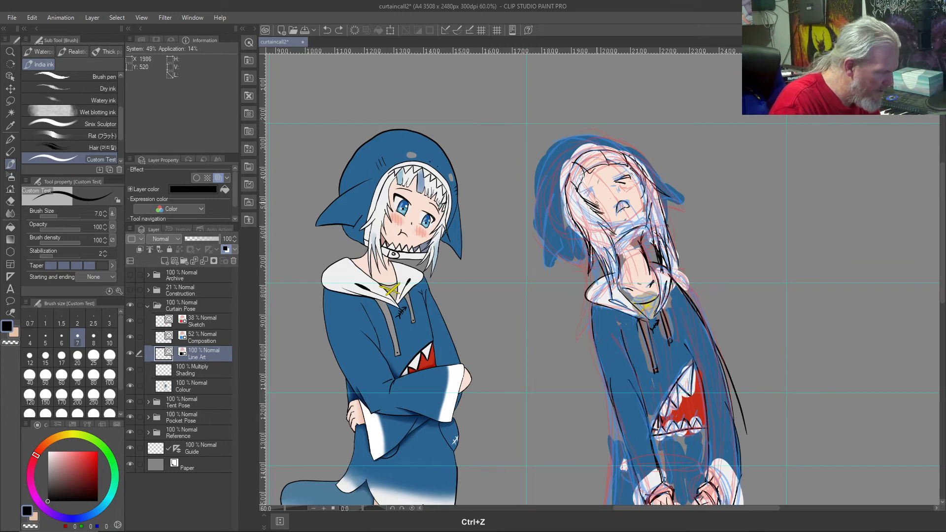
Step: Ink the third figure's other squinting eye and the row of shark teeth along the hood's opening
{"action": "mouse_move", "coordinate": [592, 187]}
{"action": "left_mouse_down"}
{"action": "mouse_move", "coordinate": [585, 195]}
{"action": "mouse_move", "coordinate": [596, 199]}
{"action": "left_mouse_up"}
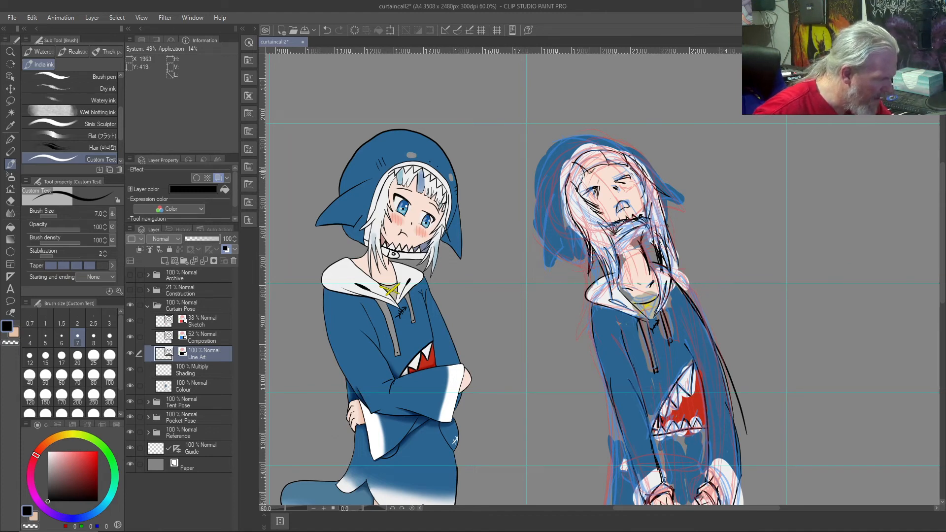
{"action": "mouse_move", "coordinate": [568, 195]}
{"action": "left_mouse_down"}
{"action": "mouse_move", "coordinate": [576, 159]}
{"action": "mouse_move", "coordinate": [595, 151]}
{"action": "mouse_move", "coordinate": [646, 173]}
{"action": "left_mouse_up"}
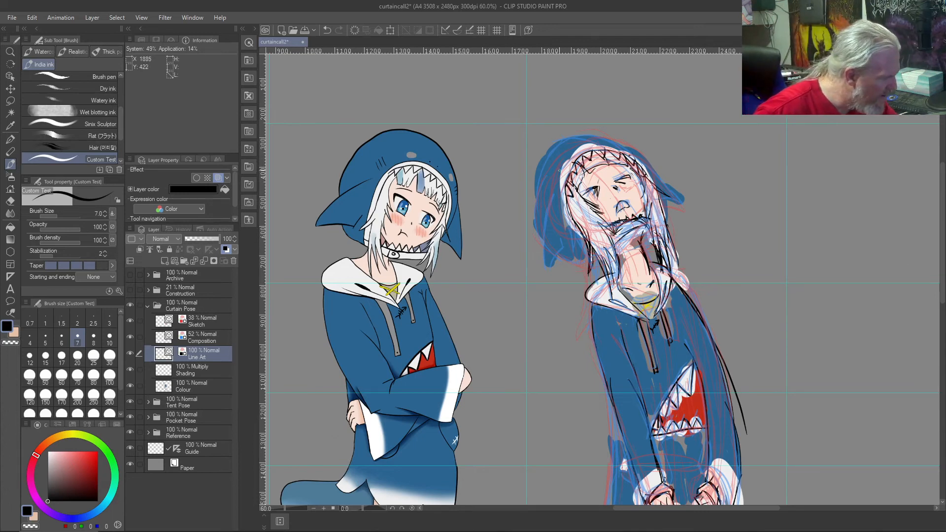
{"action": "left_click_drag", "start_coordinate": [554, 199], "coordinate": [547, 267]}
{"action": "left_click_drag", "start_coordinate": [564, 229], "coordinate": [560, 246]}
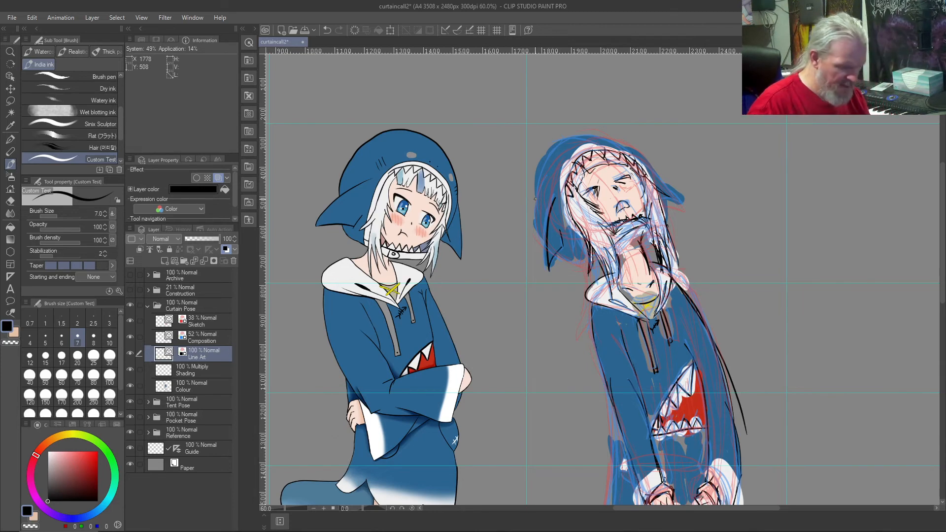
{"action": "key", "text": "ctrl+z"}
{"action": "key", "text": "ctrl+z"}
{"action": "key", "text": "ctrl+z"}
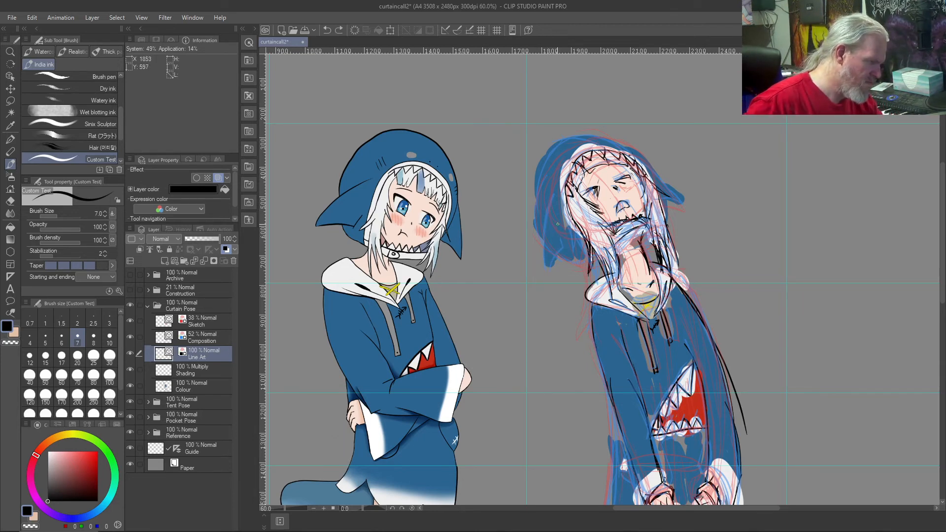
{"action": "mouse_move", "coordinate": [547, 237]}
{"action": "left_mouse_down"}
{"action": "mouse_move", "coordinate": [527, 200]}
{"action": "mouse_move", "coordinate": [541, 223]}
{"action": "mouse_move", "coordinate": [538, 198]}
{"action": "mouse_move", "coordinate": [547, 236]}
{"action": "left_mouse_up"}
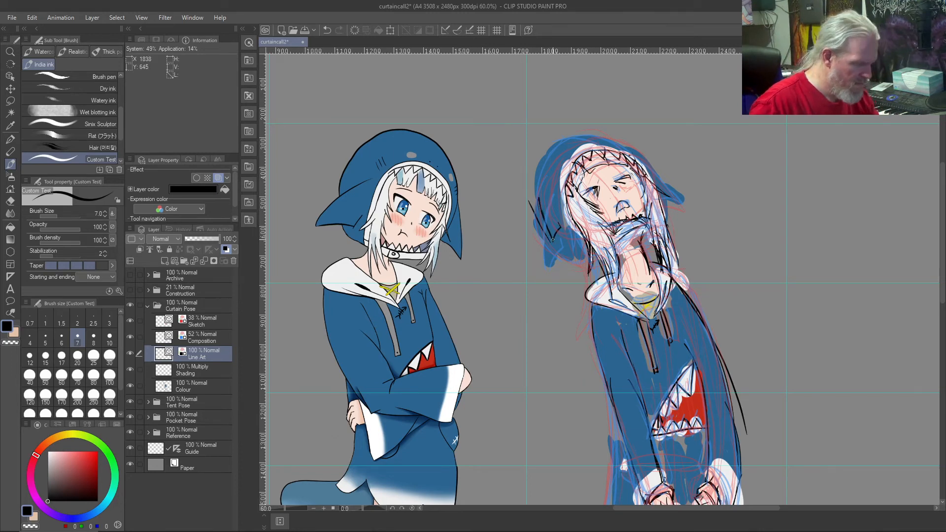
{"action": "key", "text": "ctrl+z"}
{"action": "key", "text": "ctrl+z"}
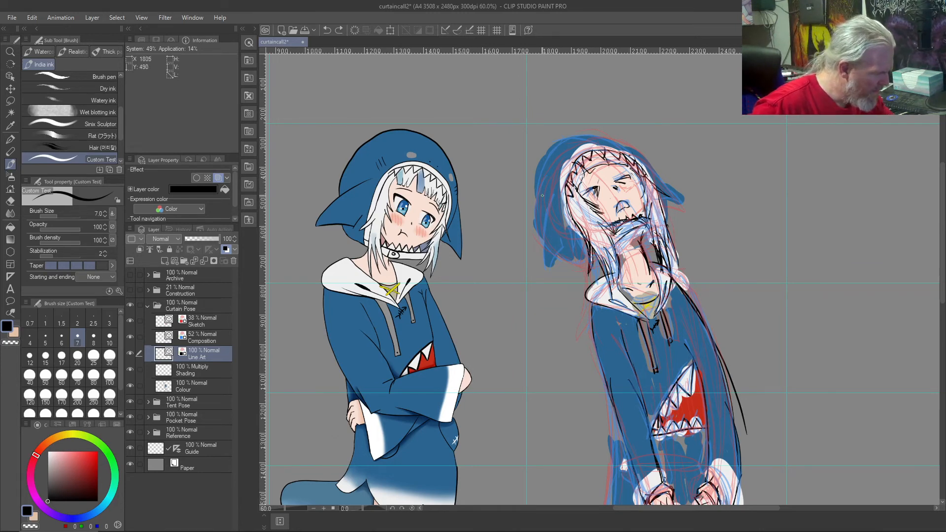
Step: Ink the edges of the drooping shark fin on the left side of the third figure's hood, redrawing the outer stroke
{"action": "left_click_drag", "start_coordinate": [539, 185], "coordinate": [555, 247]}
{"action": "left_click_drag", "start_coordinate": [540, 195], "coordinate": [550, 256]}
{"action": "key", "text": "ctrl+z"}
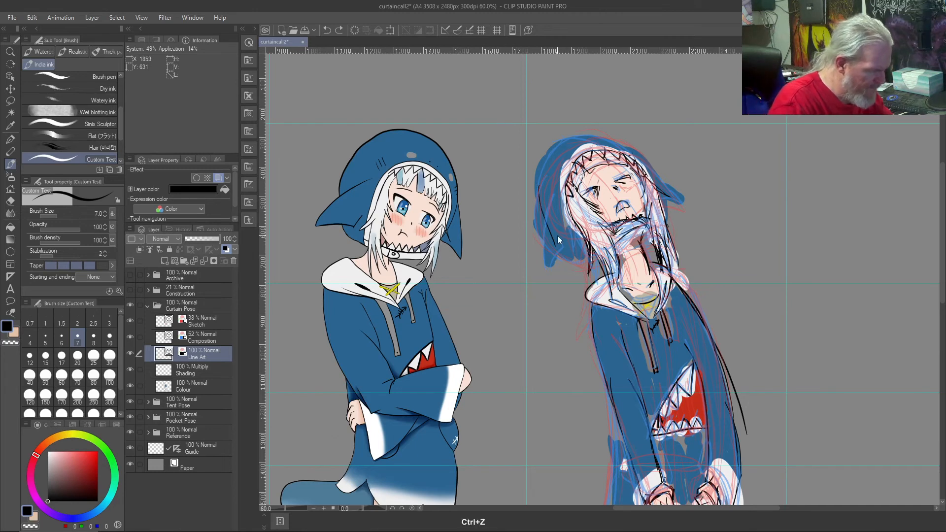
{"action": "left_click_drag", "start_coordinate": [535, 194], "coordinate": [548, 257]}
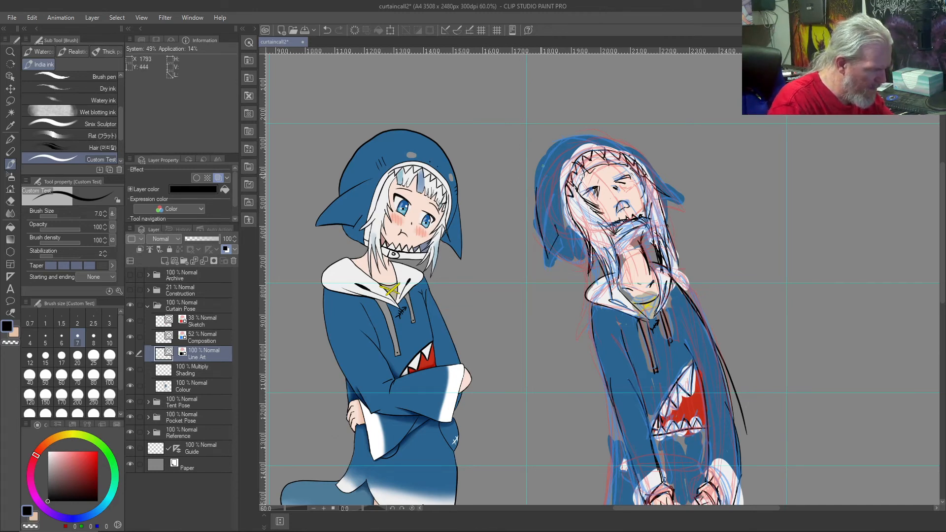
Step: Ink the outer contour of the third figure's hood over the crown and down both sides, undoing and redrawing rough strokes
{"action": "mouse_move", "coordinate": [559, 133]}
{"action": "left_mouse_down"}
{"action": "mouse_move", "coordinate": [537, 162]}
{"action": "mouse_move", "coordinate": [531, 206]}
{"action": "left_mouse_up"}
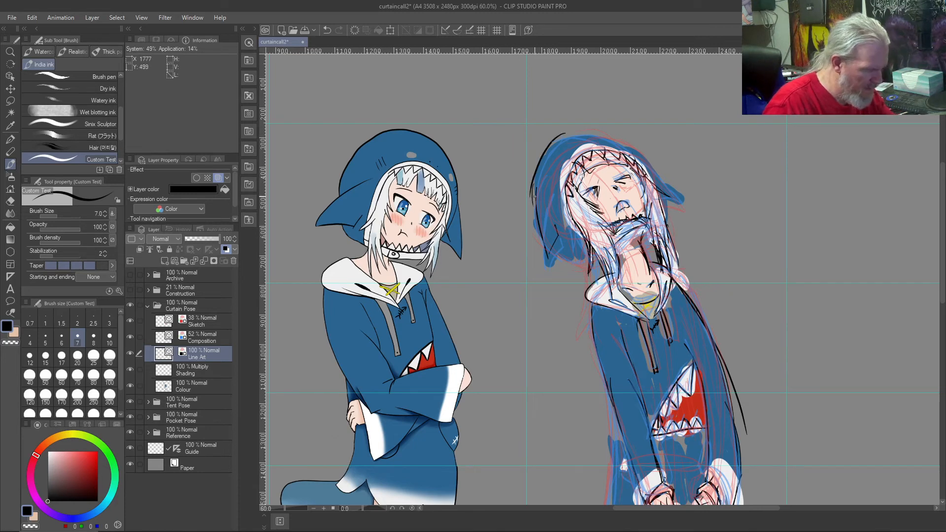
{"action": "key", "text": "ctrl+z"}
{"action": "mouse_move", "coordinate": [567, 130]}
{"action": "left_mouse_down"}
{"action": "mouse_move", "coordinate": [529, 180]}
{"action": "mouse_move", "coordinate": [534, 218]}
{"action": "mouse_move", "coordinate": [534, 172]}
{"action": "mouse_move", "coordinate": [567, 140]}
{"action": "left_mouse_up"}
{"action": "key", "text": "ctrl+z"}
{"action": "key", "text": "ctrl+z"}
{"action": "mouse_move", "coordinate": [536, 224]}
{"action": "left_mouse_down"}
{"action": "mouse_move", "coordinate": [535, 181]}
{"action": "mouse_move", "coordinate": [553, 146]}
{"action": "mouse_move", "coordinate": [533, 198]}
{"action": "mouse_move", "coordinate": [533, 174]}
{"action": "mouse_move", "coordinate": [546, 149]}
{"action": "mouse_move", "coordinate": [566, 133]}
{"action": "mouse_move", "coordinate": [598, 130]}
{"action": "mouse_move", "coordinate": [648, 157]}
{"action": "mouse_move", "coordinate": [667, 222]}
{"action": "left_mouse_up"}
{"action": "key", "text": "ctrl+z"}
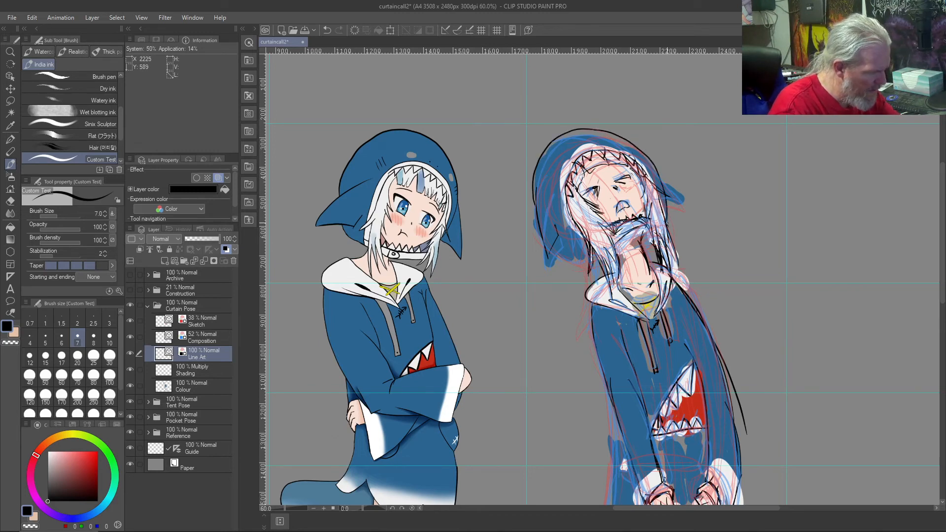
Step: Ink the hood's lower edge from the left fin's tip towards the third figure's hair
{"action": "left_click", "coordinate": [552, 252], "text": "ctrl"}
{"action": "left_click", "coordinate": [555, 252], "text": "ctrl"}
{"action": "left_click_drag", "start_coordinate": [551, 250], "coordinate": [577, 260]}
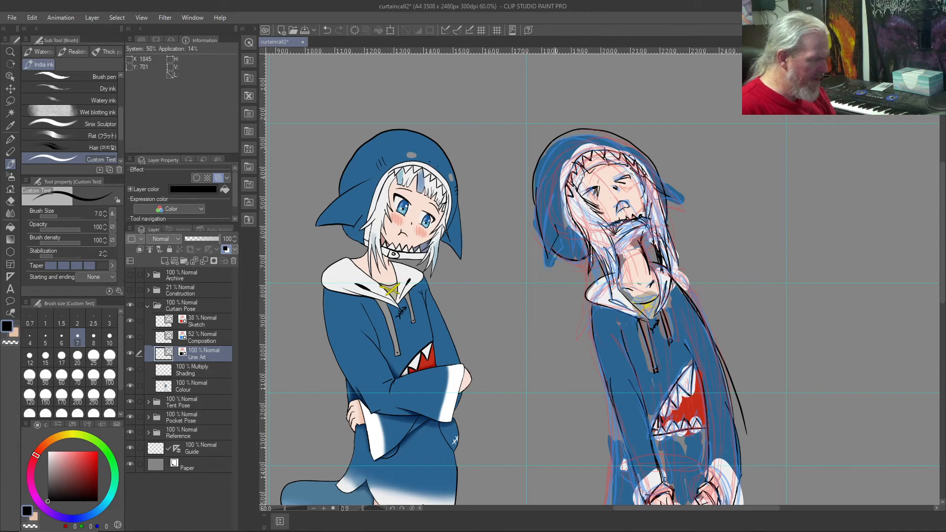
Step: Ink the rim of the third figure's hood opening around the face and teeth, undoing and redrawing the curve
{"action": "mouse_move", "coordinate": [562, 178]}
{"action": "left_mouse_down"}
{"action": "mouse_move", "coordinate": [580, 234]}
{"action": "mouse_move", "coordinate": [563, 180]}
{"action": "mouse_move", "coordinate": [582, 151]}
{"action": "mouse_move", "coordinate": [608, 144]}
{"action": "left_mouse_up"}
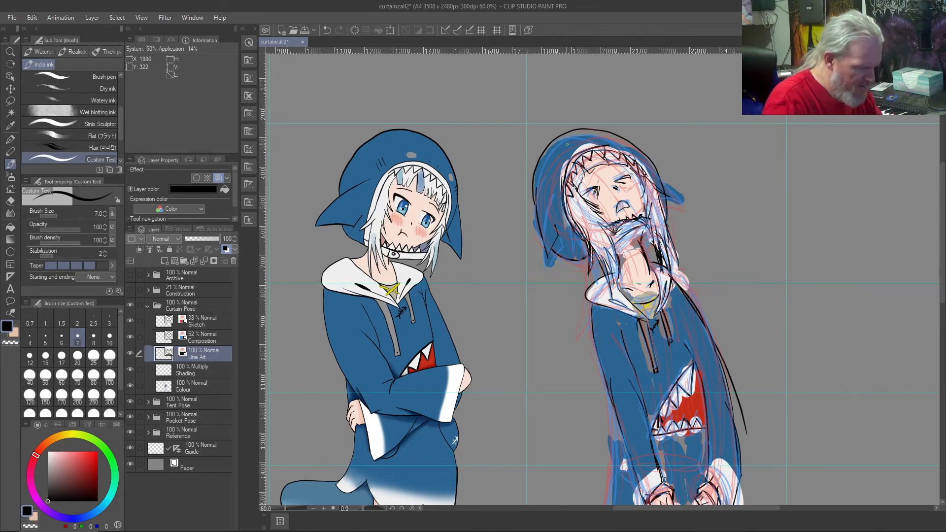
{"action": "key", "text": "ctrl+z"}
{"action": "key", "text": "ctrl+z"}
{"action": "left_click_drag", "start_coordinate": [586, 242], "coordinate": [562, 184]}
{"action": "key", "text": "ctrl+z"}
{"action": "mouse_move", "coordinate": [580, 239]}
{"action": "left_mouse_down"}
{"action": "mouse_move", "coordinate": [565, 224]}
{"action": "mouse_move", "coordinate": [560, 175]}
{"action": "mouse_move", "coordinate": [574, 153]}
{"action": "mouse_move", "coordinate": [601, 144]}
{"action": "mouse_move", "coordinate": [647, 163]}
{"action": "mouse_move", "coordinate": [667, 243]}
{"action": "left_mouse_up"}
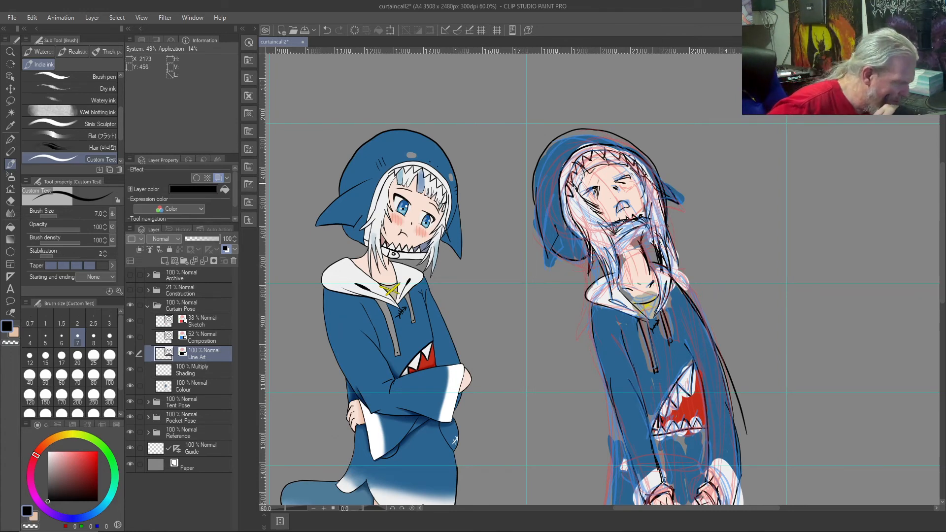
Step: Ink the jagged bottom hem of the third figure's hoodie around and between the gripping hands, up to the right side
{"action": "scroll", "coordinate": [652, 183], "scroll_direction": "down", "scroll_amount": 2}
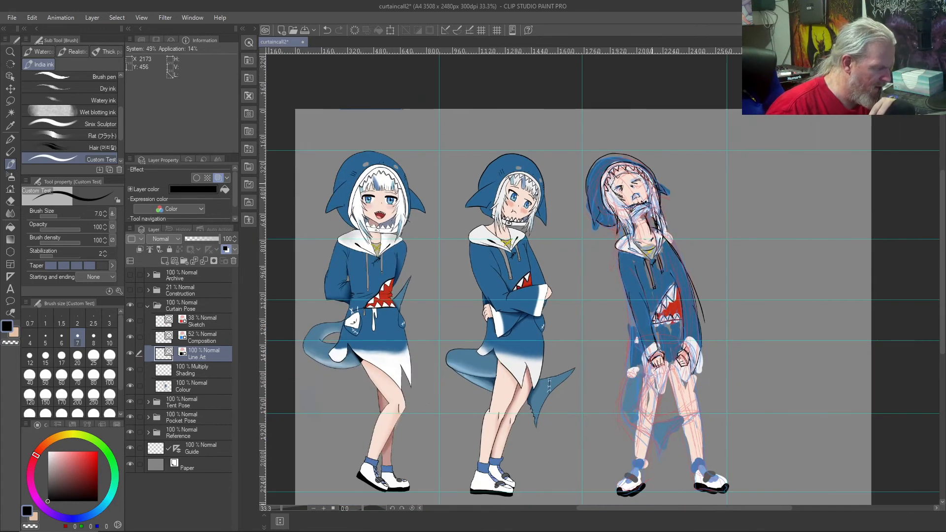
{"action": "scroll", "coordinate": [652, 184], "scroll_direction": "up", "scroll_amount": 3}
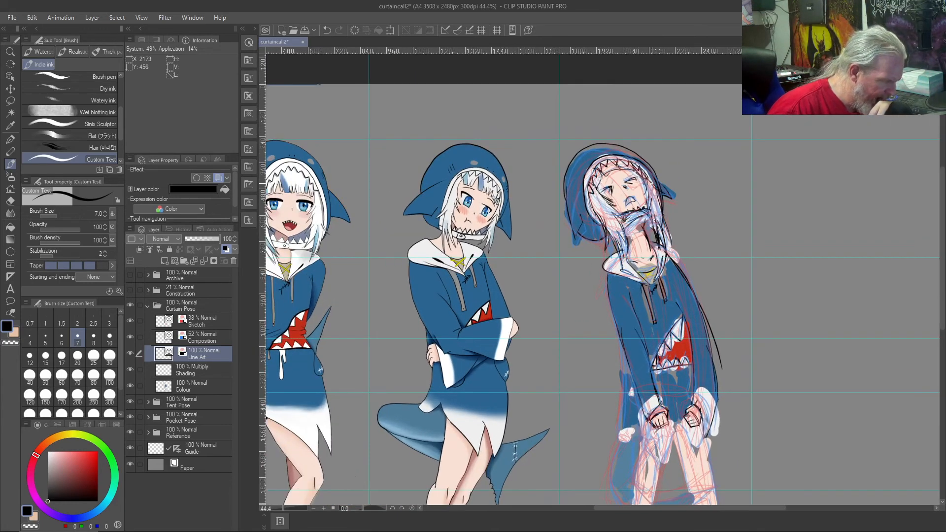
{"action": "scroll", "coordinate": [651, 184], "scroll_direction": "down", "scroll_amount": 2}
{"action": "left_click_drag", "start_coordinate": [606, 424], "coordinate": [661, 242]}
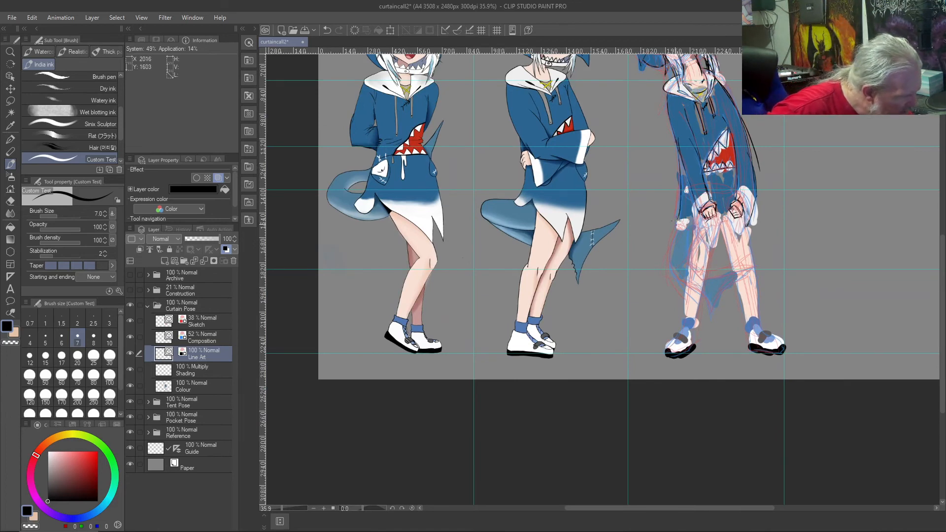
{"action": "left_click_drag", "start_coordinate": [674, 230], "coordinate": [687, 228]}
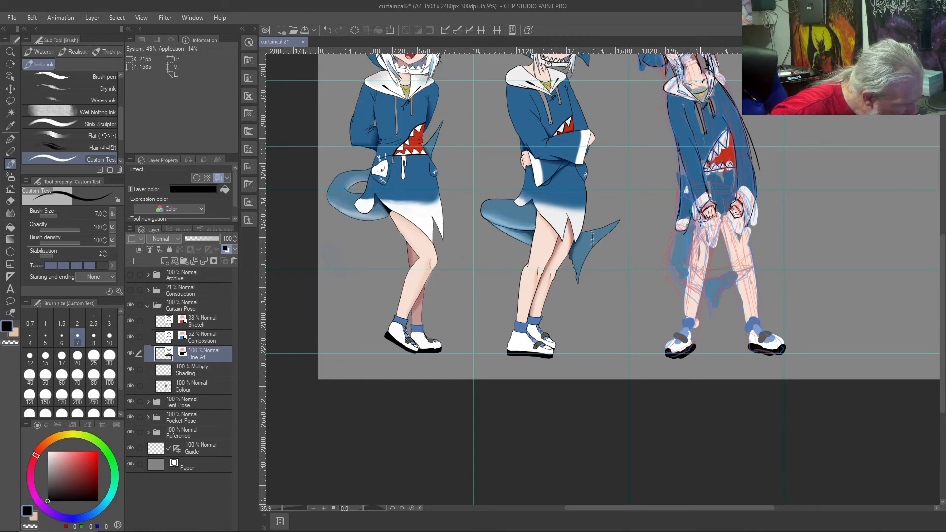
{"action": "mouse_move", "coordinate": [707, 233]}
{"action": "left_mouse_down"}
{"action": "mouse_move", "coordinate": [713, 246]}
{"action": "mouse_move", "coordinate": [718, 222]}
{"action": "mouse_move", "coordinate": [739, 240]}
{"action": "mouse_move", "coordinate": [744, 219]}
{"action": "left_mouse_up"}
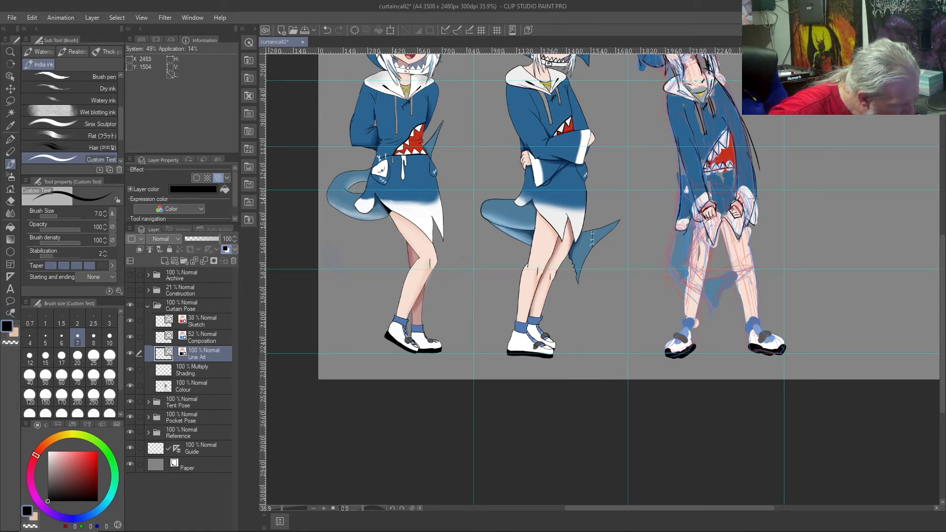
{"action": "mouse_move", "coordinate": [742, 210]}
{"action": "left_mouse_down"}
{"action": "mouse_move", "coordinate": [709, 207]}
{"action": "mouse_move", "coordinate": [756, 227]}
{"action": "left_mouse_up"}
{"action": "mouse_move", "coordinate": [756, 228]}
{"action": "left_mouse_down"}
{"action": "mouse_move", "coordinate": [743, 192]}
{"action": "mouse_move", "coordinate": [754, 183]}
{"action": "left_mouse_up"}
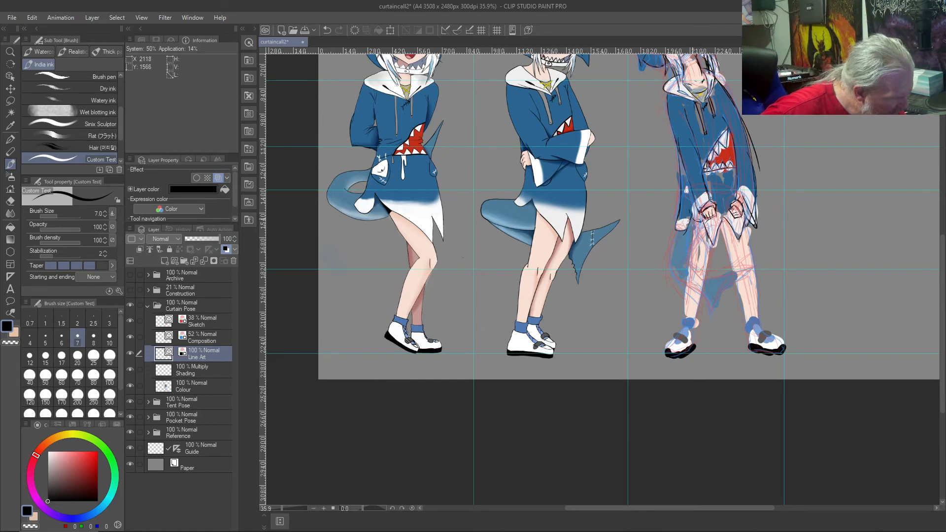
Step: Ink the contours of the third figure's two legs from the hoodie hem down to the ankles
{"action": "left_click_drag", "start_coordinate": [689, 239], "coordinate": [686, 315]}
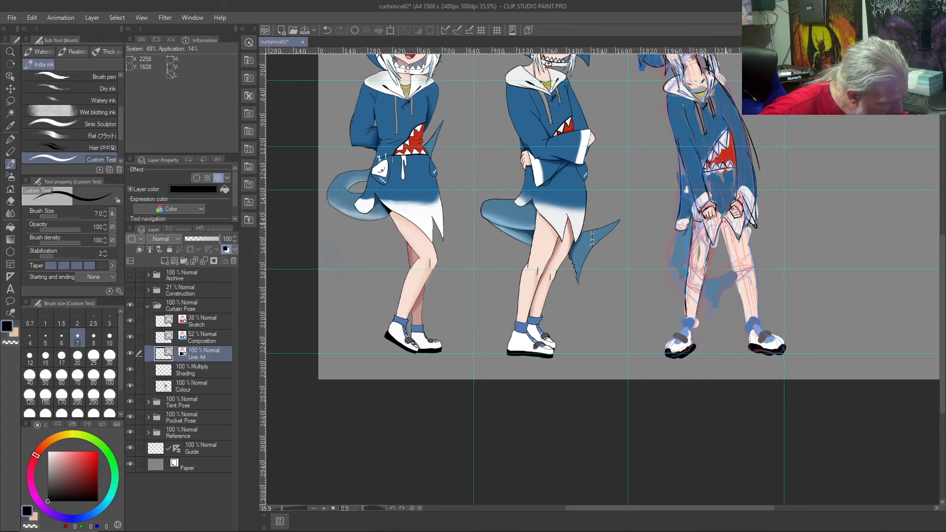
{"action": "left_click_drag", "start_coordinate": [723, 222], "coordinate": [745, 323]}
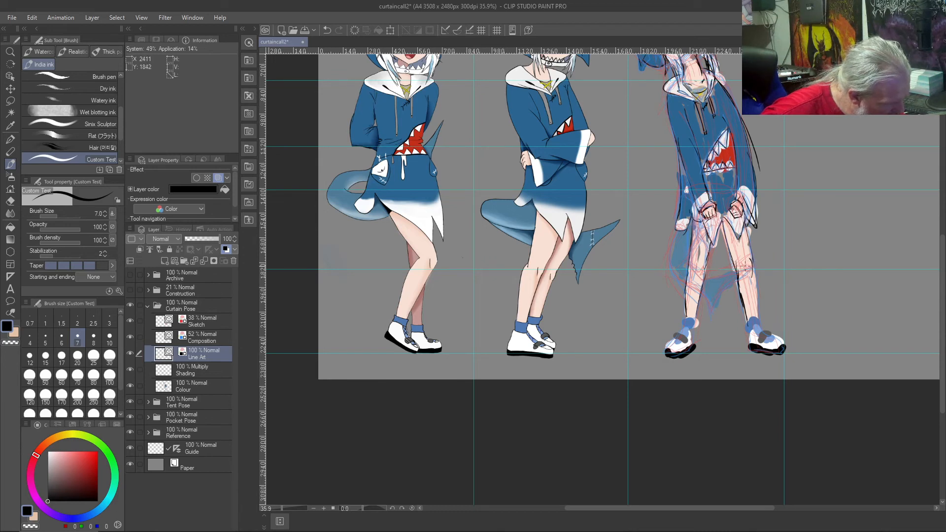
{"action": "mouse_move", "coordinate": [752, 275]}
{"action": "left_mouse_down"}
{"action": "mouse_move", "coordinate": [759, 313]}
{"action": "mouse_move", "coordinate": [752, 278]}
{"action": "left_mouse_up"}
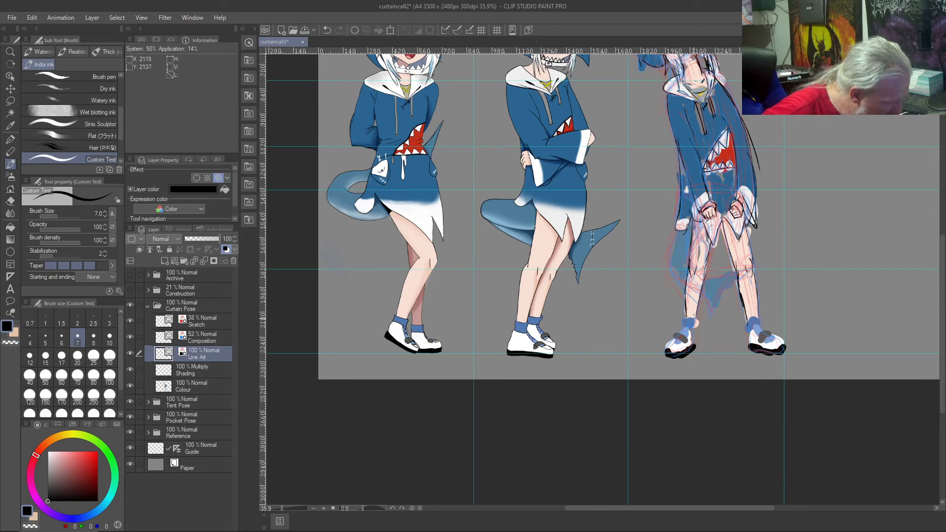
Step: Ink the third figure's socks and strapped shoes, and outline the curved shark tail with its pointed fin behind the legs
{"action": "mouse_move", "coordinate": [690, 329]}
{"action": "left_mouse_down"}
{"action": "mouse_move", "coordinate": [722, 310]}
{"action": "mouse_move", "coordinate": [751, 324]}
{"action": "mouse_move", "coordinate": [760, 316]}
{"action": "mouse_move", "coordinate": [760, 317]}
{"action": "left_mouse_up"}
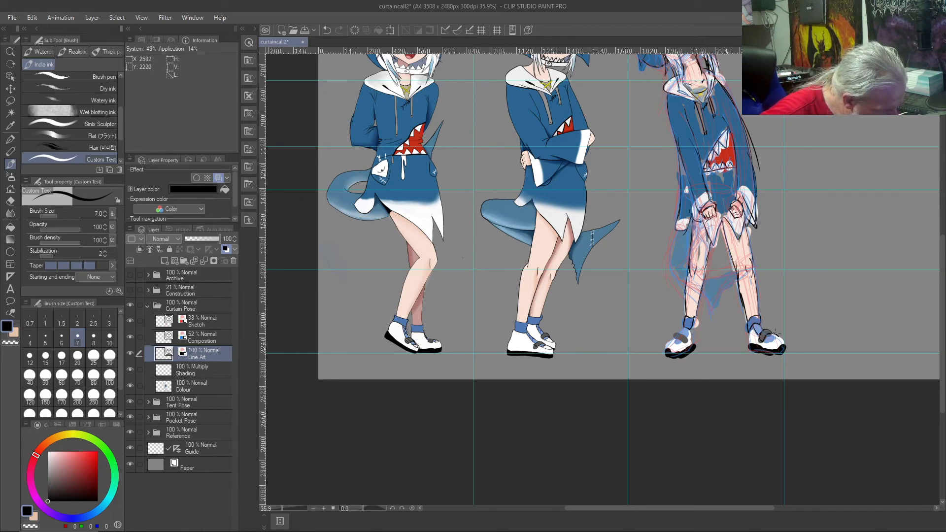
{"action": "mouse_move", "coordinate": [783, 347]}
{"action": "left_mouse_down"}
{"action": "mouse_move", "coordinate": [765, 350]}
{"action": "mouse_move", "coordinate": [749, 332]}
{"action": "mouse_move", "coordinate": [768, 343]}
{"action": "mouse_move", "coordinate": [776, 339]}
{"action": "mouse_move", "coordinate": [768, 332]}
{"action": "left_mouse_up"}
{"action": "mouse_move", "coordinate": [670, 335]}
{"action": "left_mouse_down"}
{"action": "mouse_move", "coordinate": [680, 347]}
{"action": "mouse_move", "coordinate": [689, 326]}
{"action": "mouse_move", "coordinate": [692, 350]}
{"action": "mouse_move", "coordinate": [694, 327]}
{"action": "mouse_move", "coordinate": [668, 351]}
{"action": "mouse_move", "coordinate": [692, 350]}
{"action": "mouse_move", "coordinate": [675, 344]}
{"action": "left_mouse_up"}
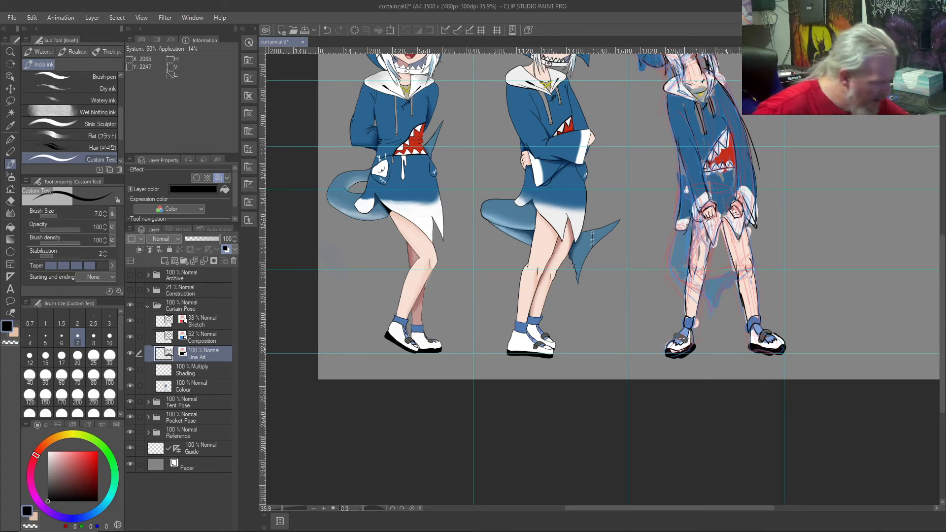
{"action": "mouse_move", "coordinate": [675, 238]}
{"action": "left_mouse_down"}
{"action": "mouse_move", "coordinate": [677, 279]}
{"action": "mouse_move", "coordinate": [702, 289]}
{"action": "mouse_move", "coordinate": [711, 321]}
{"action": "mouse_move", "coordinate": [735, 282]}
{"action": "mouse_move", "coordinate": [694, 259]}
{"action": "mouse_move", "coordinate": [736, 274]}
{"action": "mouse_move", "coordinate": [706, 281]}
{"action": "left_mouse_up"}
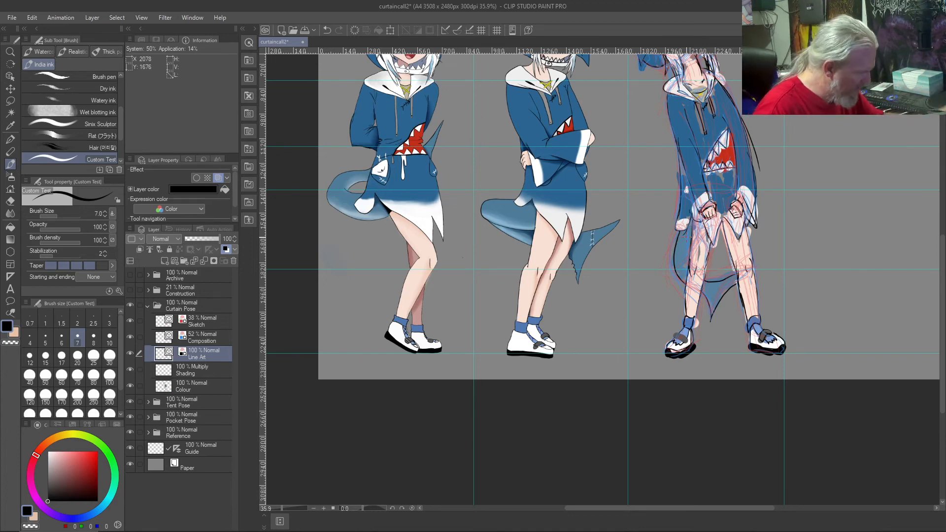
Step: Hide the Sketch and Composition layers, and check the line art alone by briefly hiding the Colour layer
{"action": "key", "text": "ctrl+0"}
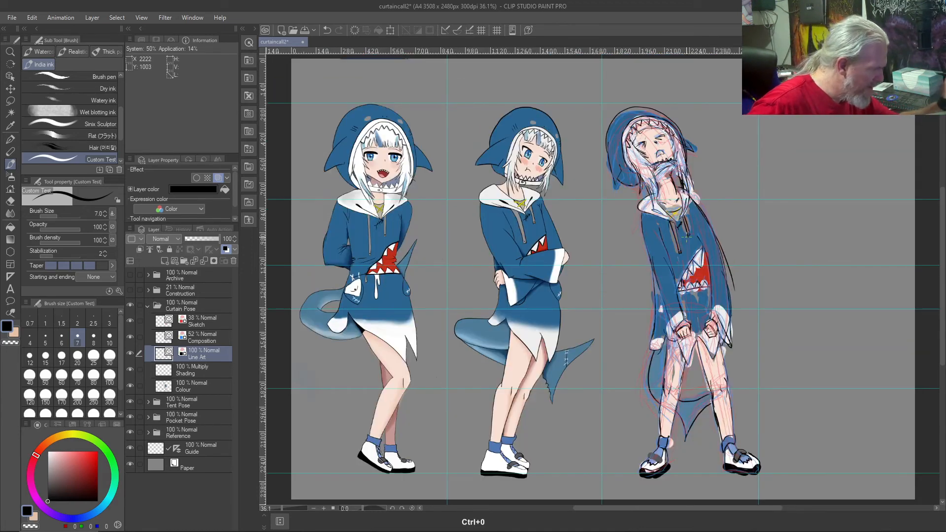
{"action": "left_click", "coordinate": [130, 325]}
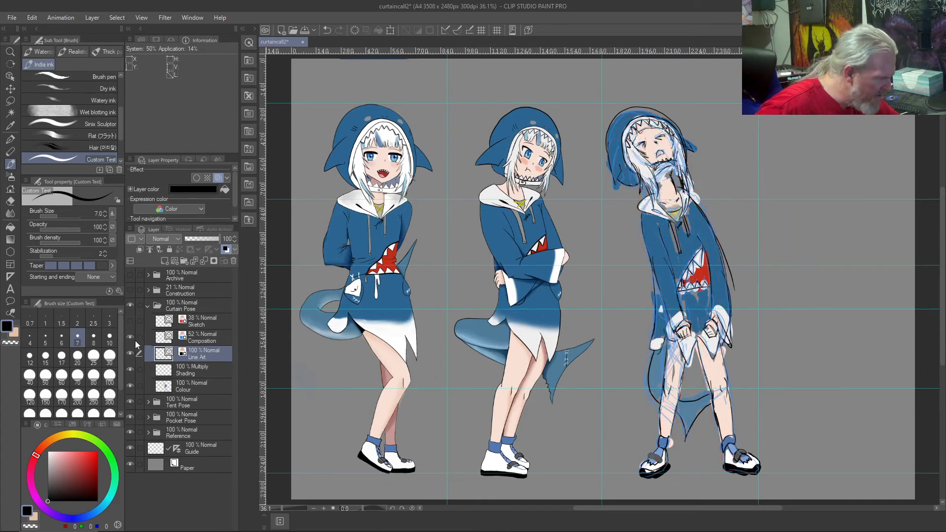
{"action": "left_click", "coordinate": [130, 337]}
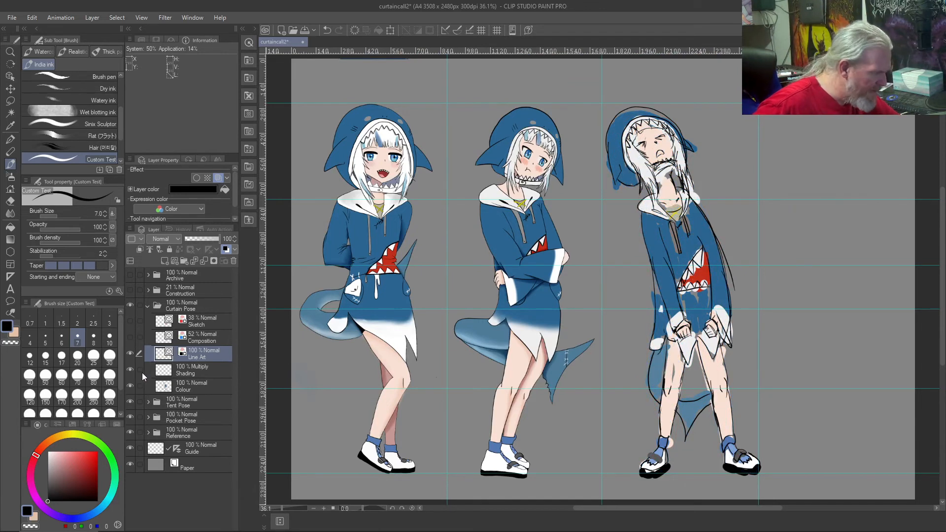
{"action": "left_click", "coordinate": [130, 386]}
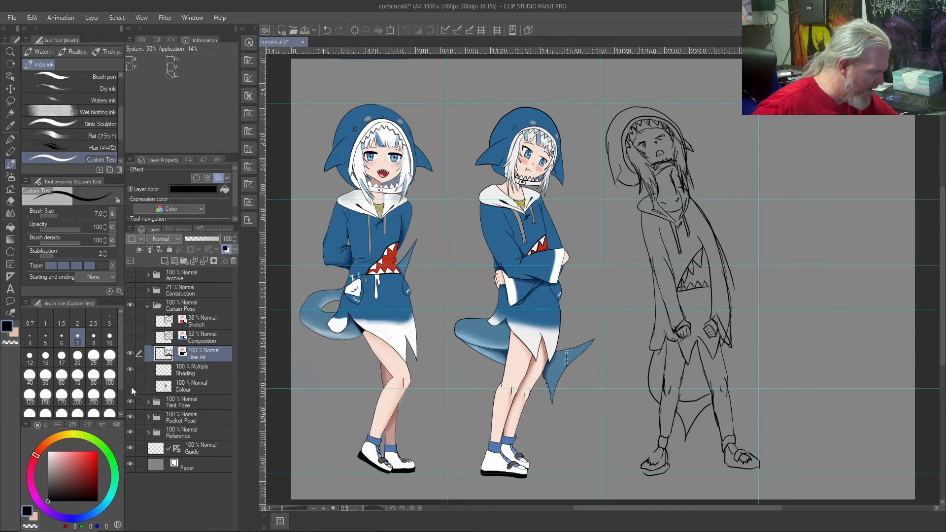
{"action": "left_click", "coordinate": [130, 386]}
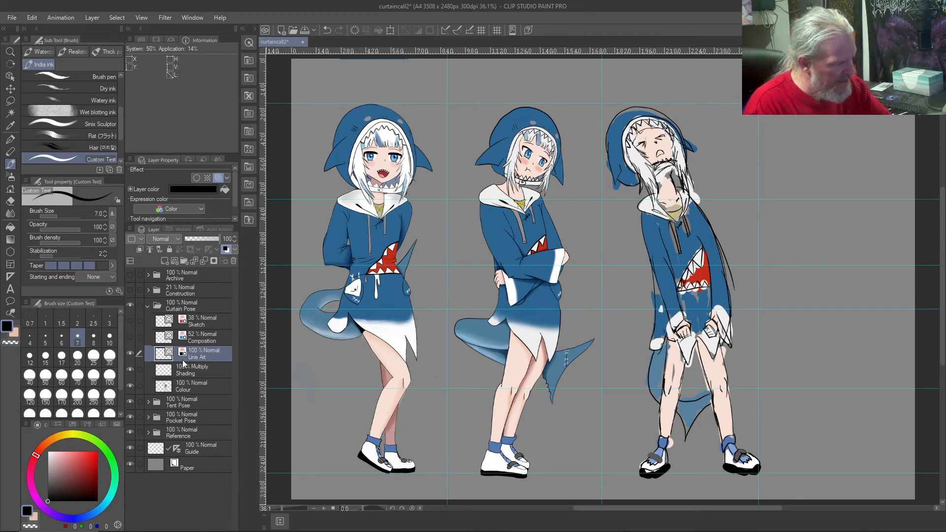
Step: Sketch an enlarged expression study with squeezed-shut eyes, a small nose and a strained mouth in the empty space beside the third figure
{"action": "mouse_move", "coordinate": [826, 140]}
{"action": "left_mouse_down"}
{"action": "mouse_move", "coordinate": [807, 142]}
{"action": "mouse_move", "coordinate": [875, 135]}
{"action": "mouse_move", "coordinate": [861, 139]}
{"action": "mouse_move", "coordinate": [887, 148]}
{"action": "left_mouse_up"}
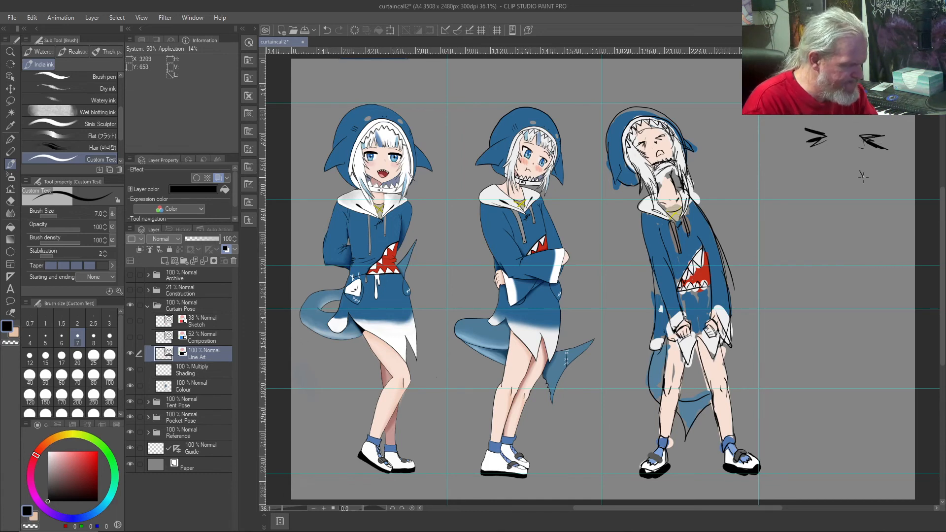
{"action": "left_click_drag", "start_coordinate": [857, 172], "coordinate": [850, 171]}
{"action": "left_click_drag", "start_coordinate": [851, 171], "coordinate": [839, 181]}
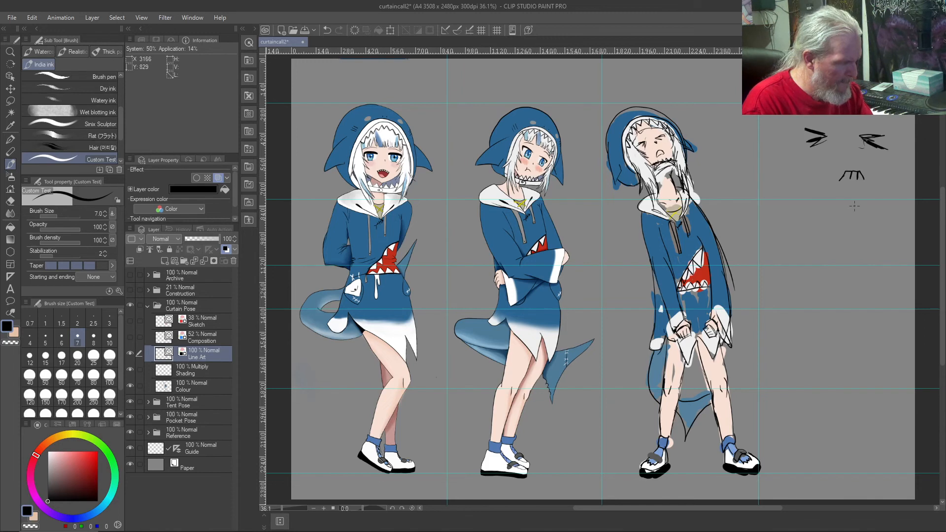
{"action": "left_click_drag", "start_coordinate": [852, 146], "coordinate": [854, 150]}
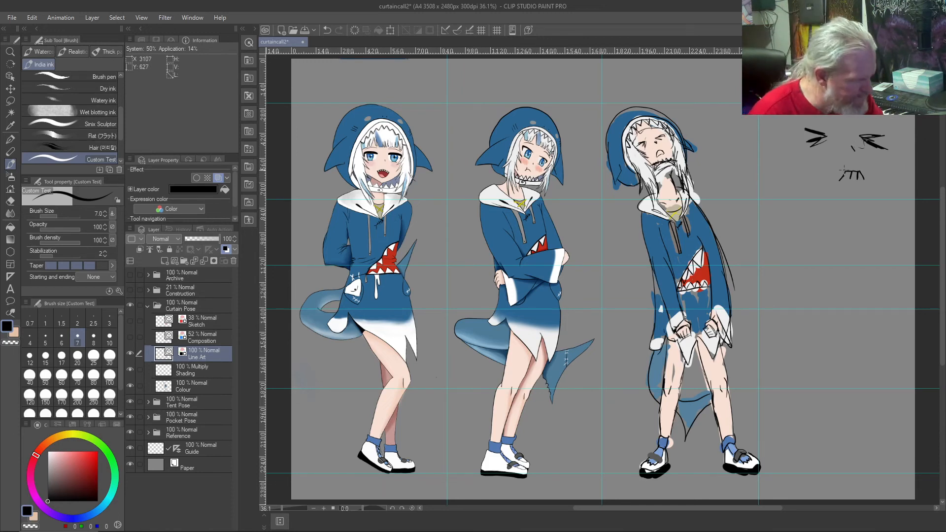
{"action": "left_click_drag", "start_coordinate": [839, 168], "coordinate": [845, 172]}
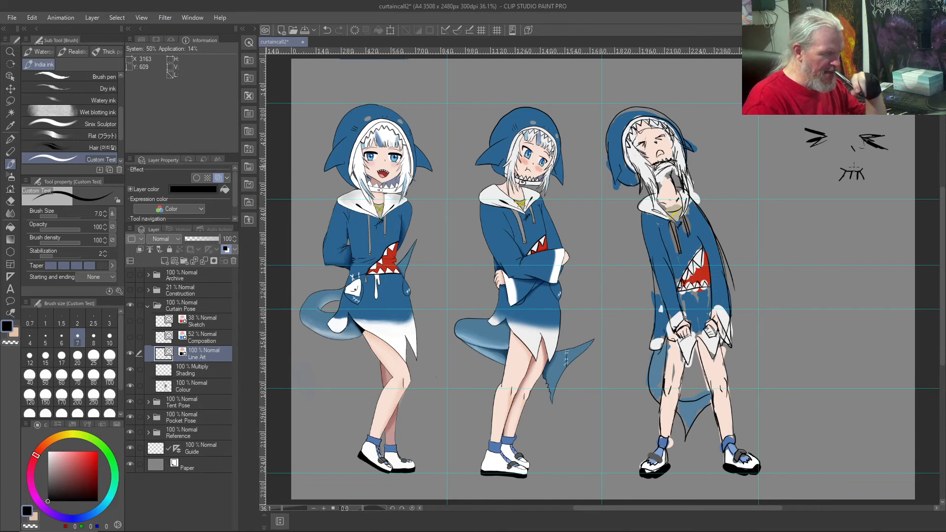
{"action": "mouse_move", "coordinate": [825, 135]}
{"action": "left_mouse_down"}
{"action": "mouse_move", "coordinate": [807, 130]}
{"action": "mouse_move", "coordinate": [826, 135]}
{"action": "left_mouse_up"}
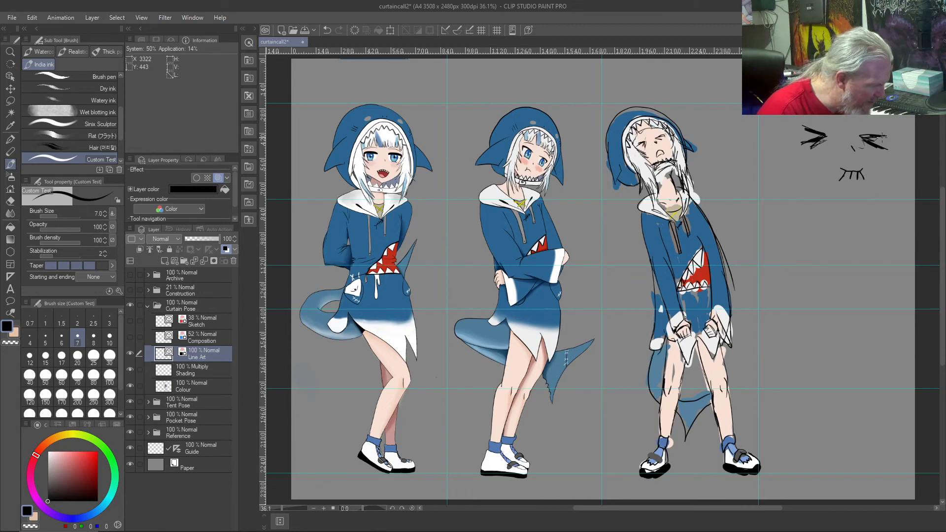
Step: Undo the stray line-art stroke beside the third figure's sleeve, and redraw it faintly on the redisplayed Composition layer
{"action": "left_click_drag", "start_coordinate": [645, 349], "coordinate": [628, 346]}
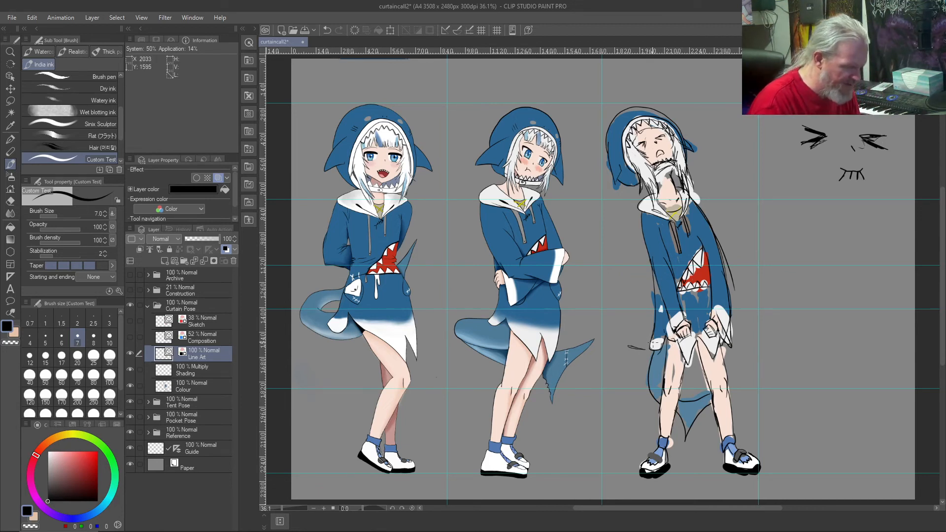
{"action": "key", "text": "ctrl+z"}
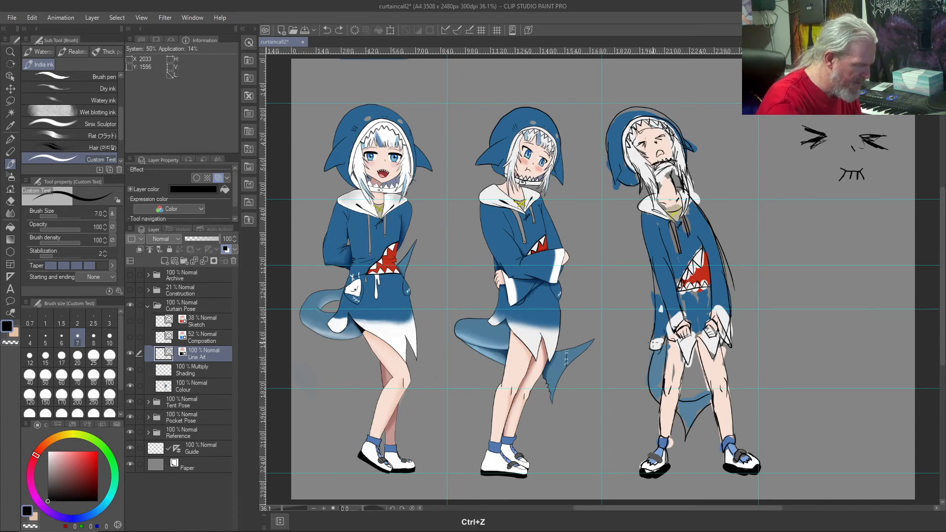
{"action": "left_click", "coordinate": [131, 337]}
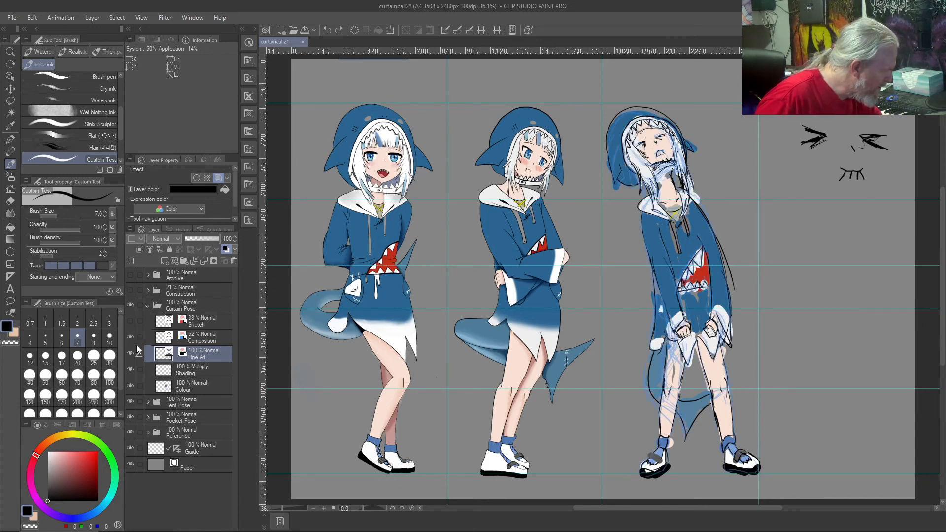
{"action": "left_click", "coordinate": [206, 338]}
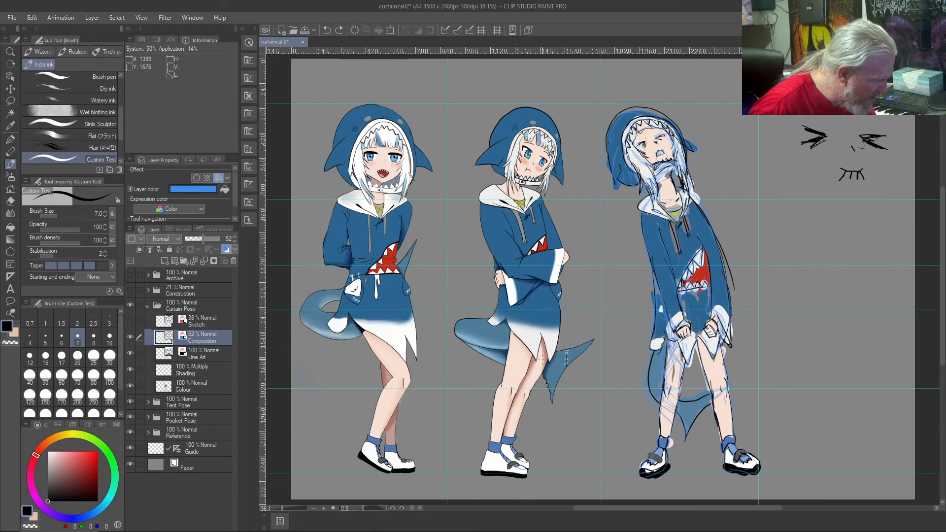
{"action": "left_click_drag", "start_coordinate": [571, 330], "coordinate": [569, 330]}
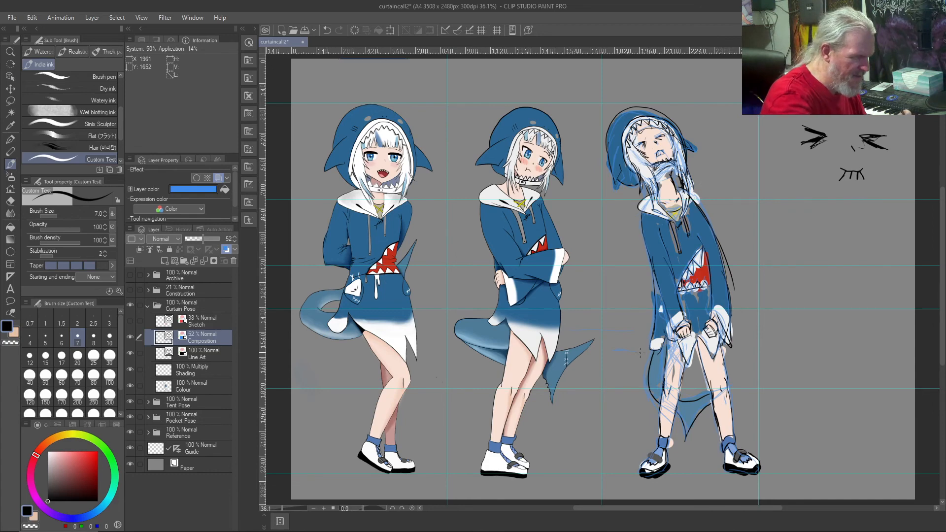
Step: Lasso the expression study beside the third figure, delete it from the Line Art layer, and clear the selection
{"action": "key", "text": "m"}
{"action": "key", "text": "w"}
{"action": "key", "text": "m"}
{"action": "key", "text": "w"}
{"action": "key", "text": "m"}
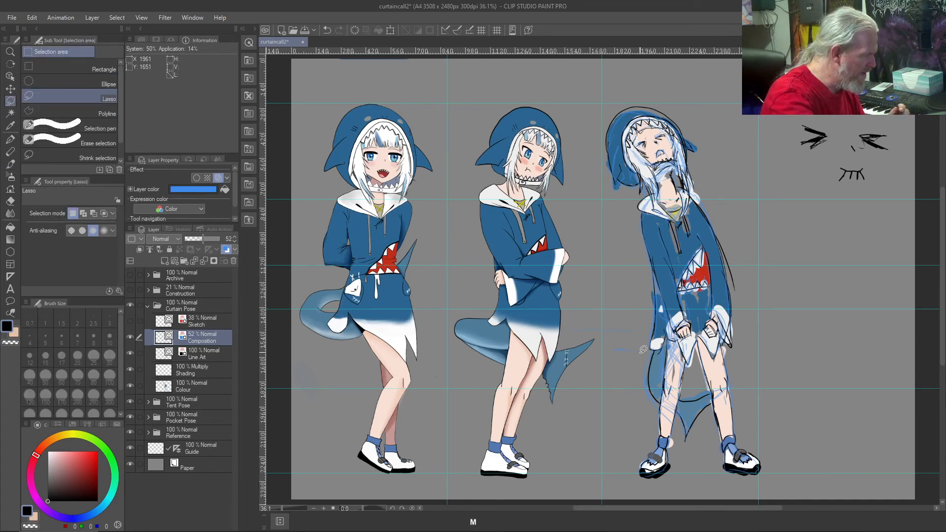
{"action": "mouse_move", "coordinate": [800, 119]}
{"action": "left_mouse_down"}
{"action": "mouse_move", "coordinate": [865, 195]}
{"action": "mouse_move", "coordinate": [776, 126]}
{"action": "left_mouse_up"}
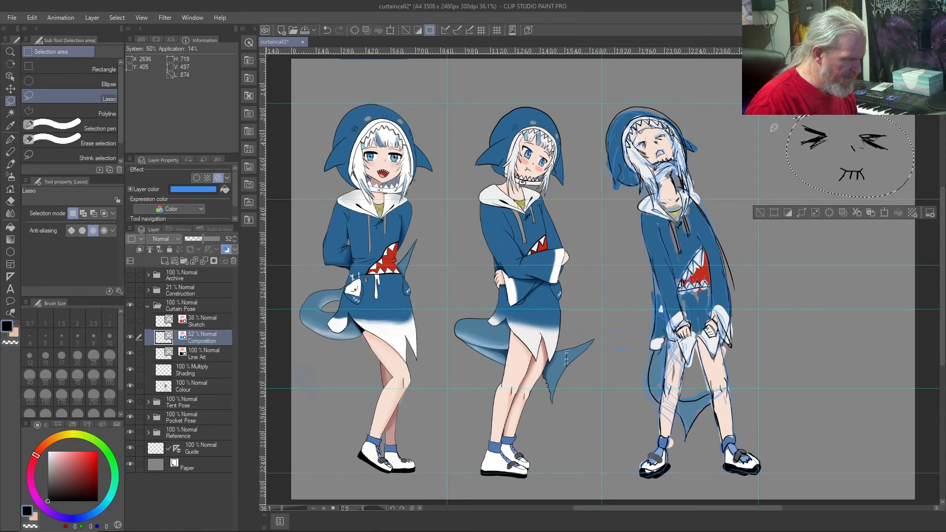
{"action": "left_click", "coordinate": [190, 355]}
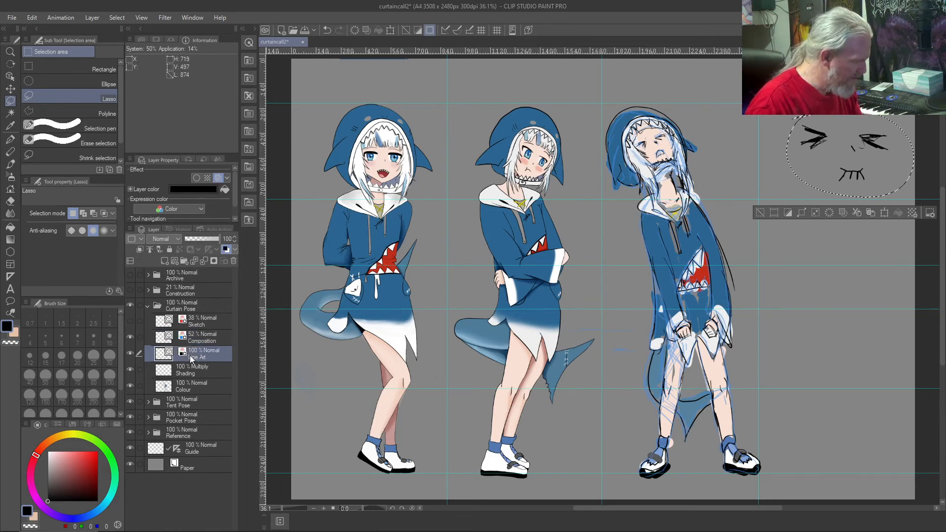
{"action": "key", "text": "Delete"}
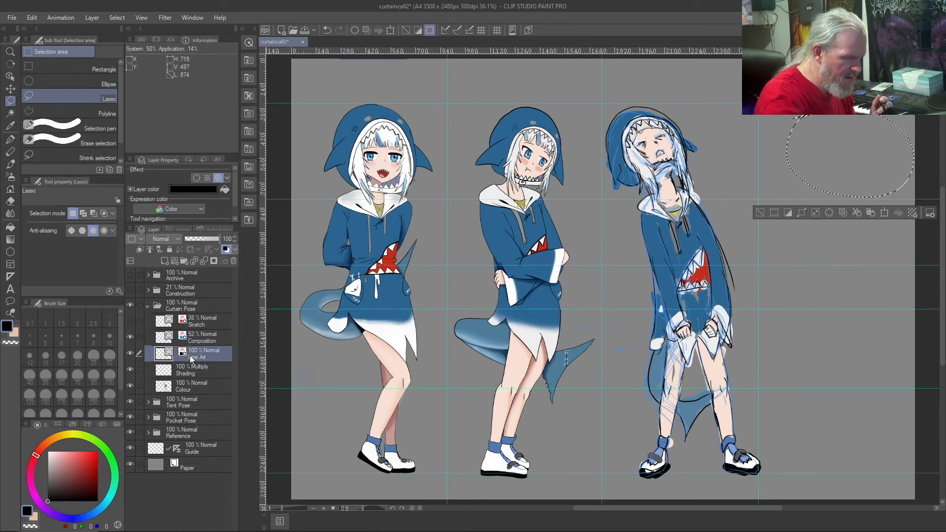
{"action": "key", "text": "ctrl+d"}
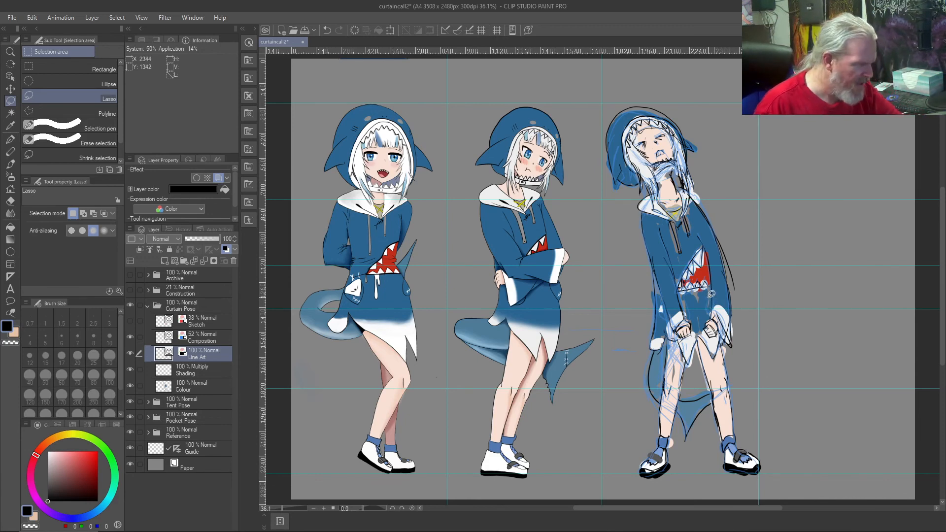
{"action": "key", "text": "b"}
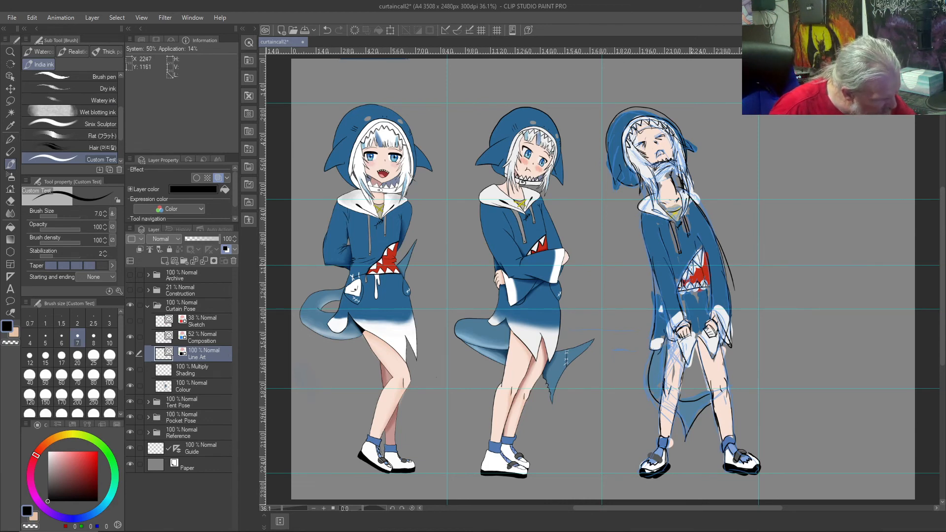
Step: Try inking long vertical fold lines down the front of the third figure's hoodie, and undo the trial strokes
{"action": "left_click_drag", "start_coordinate": [688, 245], "coordinate": [695, 299]}
{"action": "left_click_drag", "start_coordinate": [676, 241], "coordinate": [684, 317]}
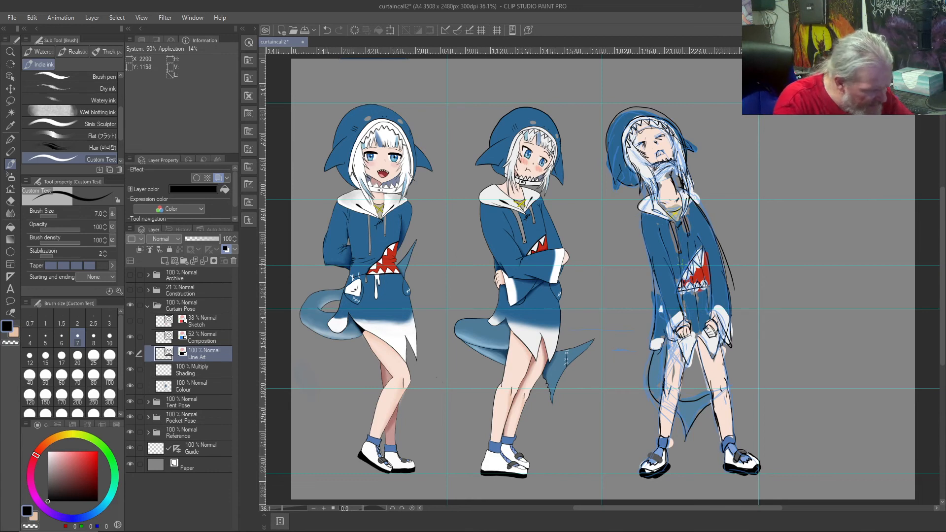
{"action": "key", "text": "ctrl+z"}
{"action": "left_click_drag", "start_coordinate": [681, 246], "coordinate": [688, 304]}
{"action": "key", "text": "ctrl+z"}
{"action": "left_click_drag", "start_coordinate": [679, 247], "coordinate": [685, 274]}
{"action": "key", "text": "ctrl+z"}
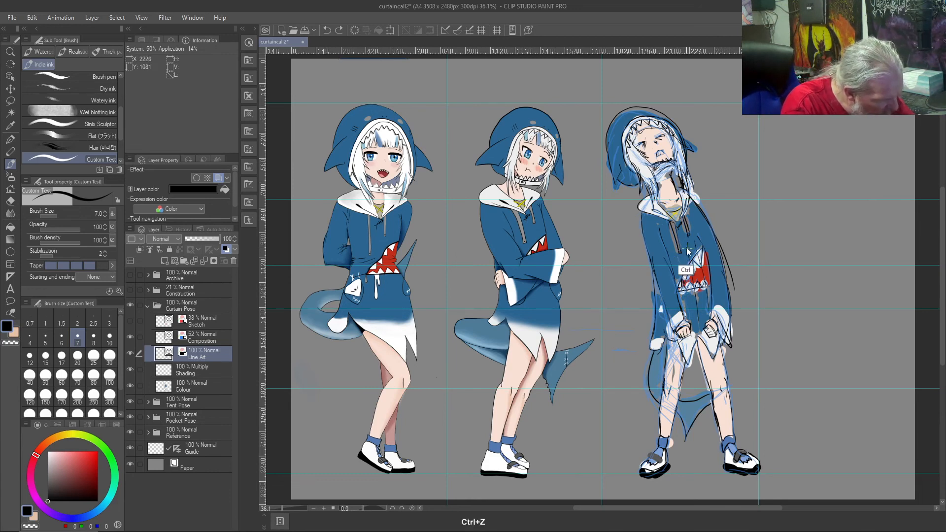
{"action": "left_click_drag", "start_coordinate": [690, 241], "coordinate": [710, 284]}
{"action": "left_click_drag", "start_coordinate": [689, 240], "coordinate": [709, 309]}
{"action": "left_click_drag", "start_coordinate": [684, 242], "coordinate": [696, 317]}
{"action": "mouse_move", "coordinate": [678, 248]}
{"action": "left_mouse_down"}
{"action": "mouse_move", "coordinate": [685, 300]}
{"action": "mouse_move", "coordinate": [671, 283]}
{"action": "left_mouse_up"}
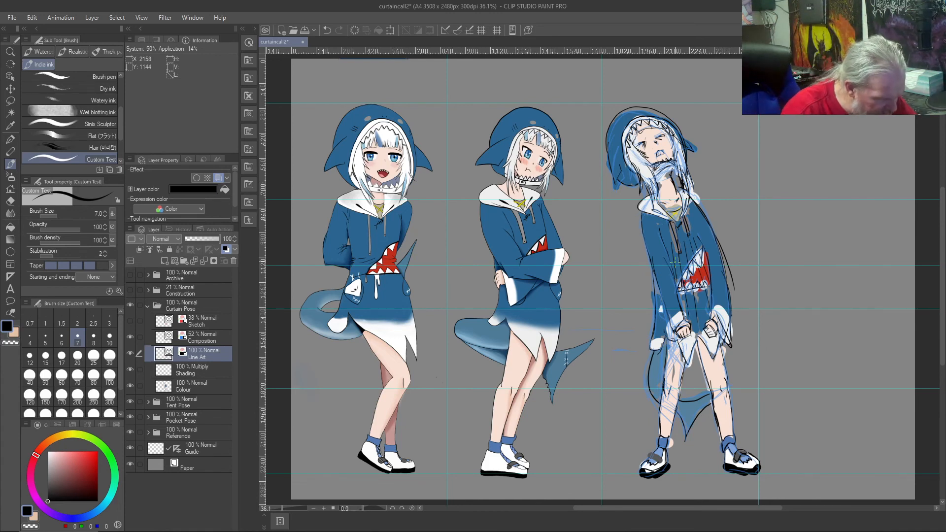
{"action": "key", "text": "ctrl+z"}
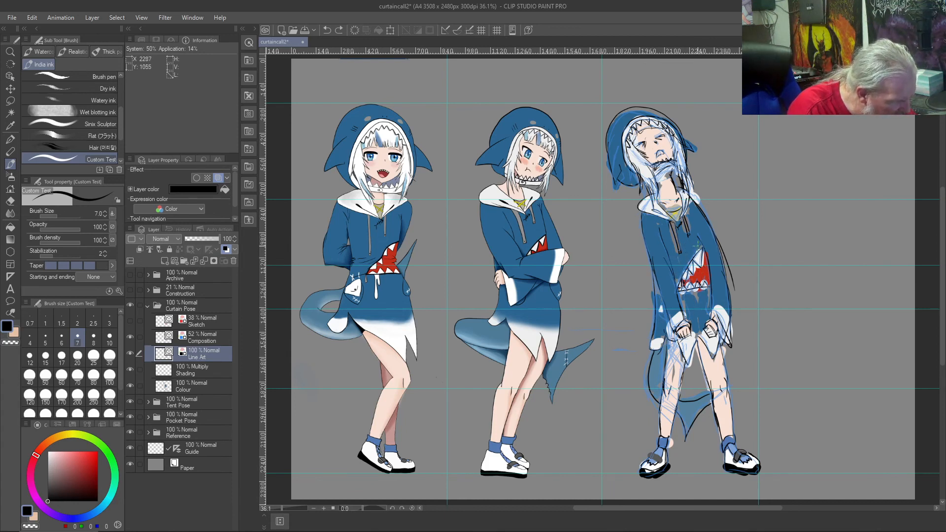
Step: Ink fold lines down the front of the third figure's hoodie, and add a short Composition stroke at the shark mouth
{"action": "left_click_drag", "start_coordinate": [696, 243], "coordinate": [701, 289]}
{"action": "left_click_drag", "start_coordinate": [691, 247], "coordinate": [705, 327]}
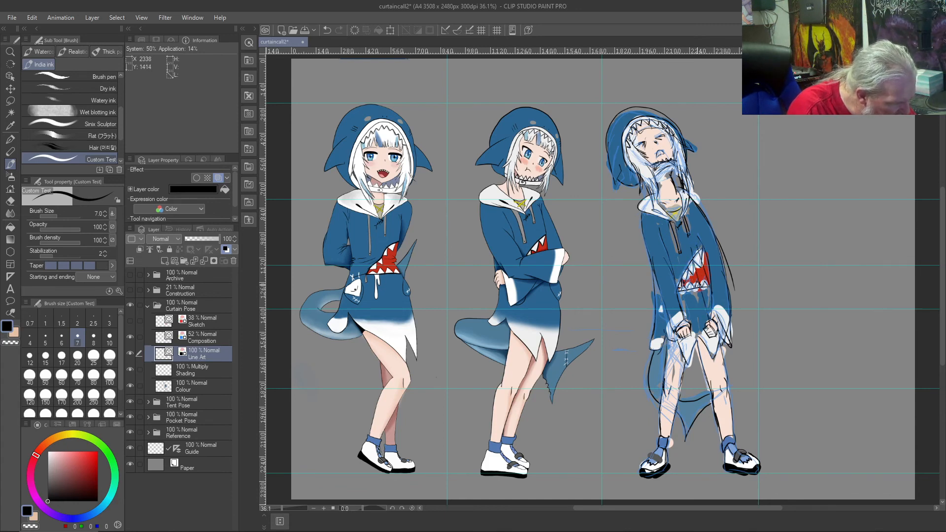
{"action": "left_click_drag", "start_coordinate": [687, 246], "coordinate": [699, 331]}
{"action": "left_click_drag", "start_coordinate": [681, 249], "coordinate": [686, 326]}
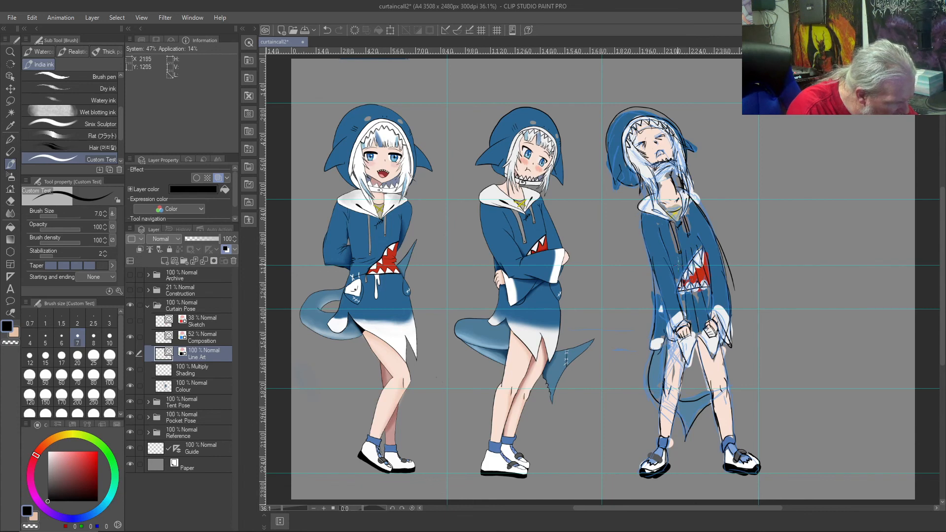
{"action": "left_click_drag", "start_coordinate": [676, 253], "coordinate": [677, 282]}
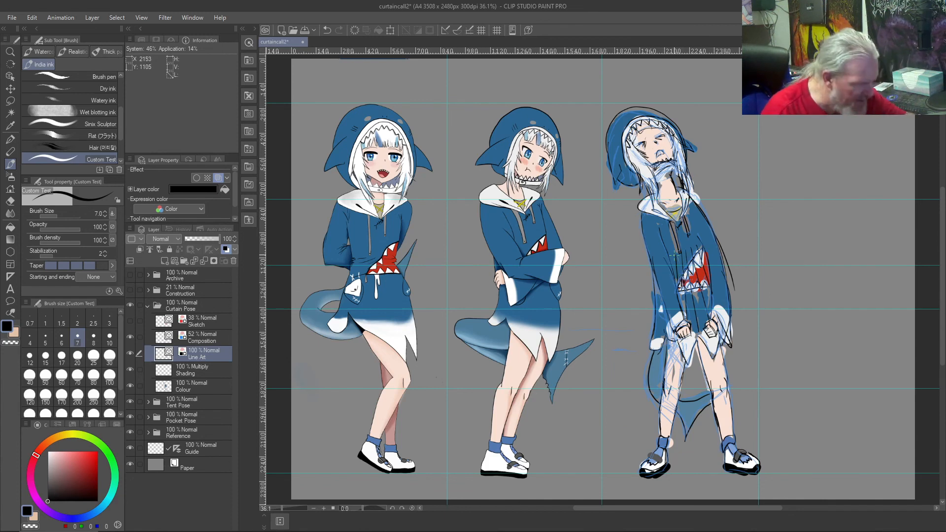
{"action": "key", "text": "ctrl+z"}
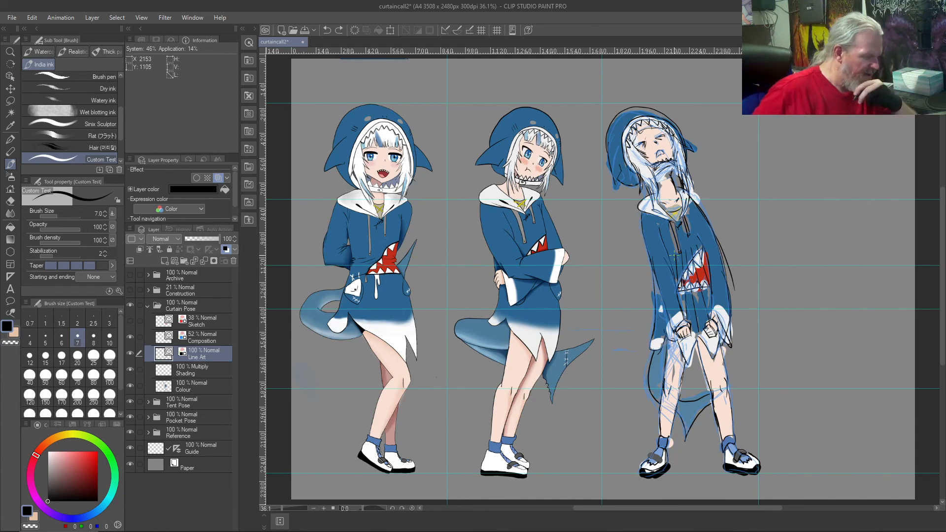
{"action": "left_click", "coordinate": [203, 338]}
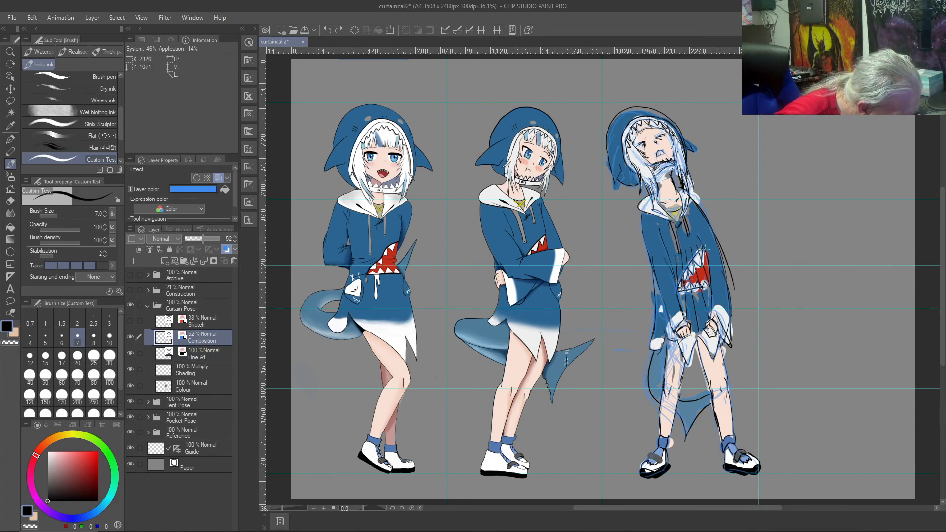
{"action": "left_click_drag", "start_coordinate": [696, 253], "coordinate": [688, 264]}
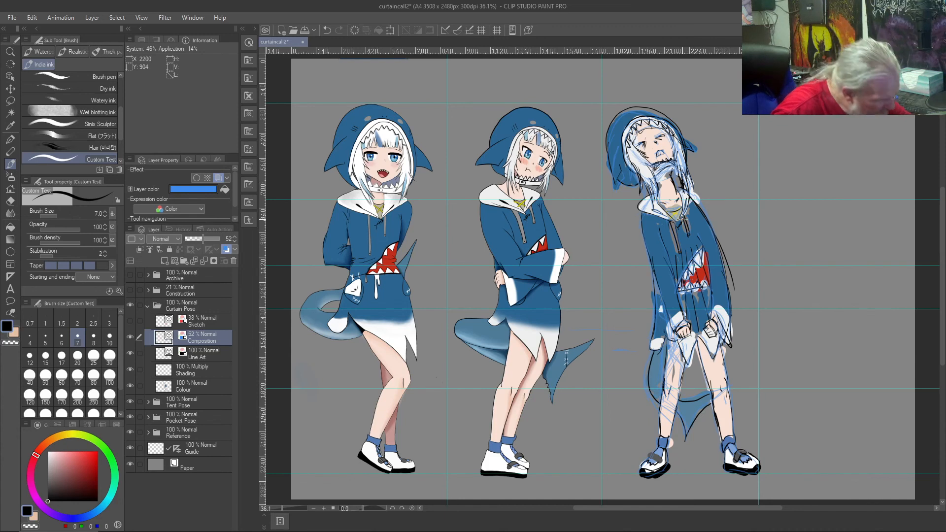
Step: Sample the hoodie's blue, fill the gaps in the lower front and sleeve on the Colour layer, and erase the overspill
{"action": "right_click", "coordinate": [656, 299]}
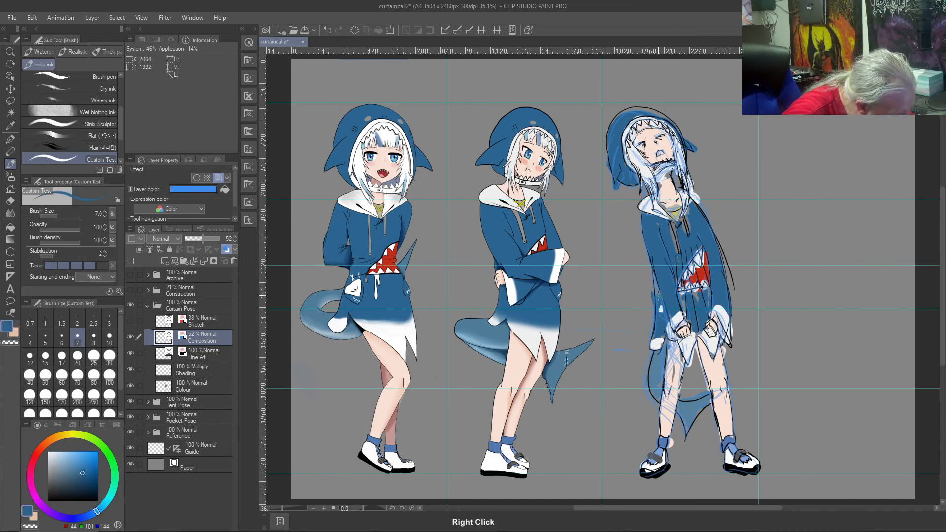
{"action": "left_click", "coordinate": [193, 386]}
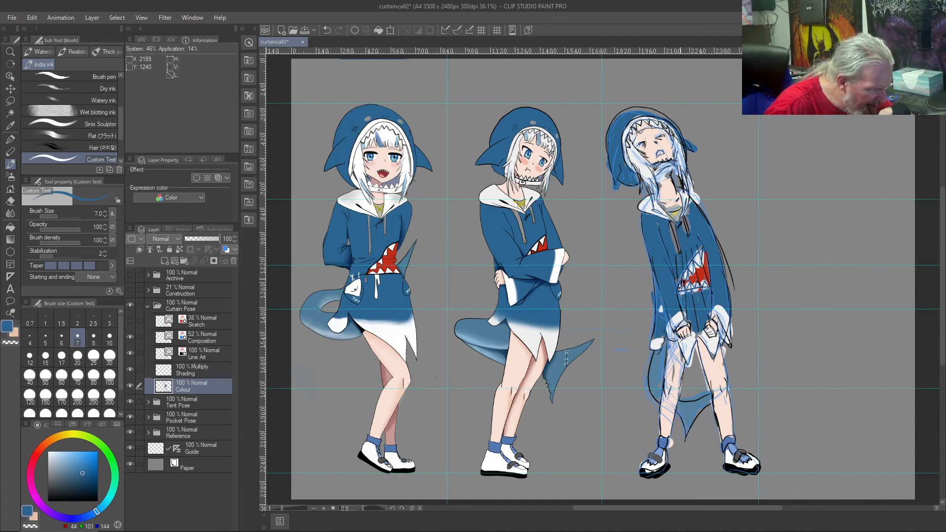
{"action": "right_click", "coordinate": [658, 330]}
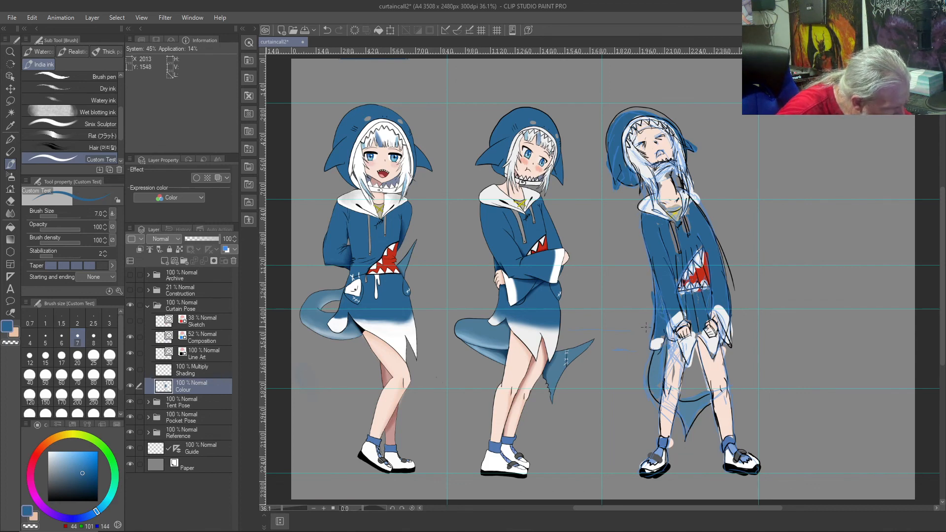
{"action": "key", "text": "c"}
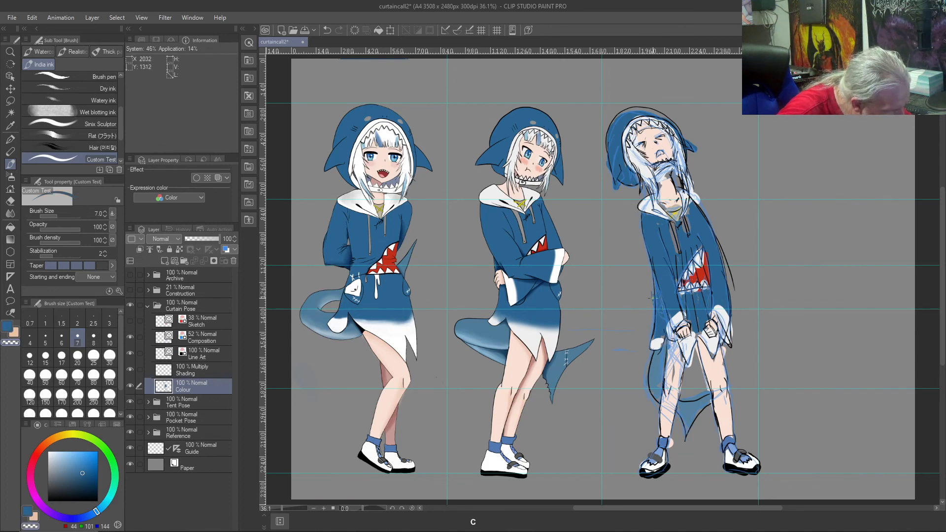
{"action": "key", "text": "c"}
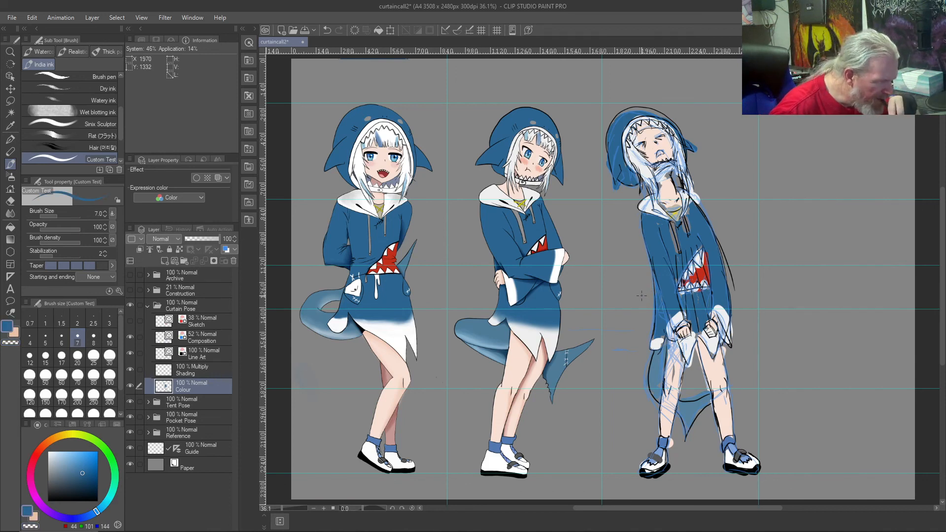